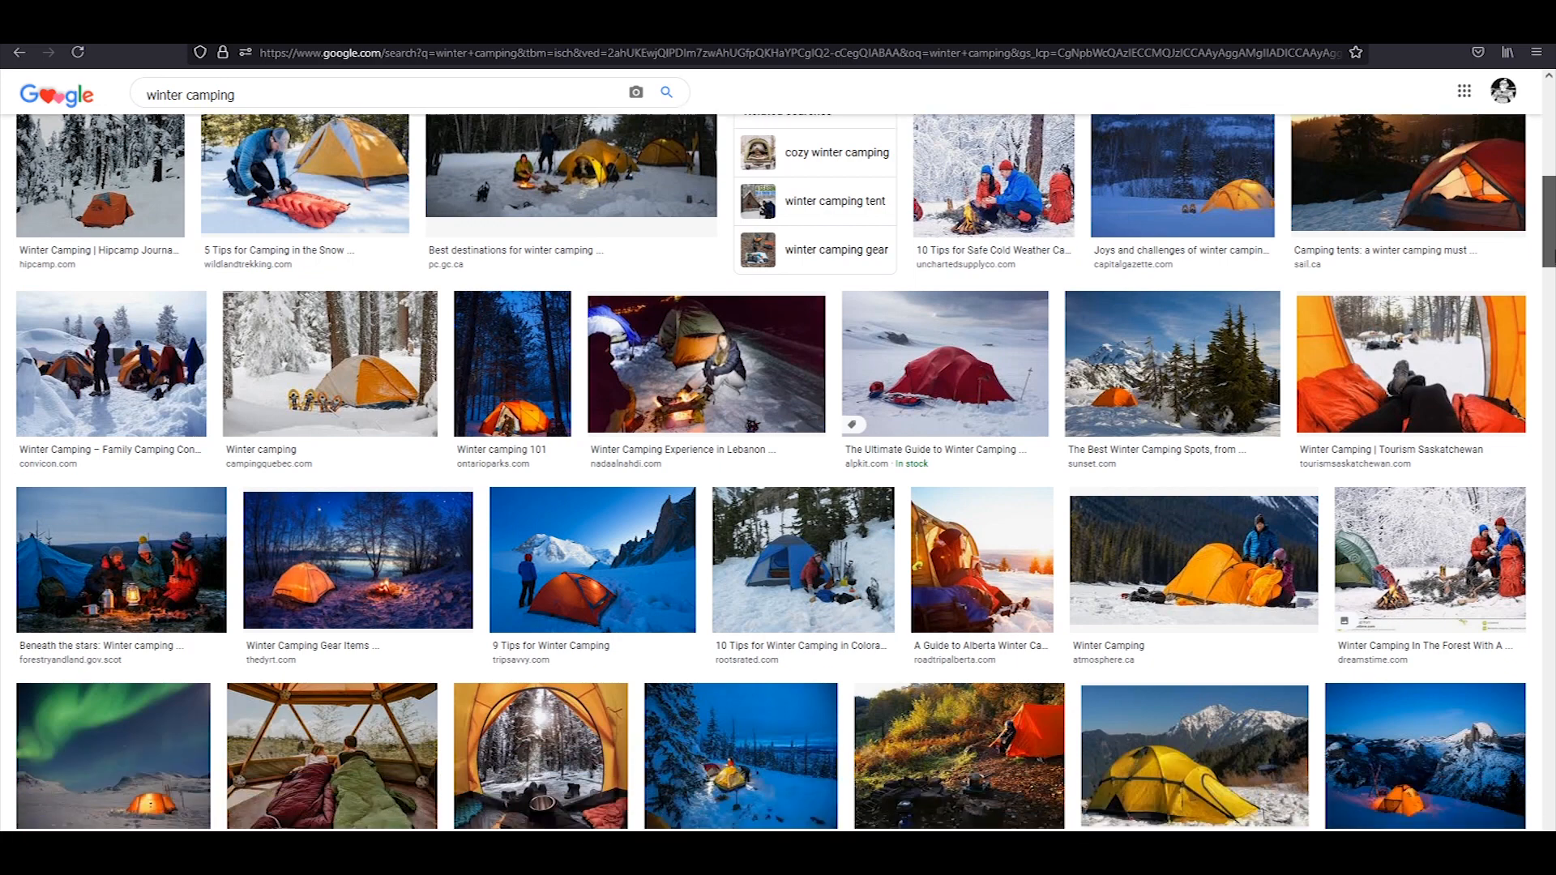
Browse the "winter camping" image results and review the campfire reference moodboard
scroll(769, 472, "down", 4)
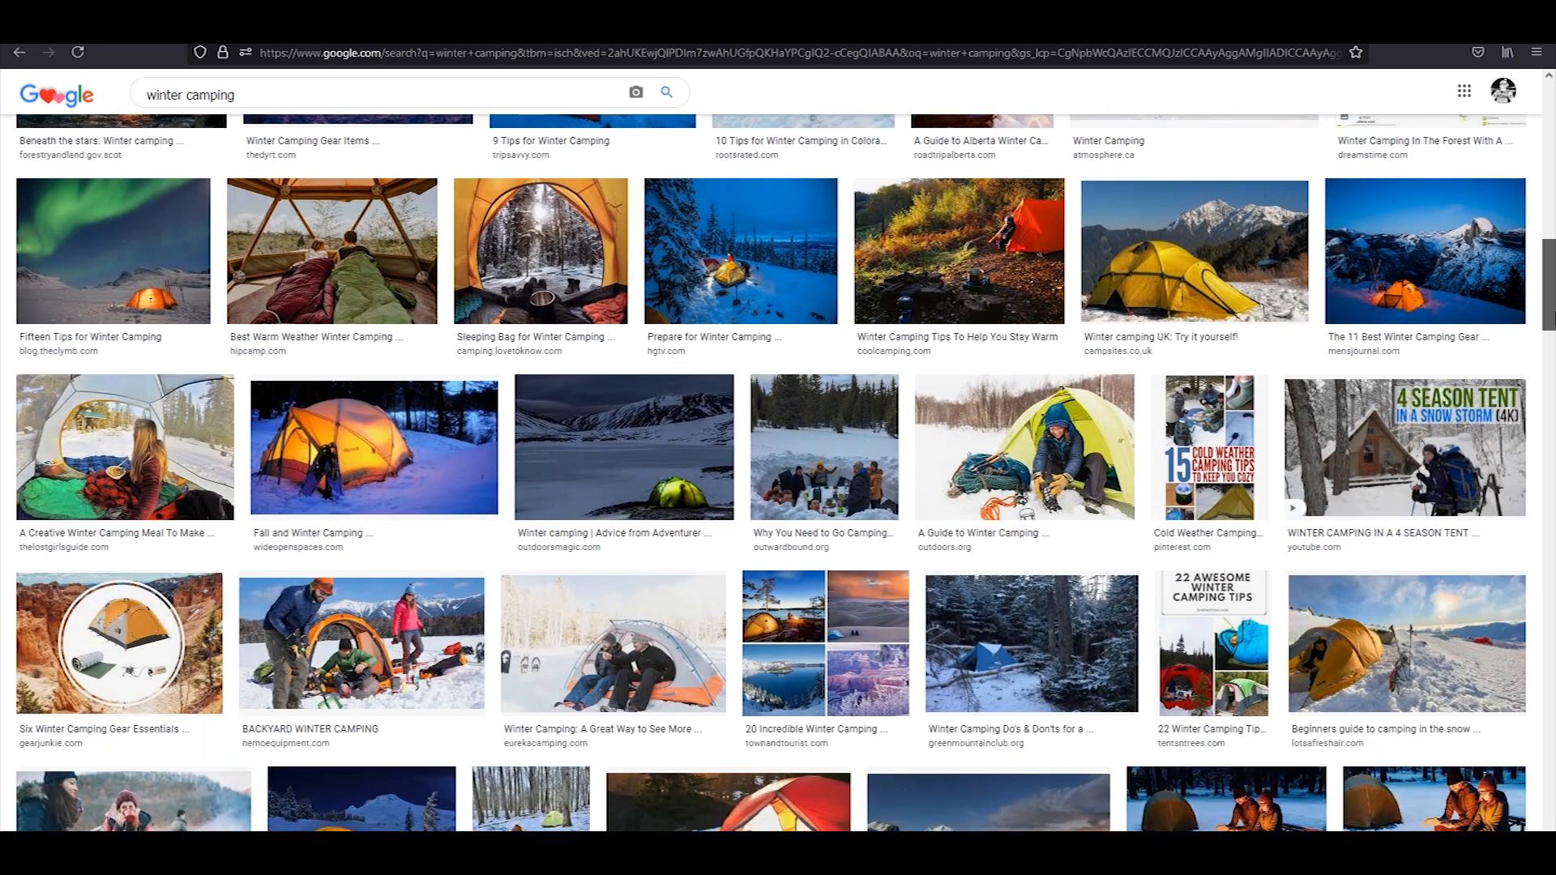
scroll(1433, 297, "down", 1)
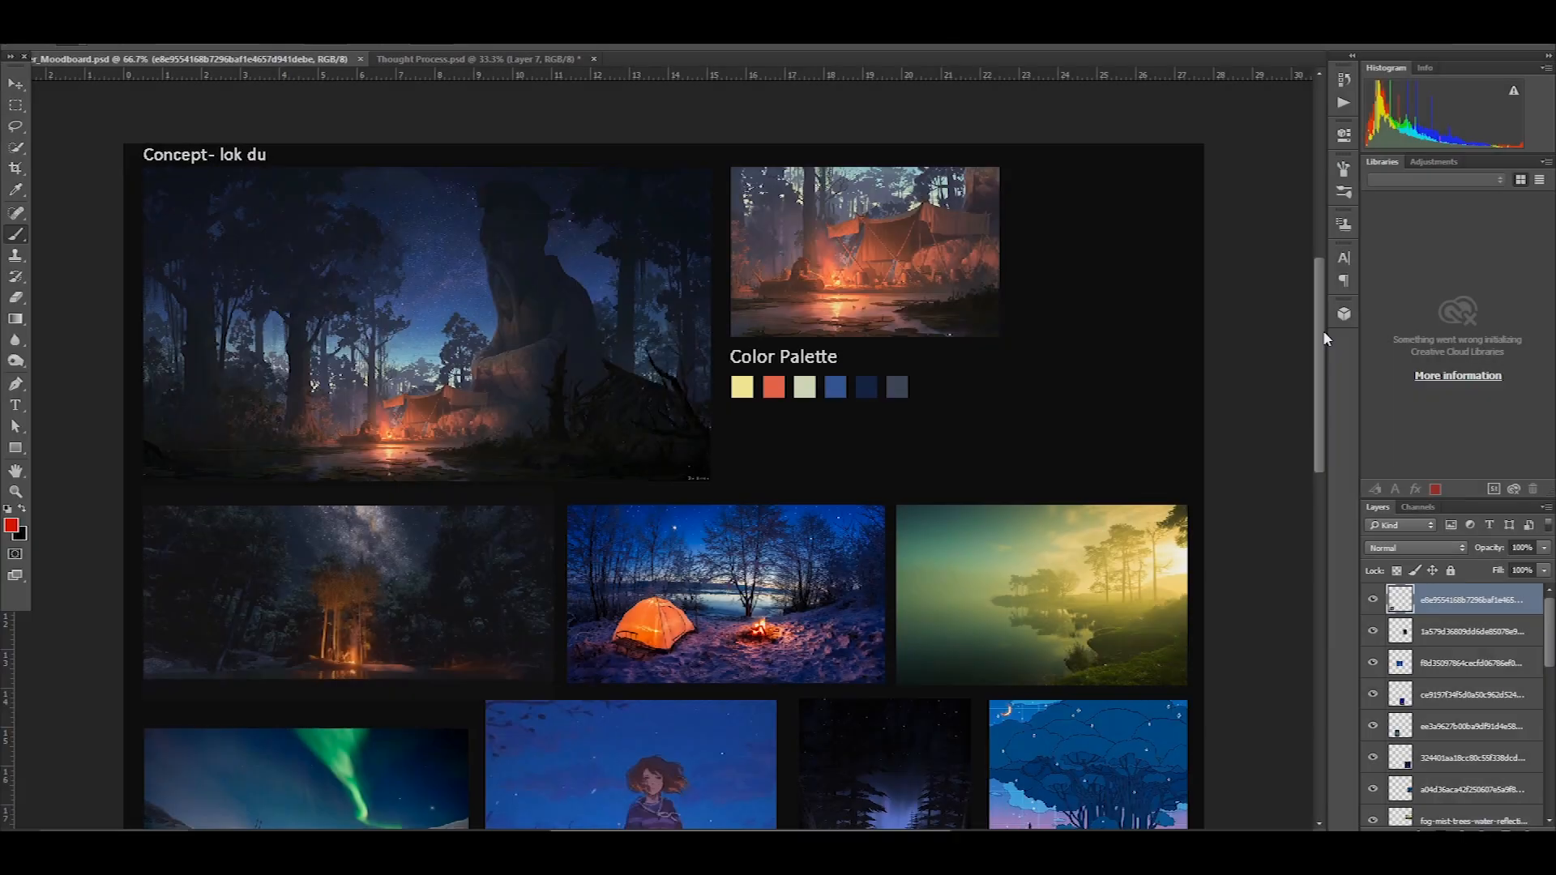
mouse_move(1323, 329)
left_mouse_down()
mouse_move(1327, 492)
mouse_move(1327, 283)
mouse_move(1344, 342)
left_mouse_up()
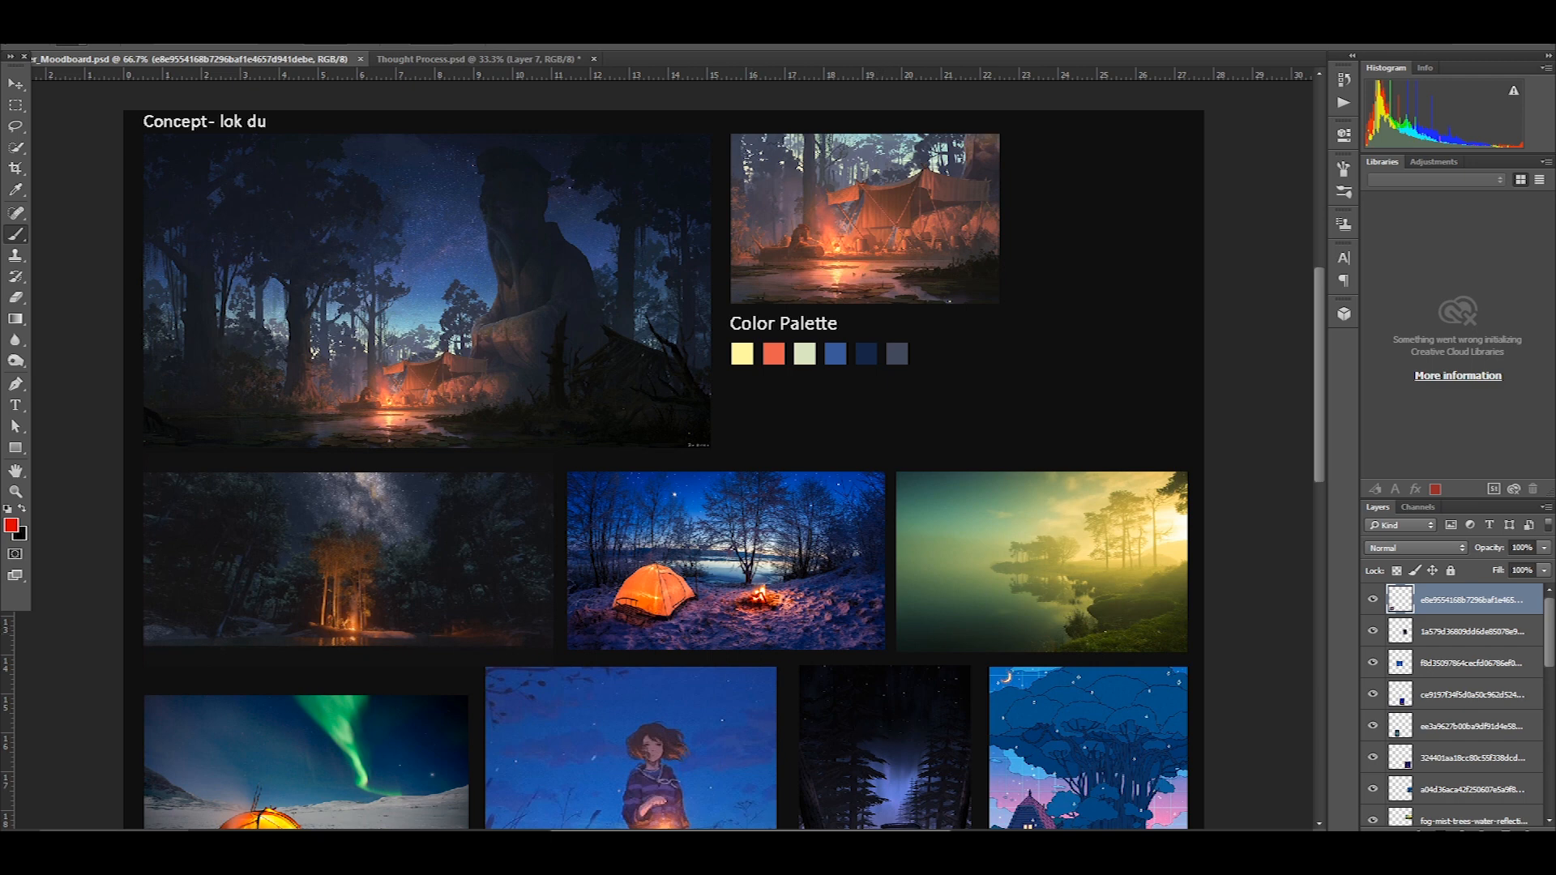
mouse_move(855, 859)
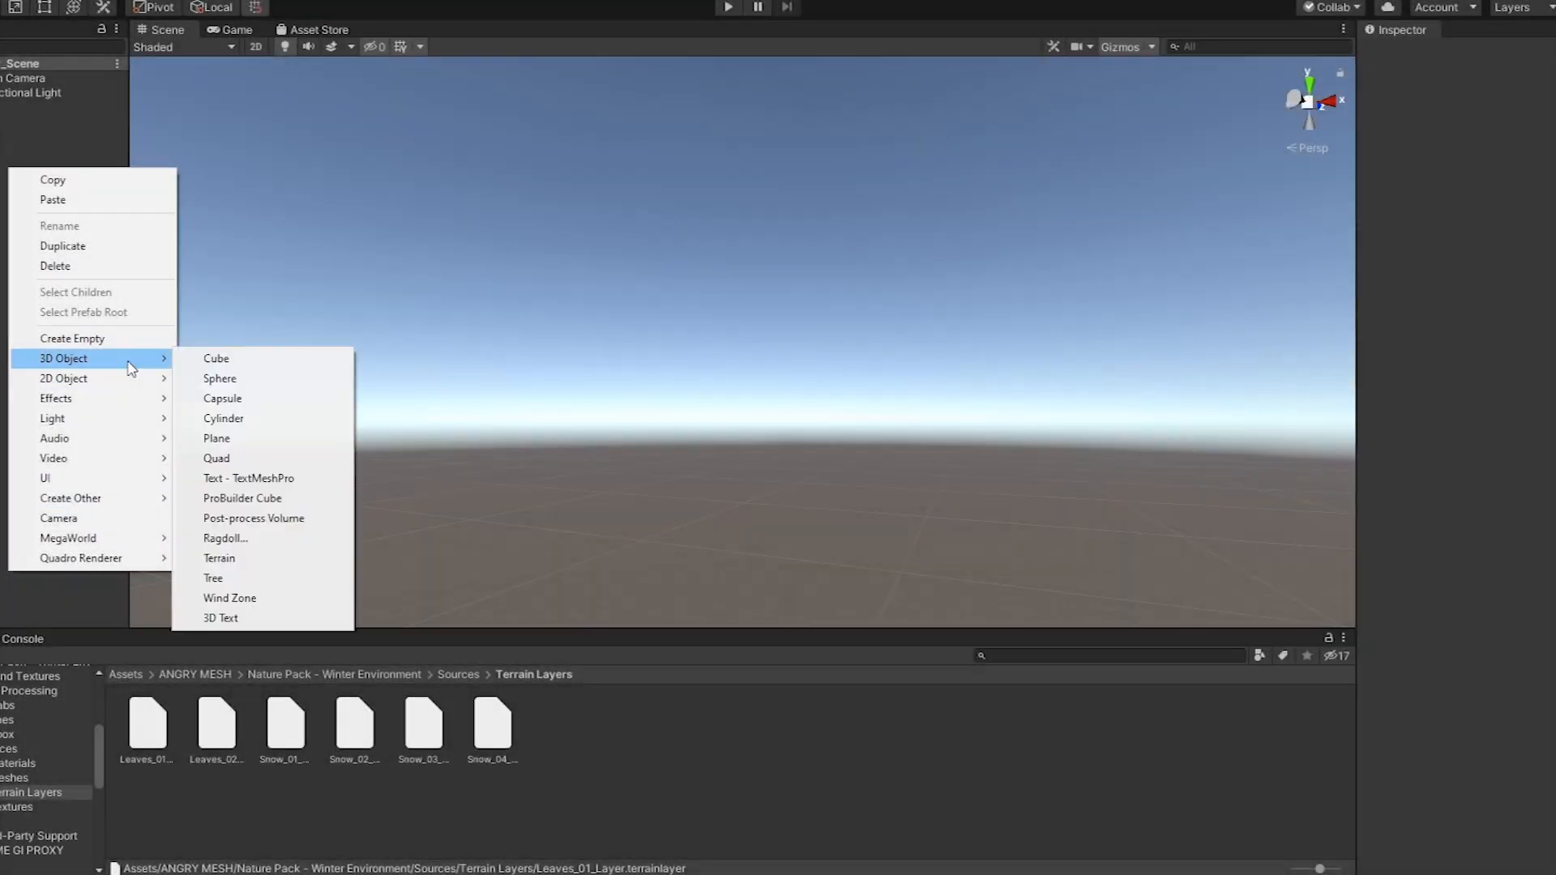
In Unity, create a terrain, set its width and length to 500, and frame it in the scene
left_click(218, 559)
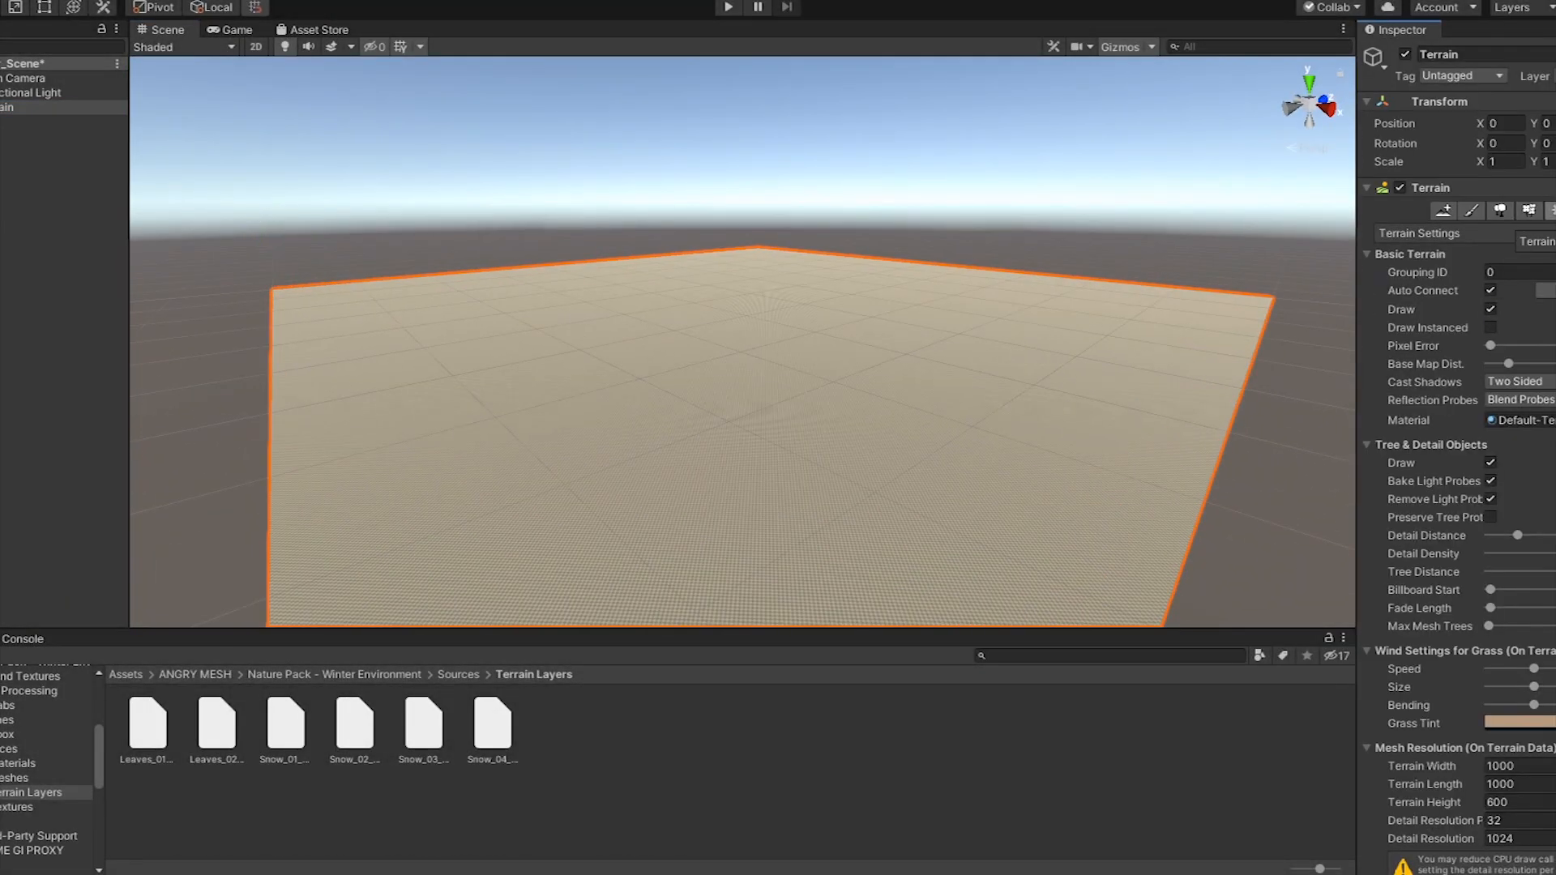
left_click(1500, 765)
type("500")
key("Tab")
type("500")
key("Return")
scroll(1498, 567, "down", 6)
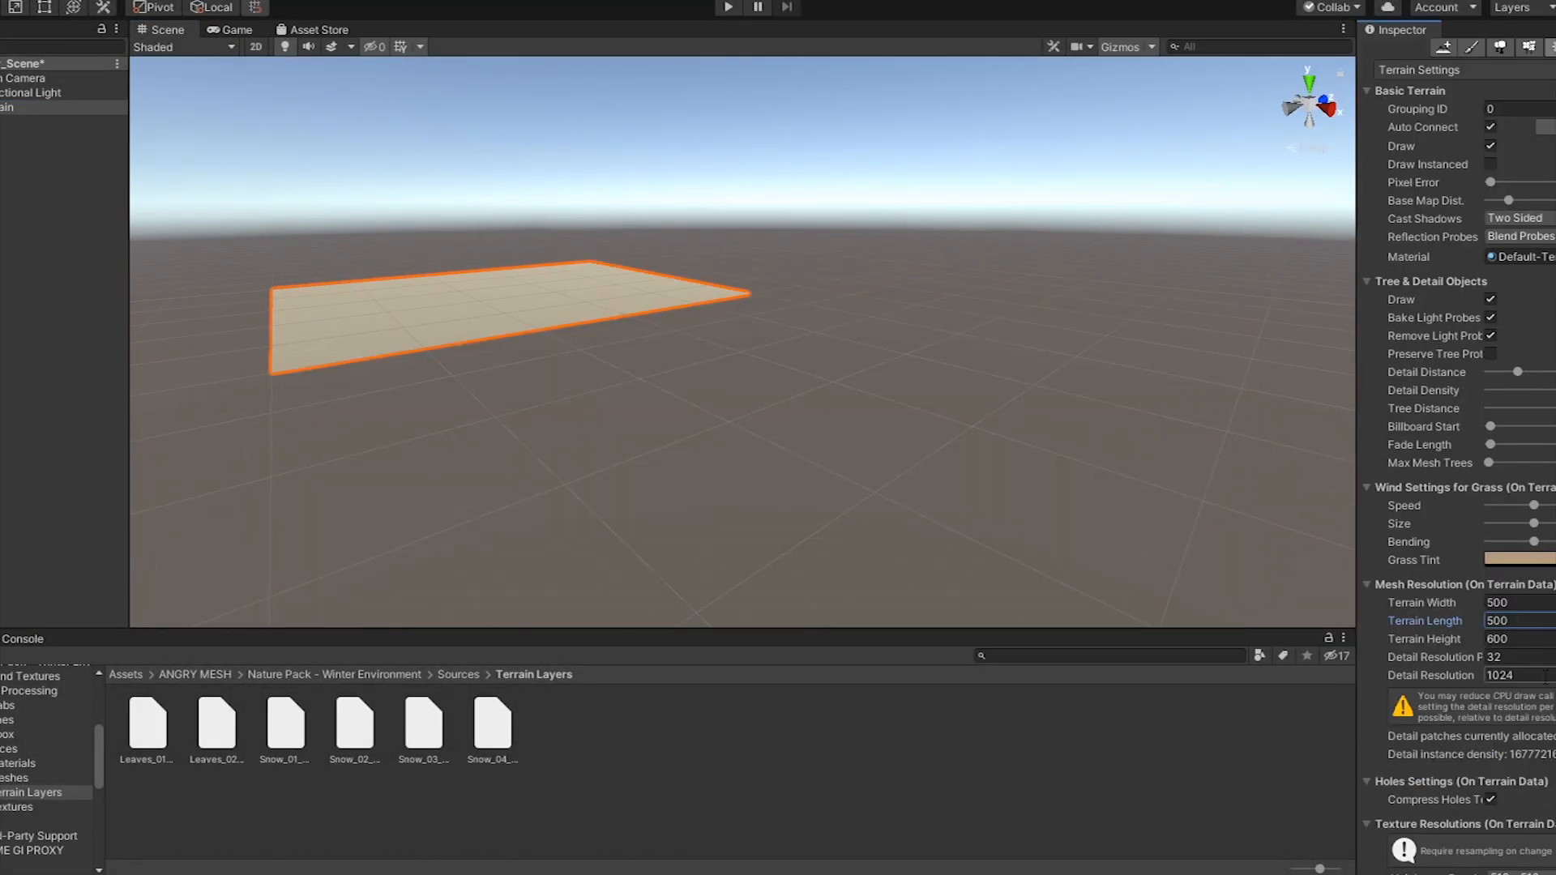
left_click_drag(1004, 579, 1026, 572, "alt")
key("f")
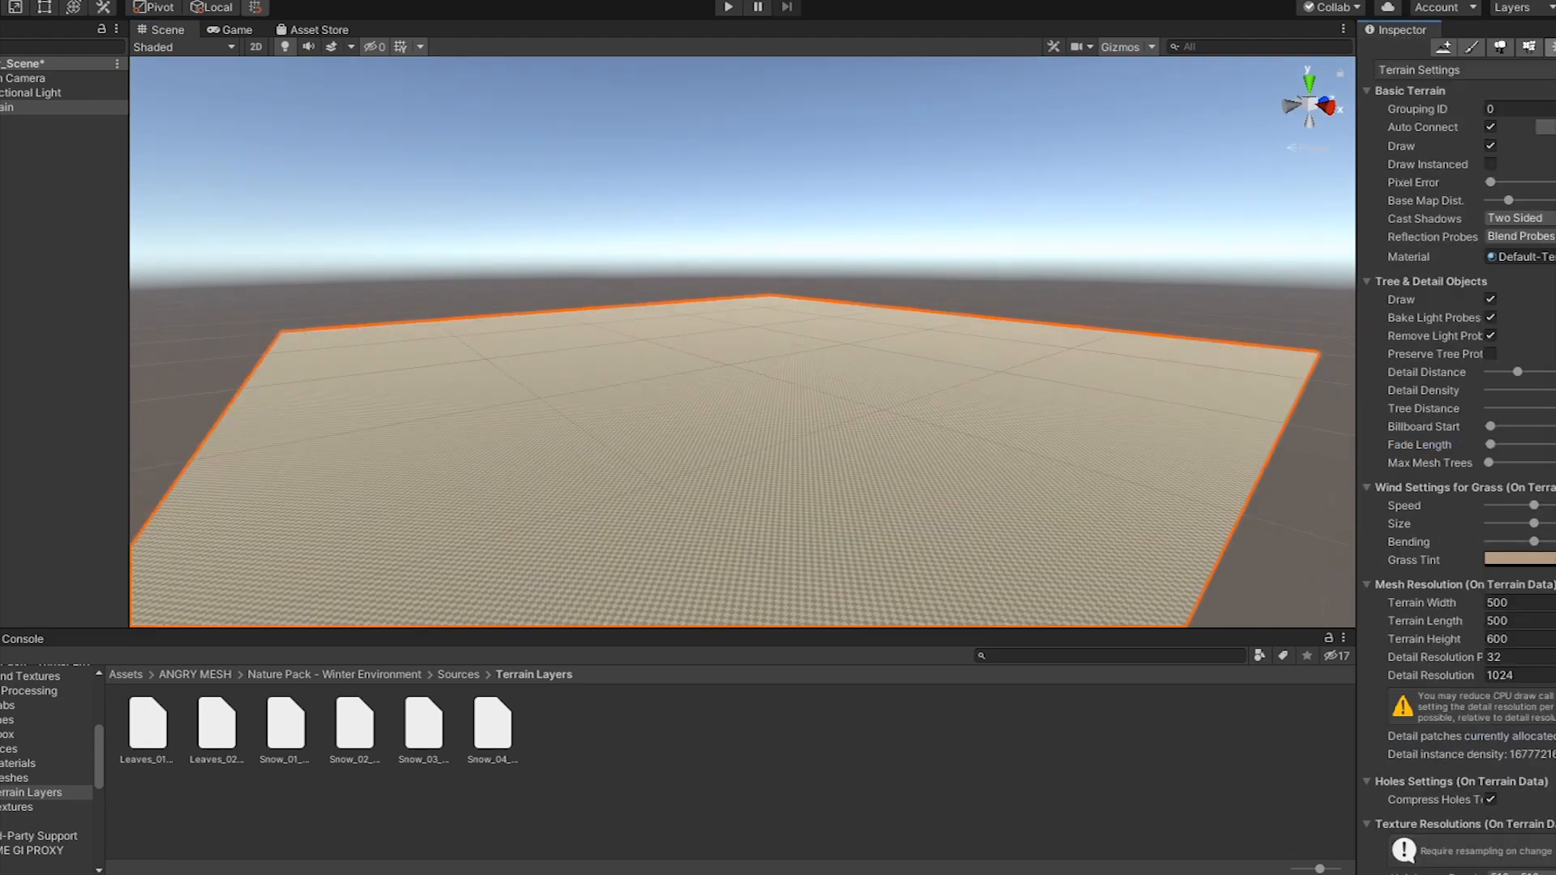
Add the Leaves_01, Leaves_02 and Snow_01 layers to the terrain's paint textures
left_click(1473, 47)
left_click(153, 754)
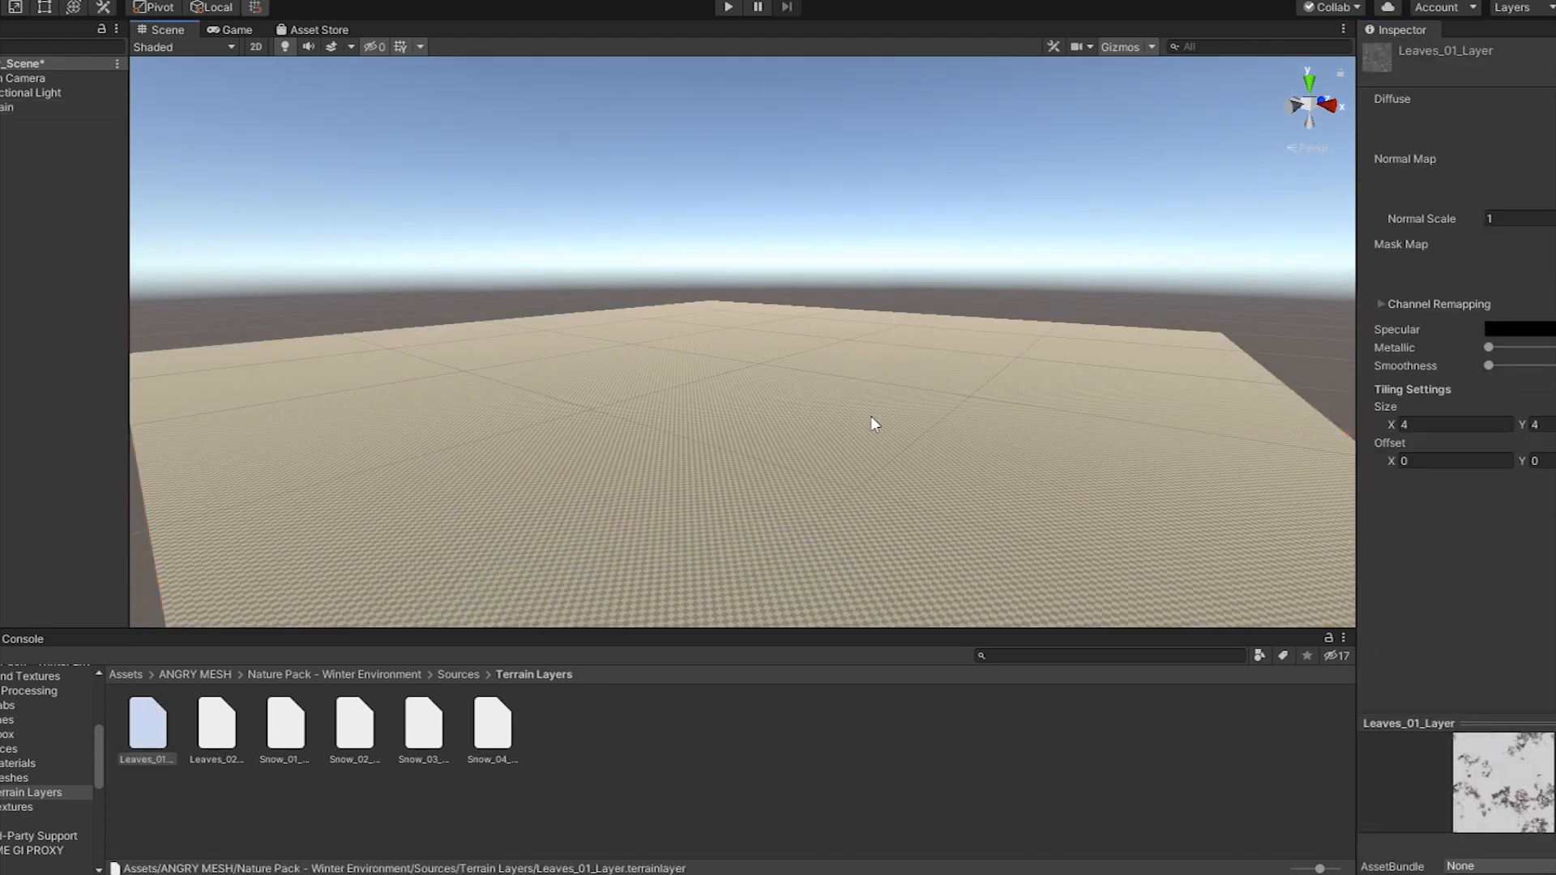
left_click(870, 418)
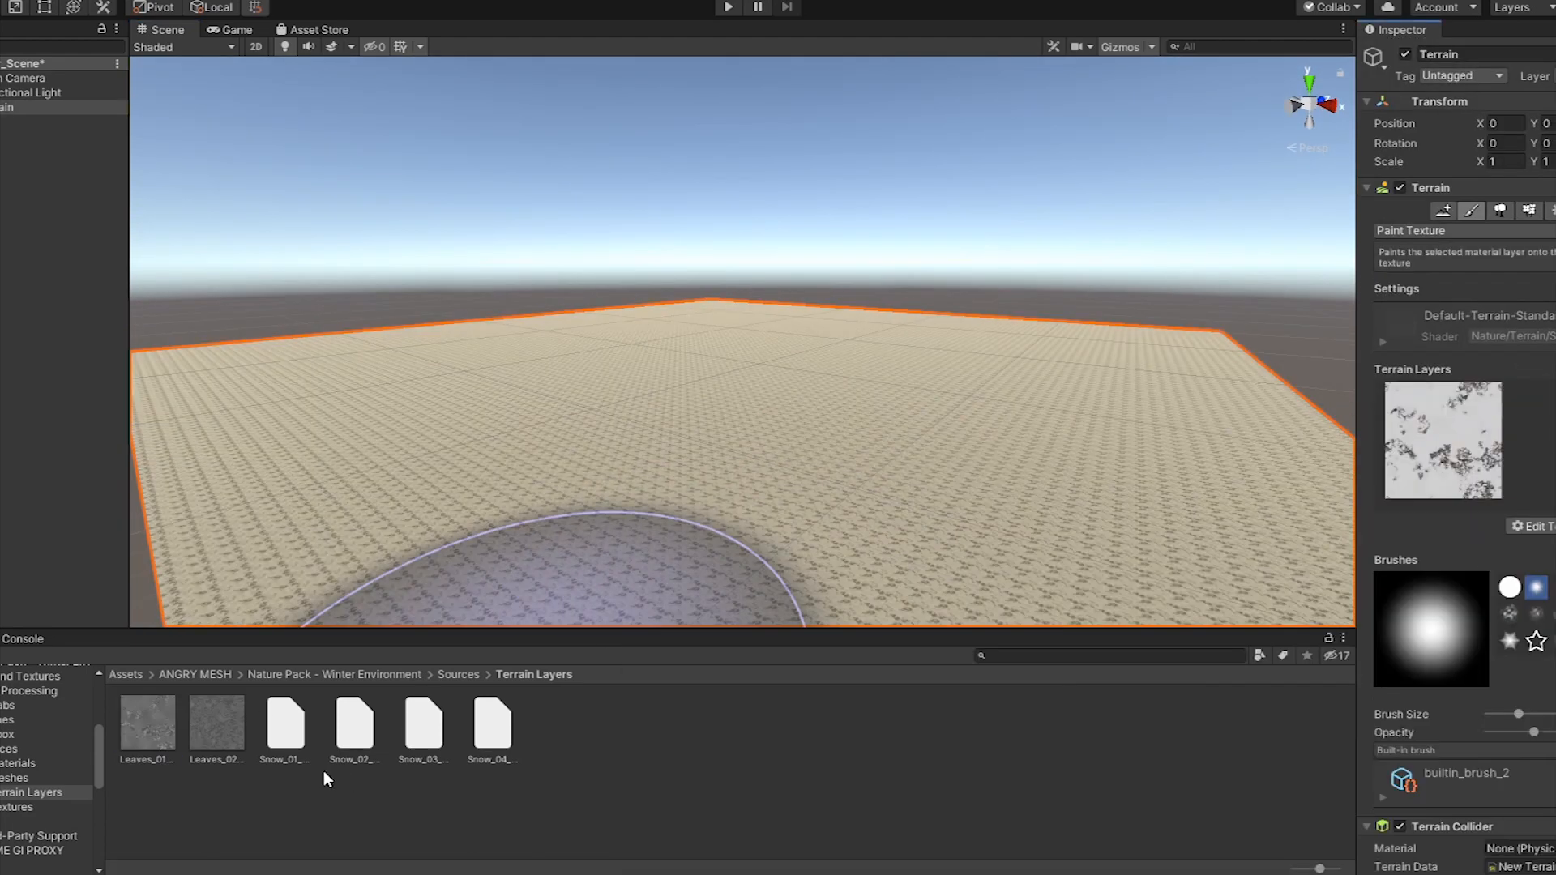
left_click(285, 725)
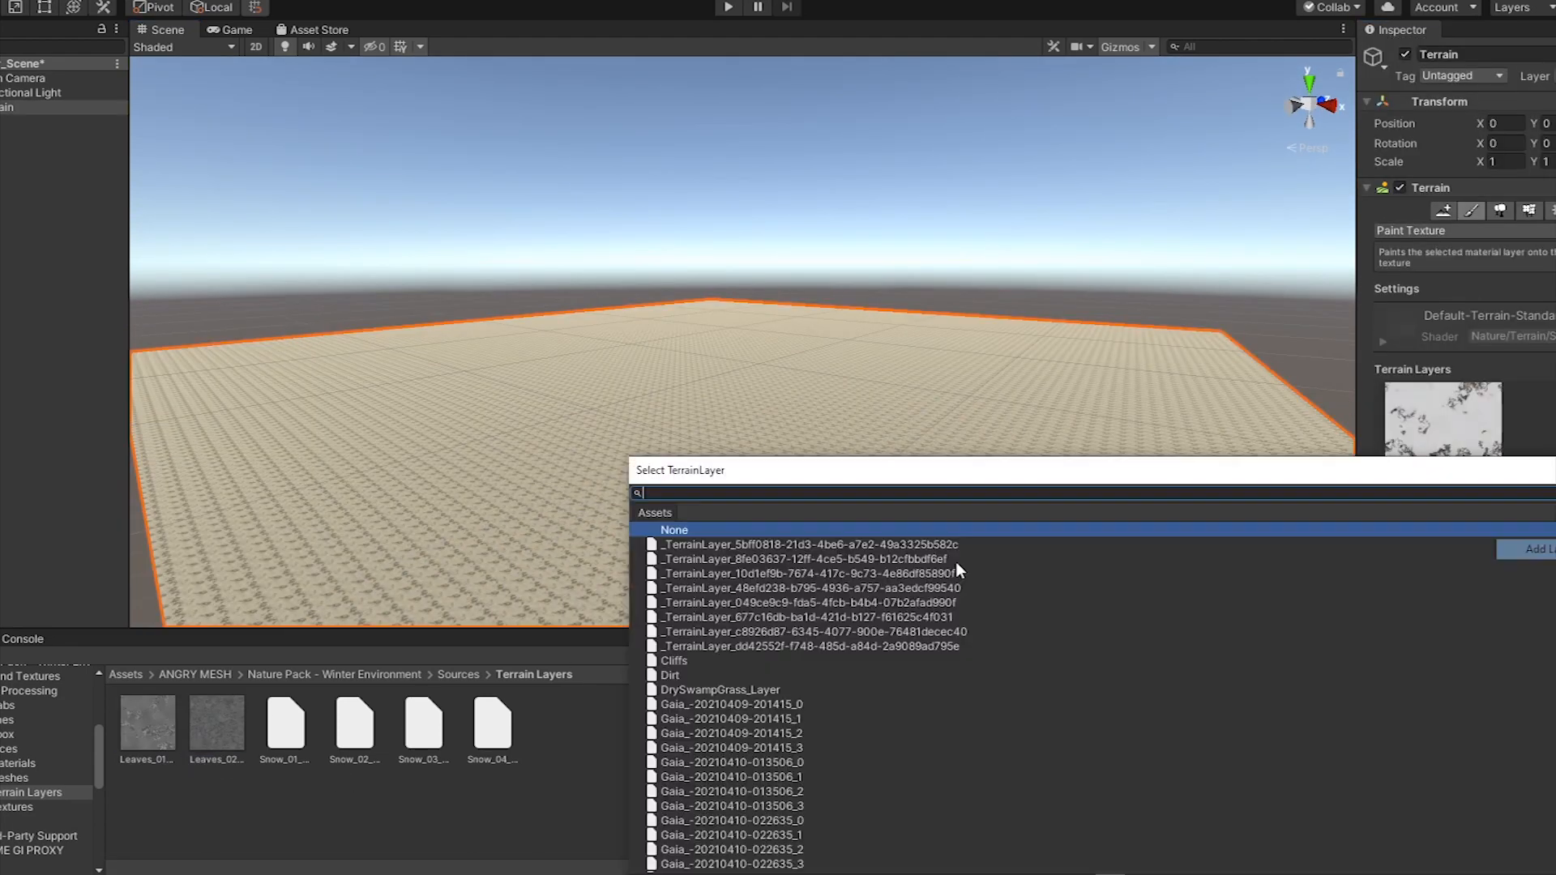
double_click(955, 561)
left_click(285, 757)
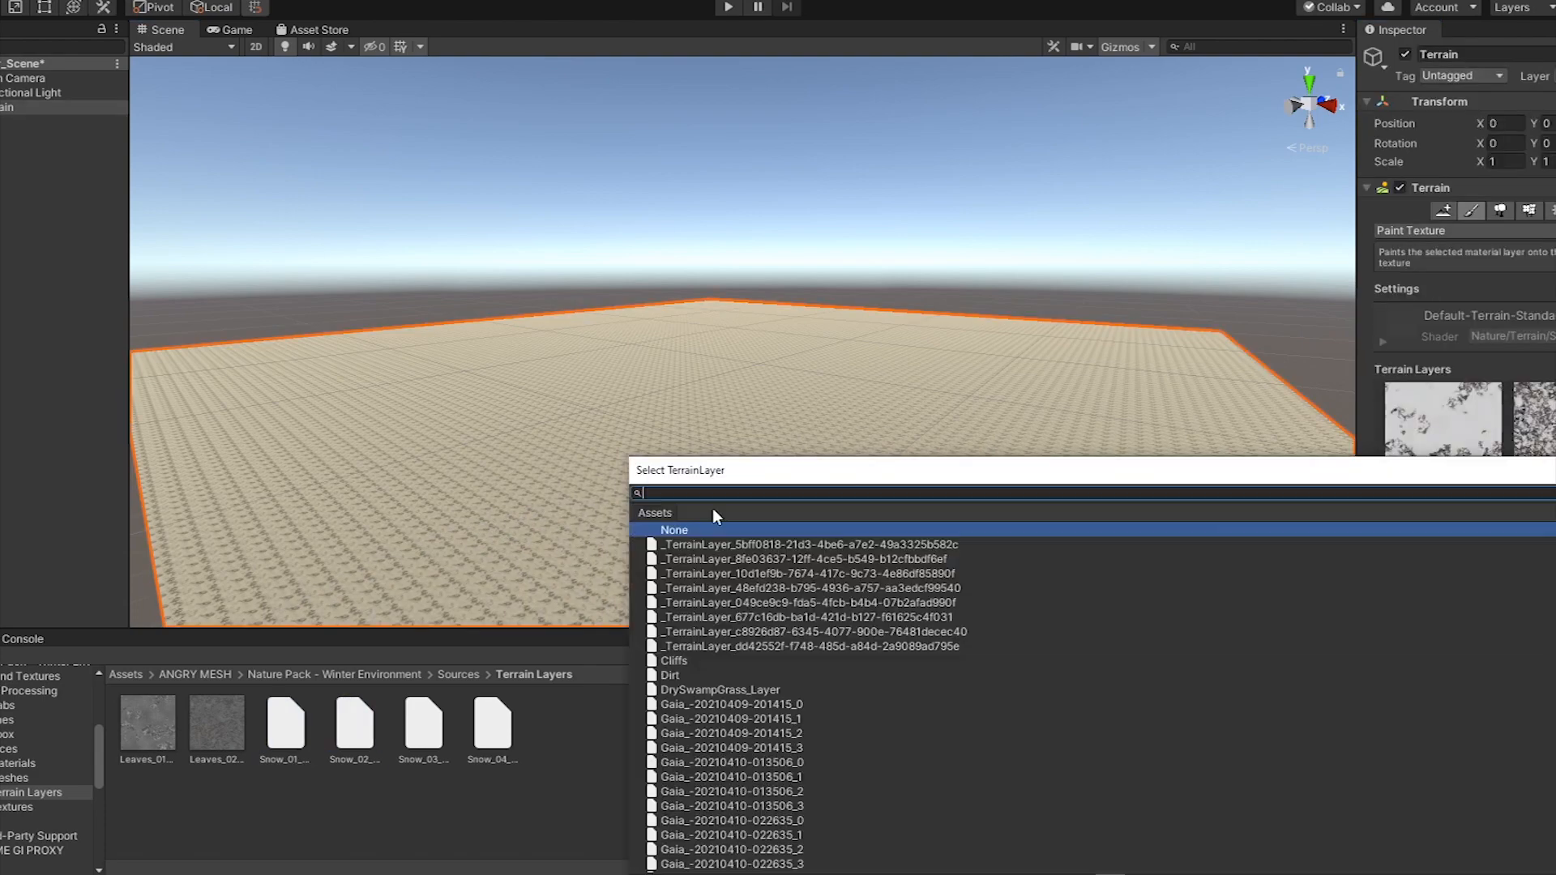
double_click(712, 514)
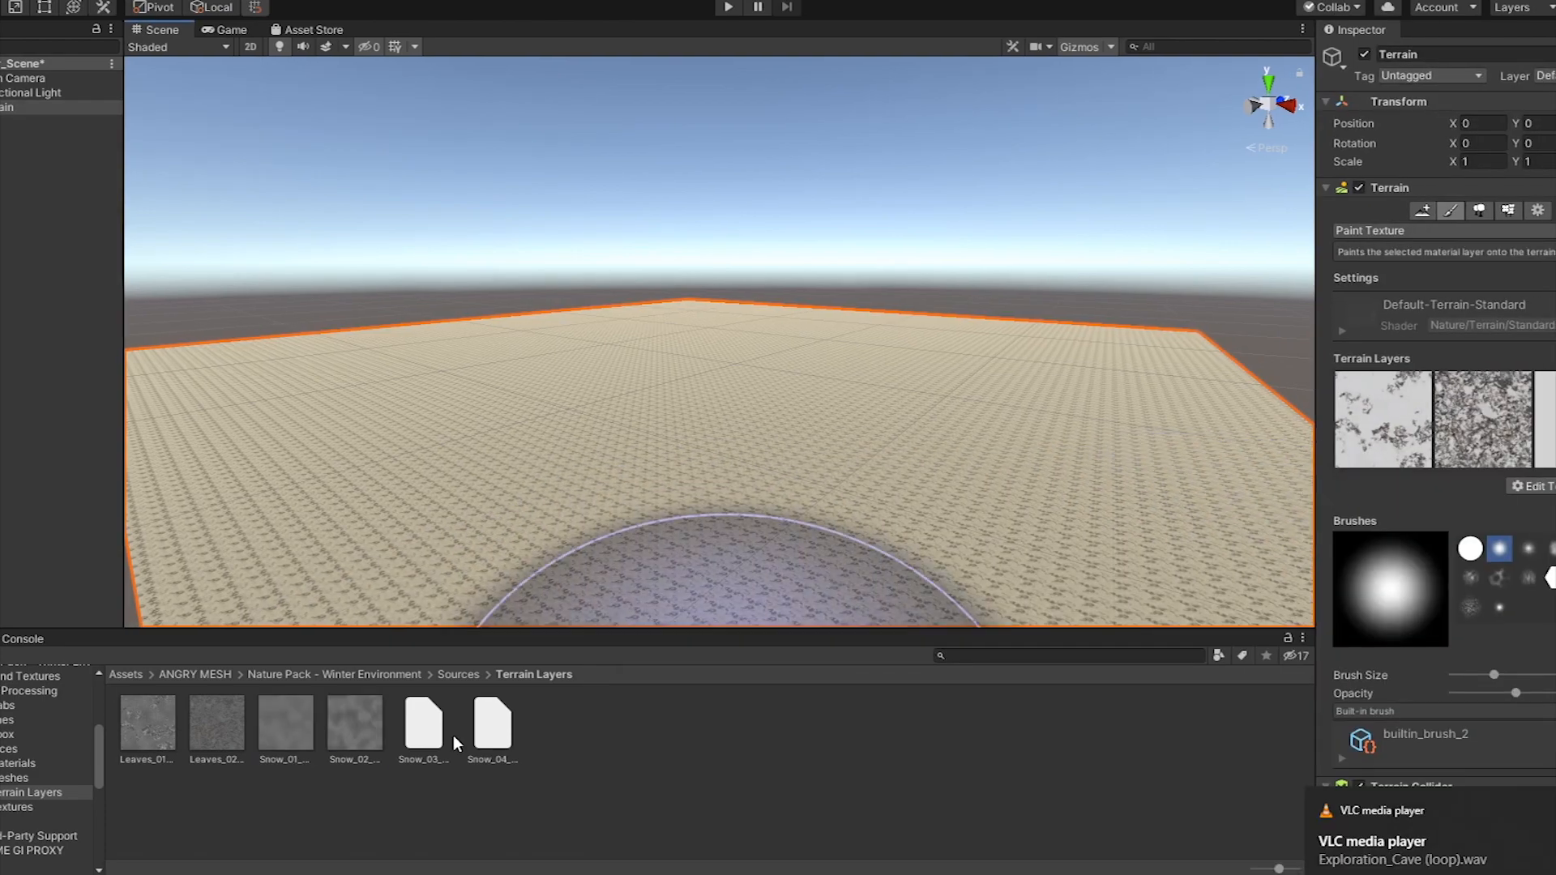
Add the Snow_02, Snow_03 and Snow_04 layers to the terrain's paint textures
left_click(354, 759)
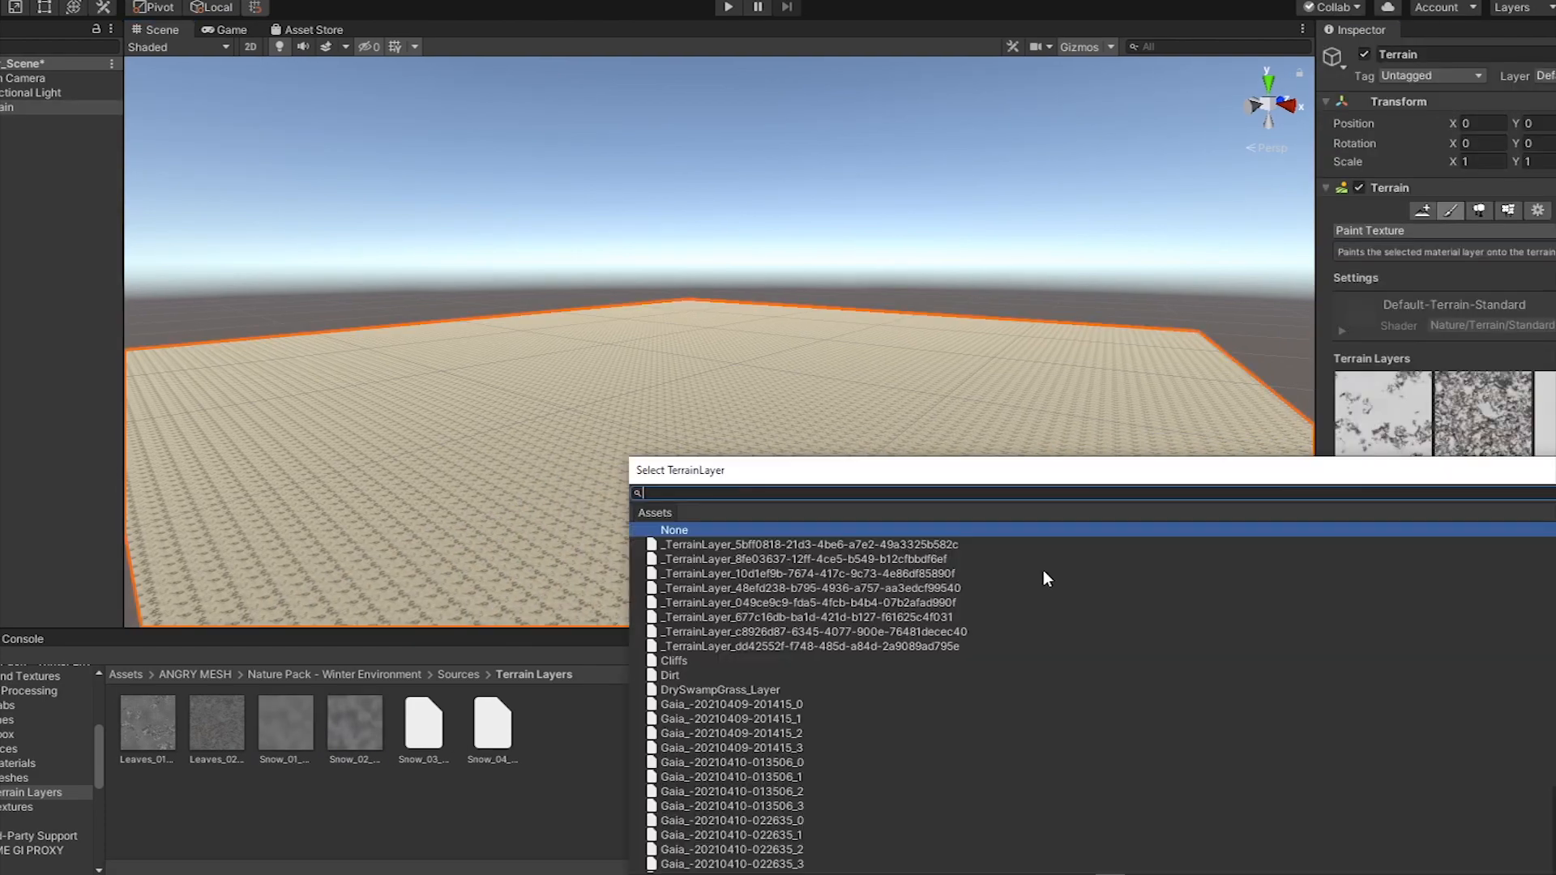
double_click(1042, 576)
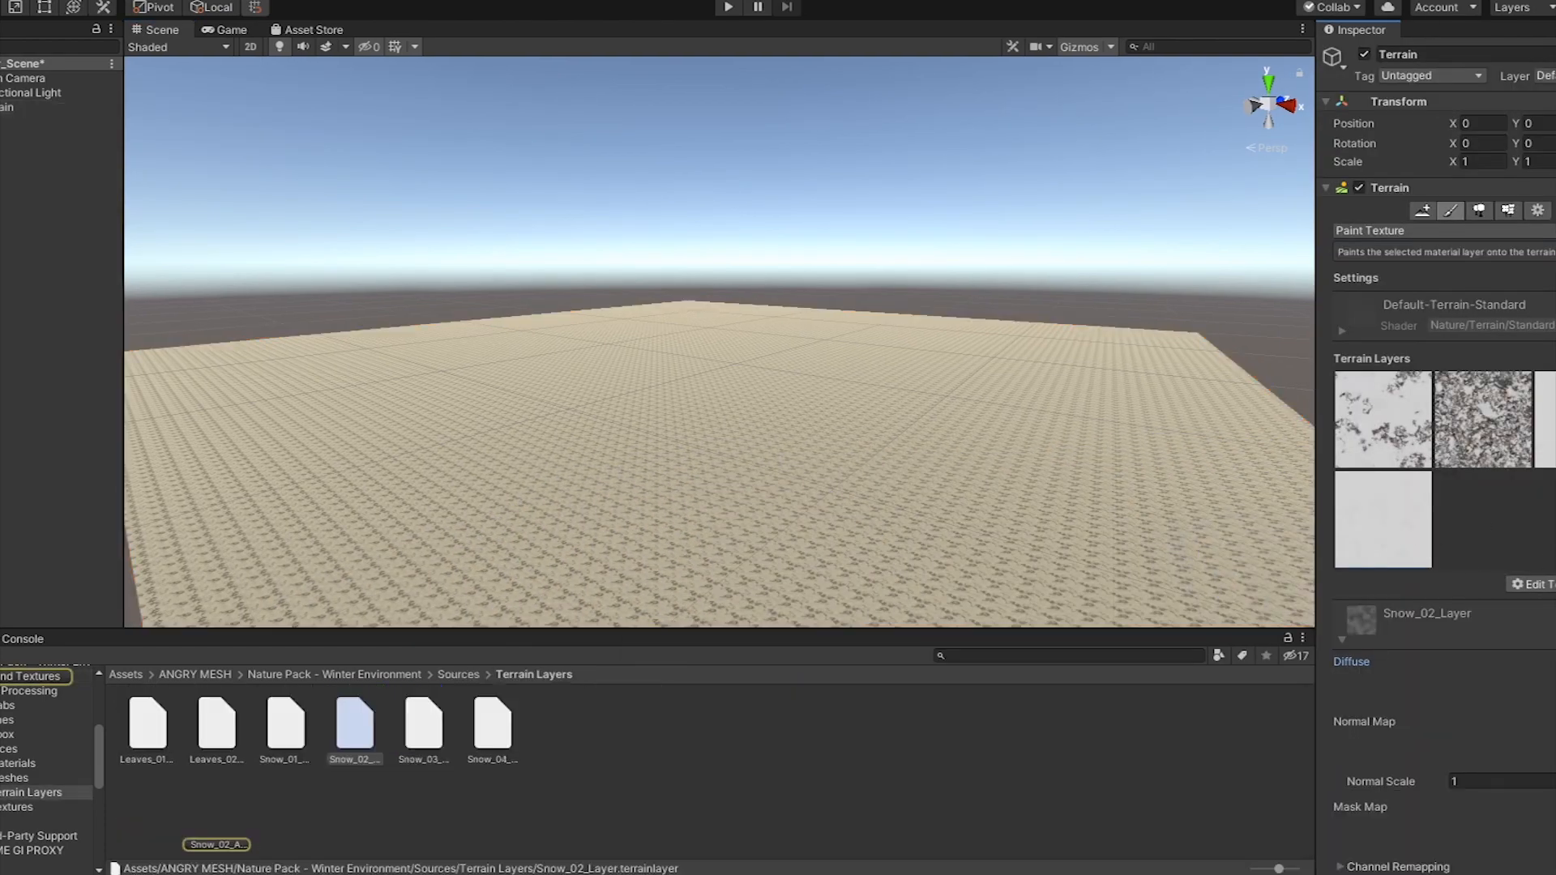
left_click(423, 725)
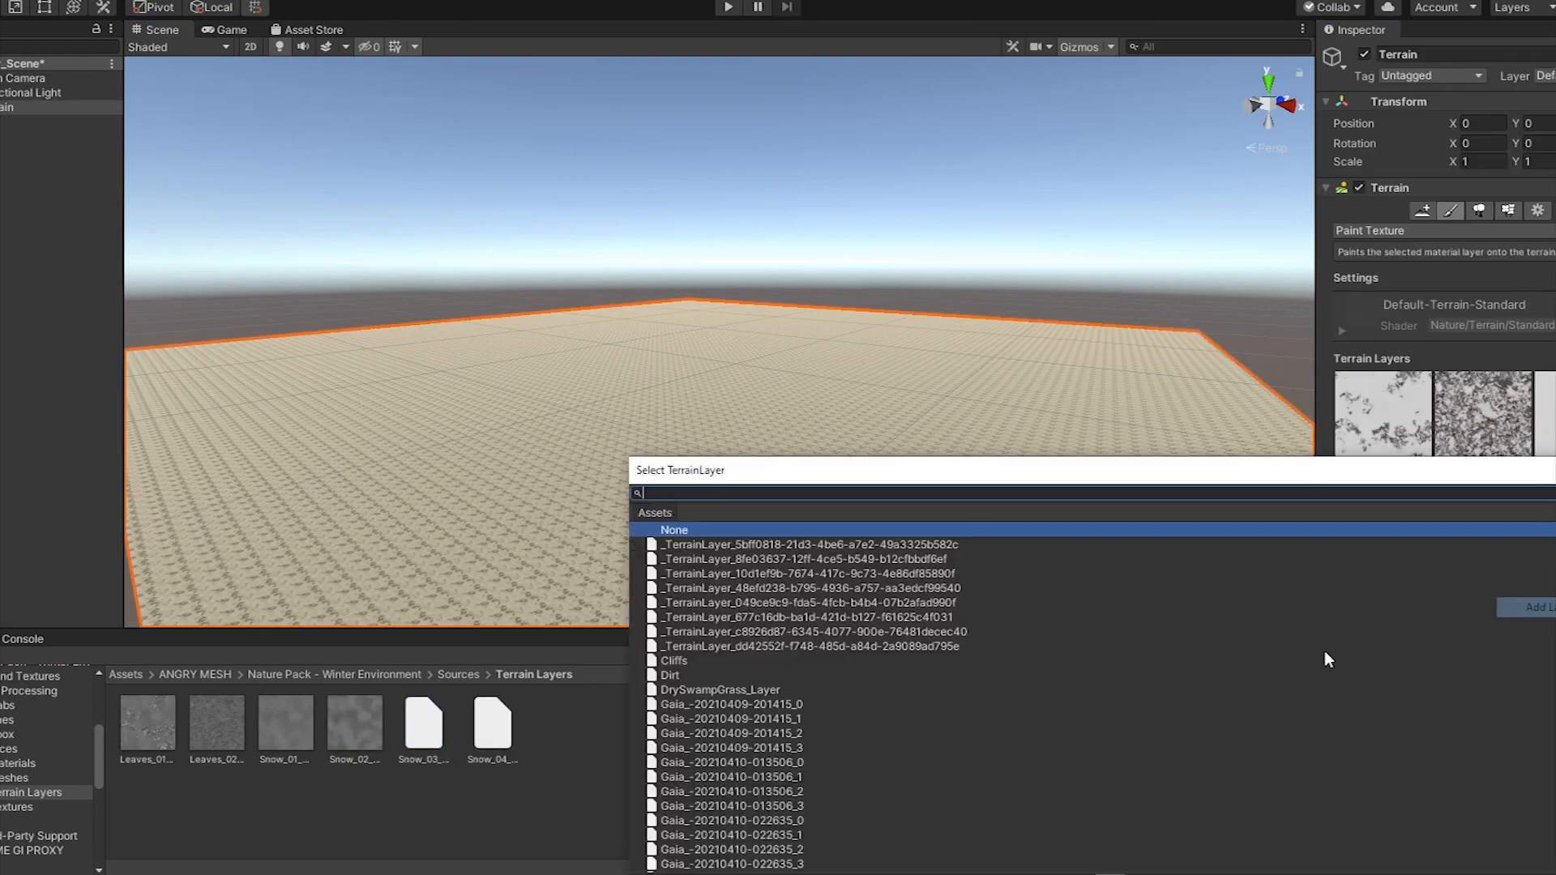
double_click(1324, 650)
left_click(492, 759)
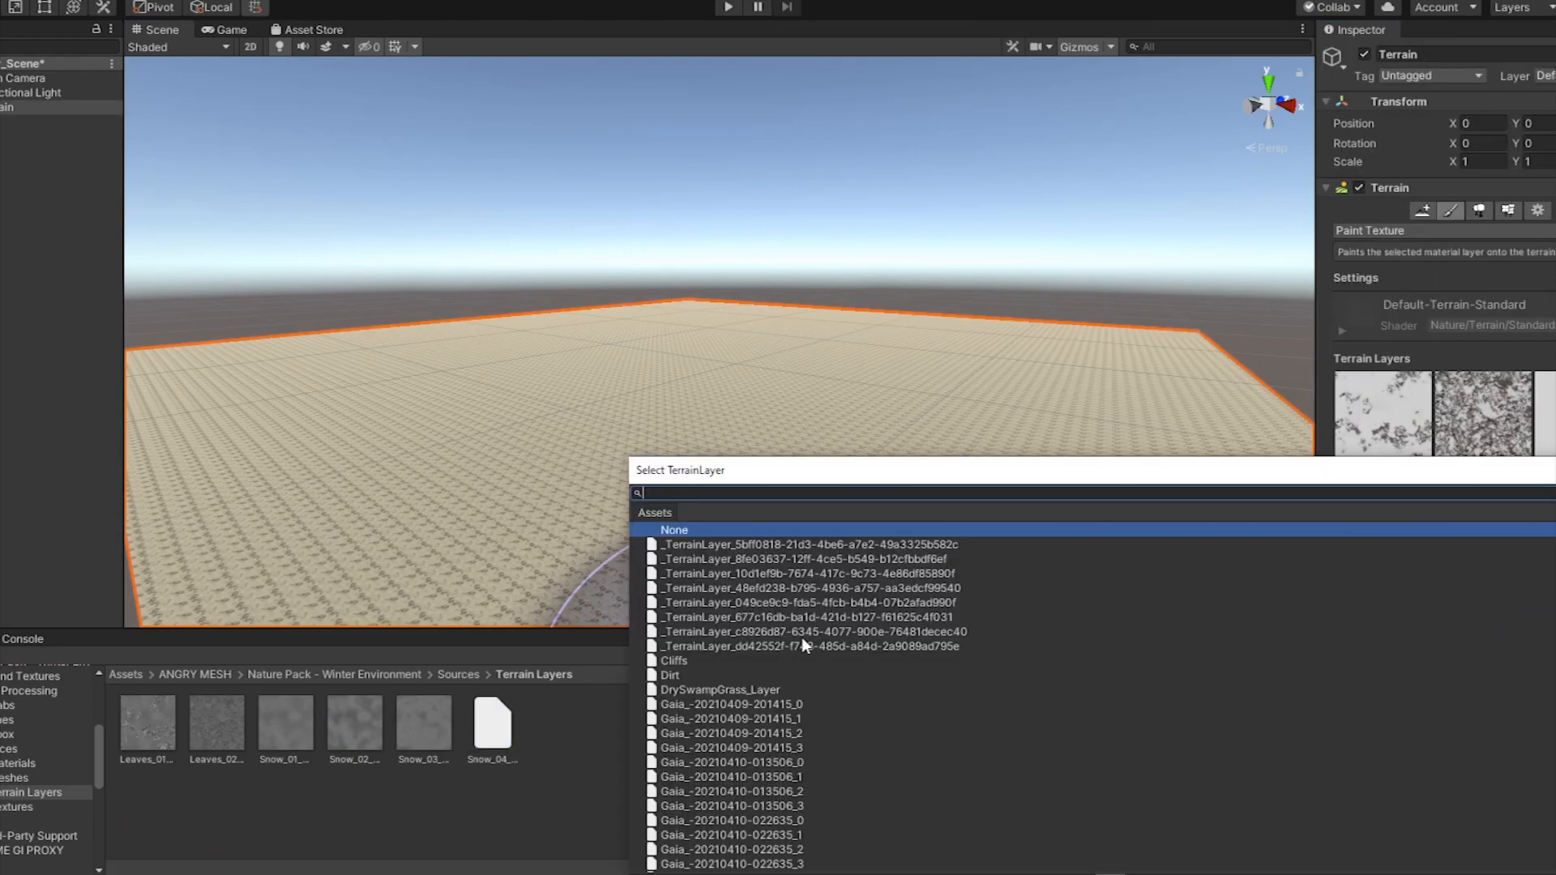
double_click(800, 637)
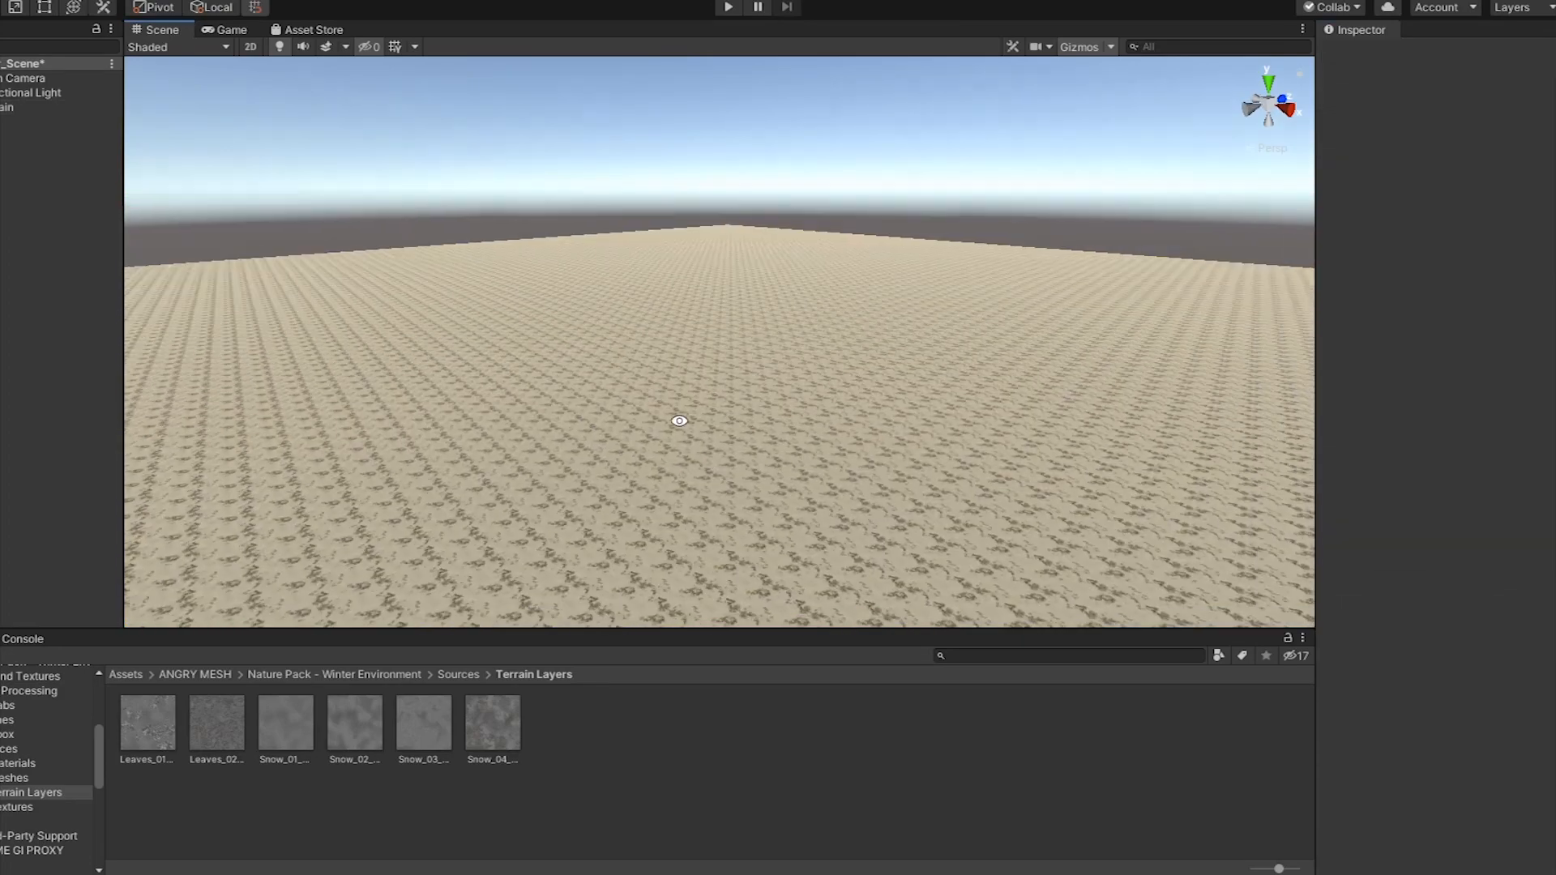
Select the scene's Main Camera
left_click_drag(677, 420, 1074, 550, "alt")
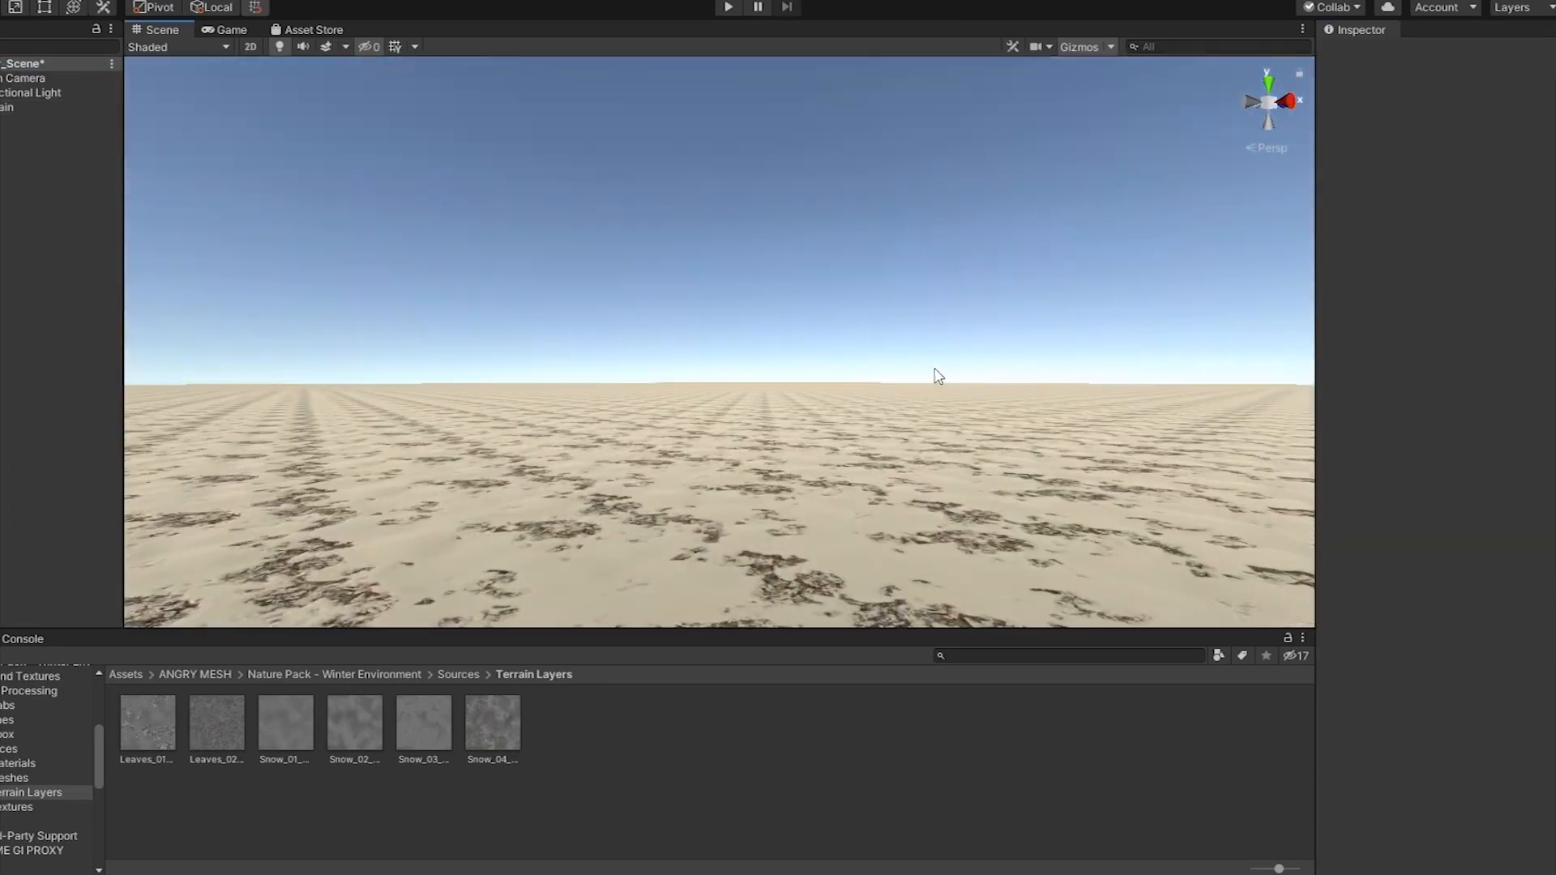
right_click(24, 78)
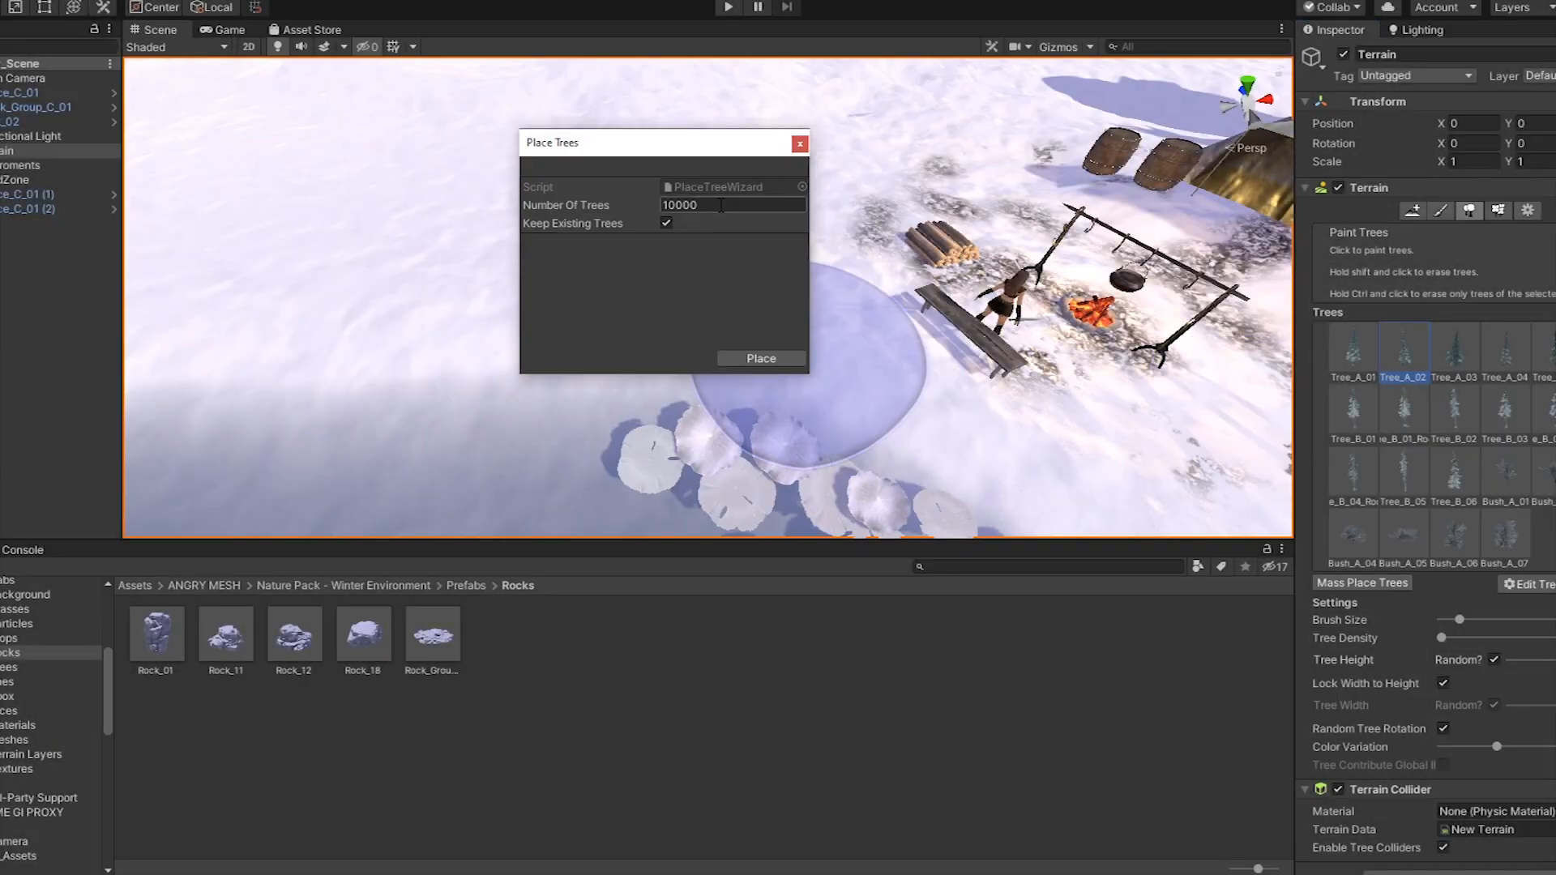
Mass-place 3000 trees on the terrain without keeping the existing trees, and check the result through the game camera
left_click(697, 204)
type("3000")
left_click(666, 224)
left_click(761, 358)
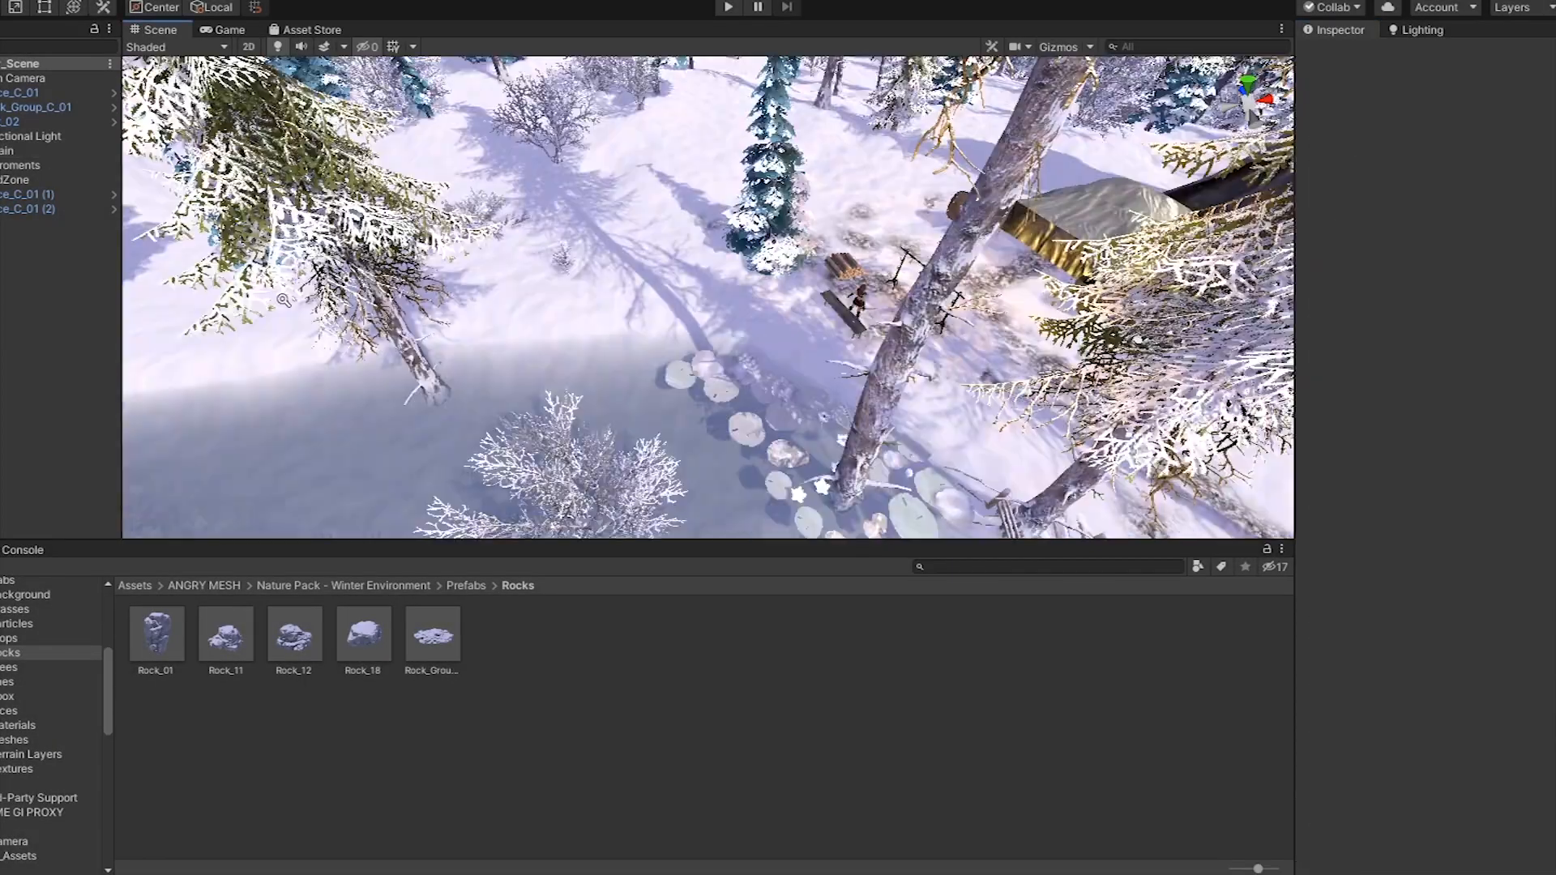
left_click(224, 29)
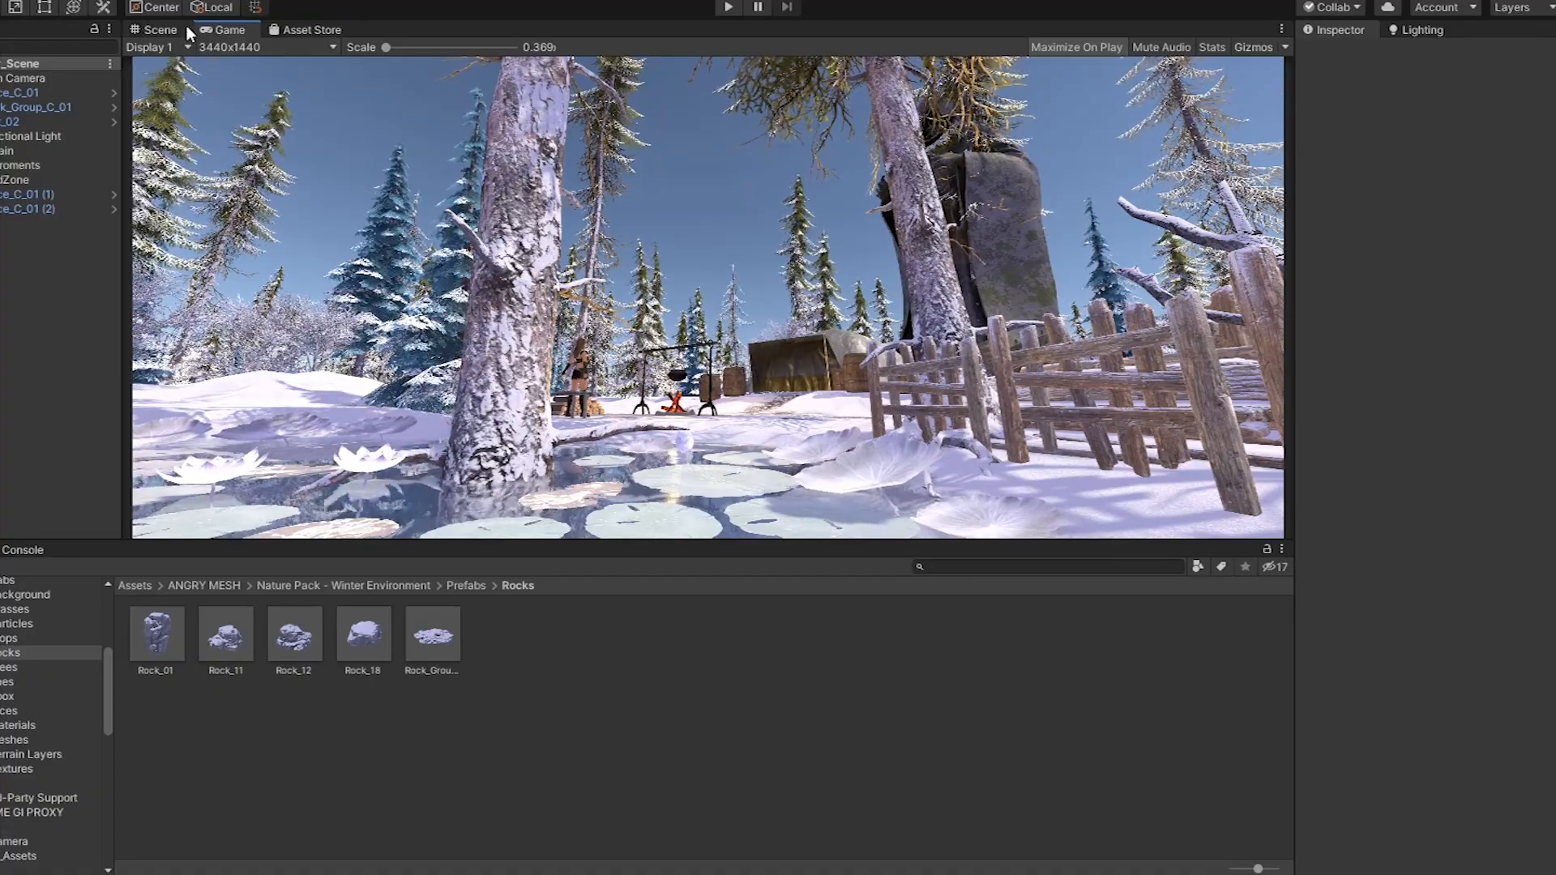
Select the terrain, activate the Paint Trees tool and enlarge its brush size
left_click(162, 29)
left_click(901, 287)
left_click(1440, 211)
left_click(1411, 233)
left_click(1409, 293)
left_click(1470, 213)
scroll(778, 272, "down", 3)
mouse_move(1459, 620)
left_mouse_down()
mouse_move(1504, 620)
mouse_move(1486, 620)
left_mouse_up()
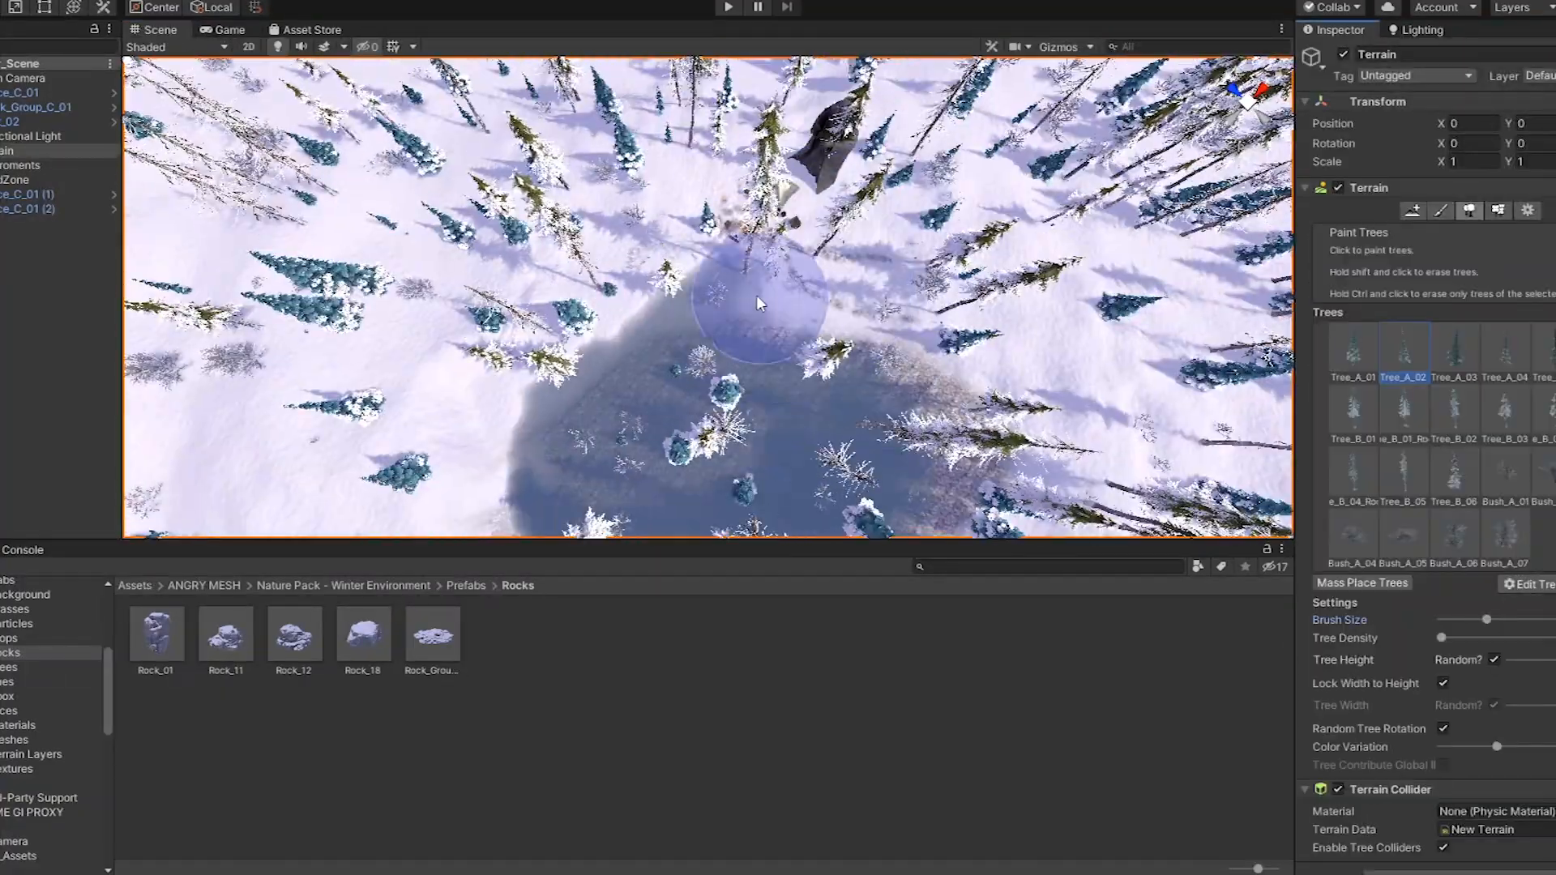
Erase the trees over the pond and in front of the statue, and check the view through the game camera
right_click_drag(757, 295, 757, 397)
left_click_drag(640, 324, 751, 283, "shift")
right_click_drag(753, 290, 798, 226)
left_click(230, 31)
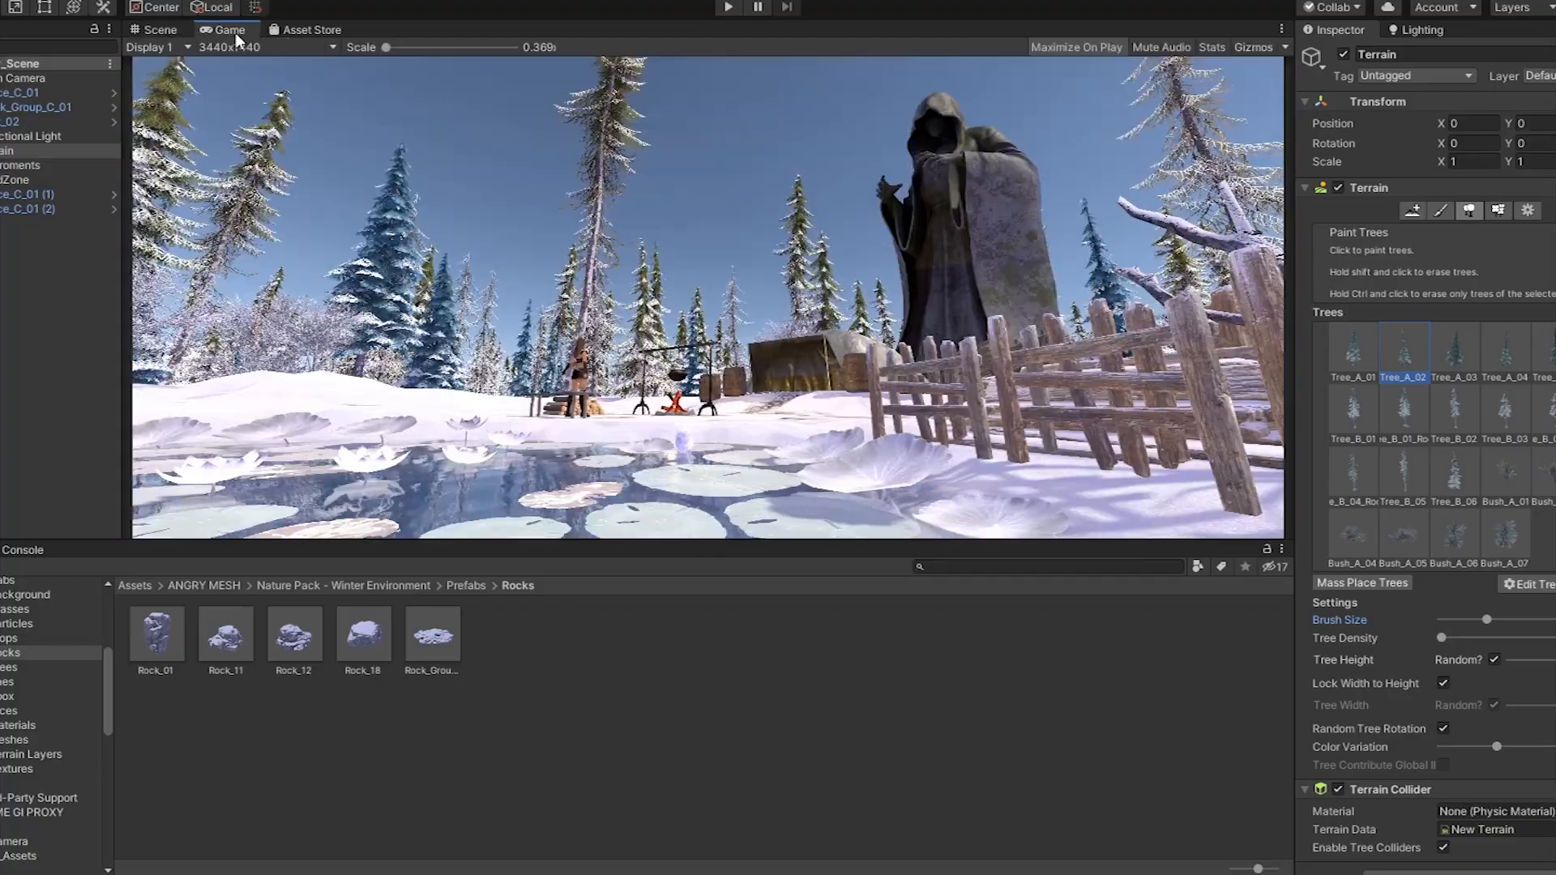
Erase the tall trees behind the campfire and tent with a smaller brush, checking the composition through the game camera
mouse_move(1129, 873)
left_click(159, 30)
right_click_drag(618, 284, 792, 260)
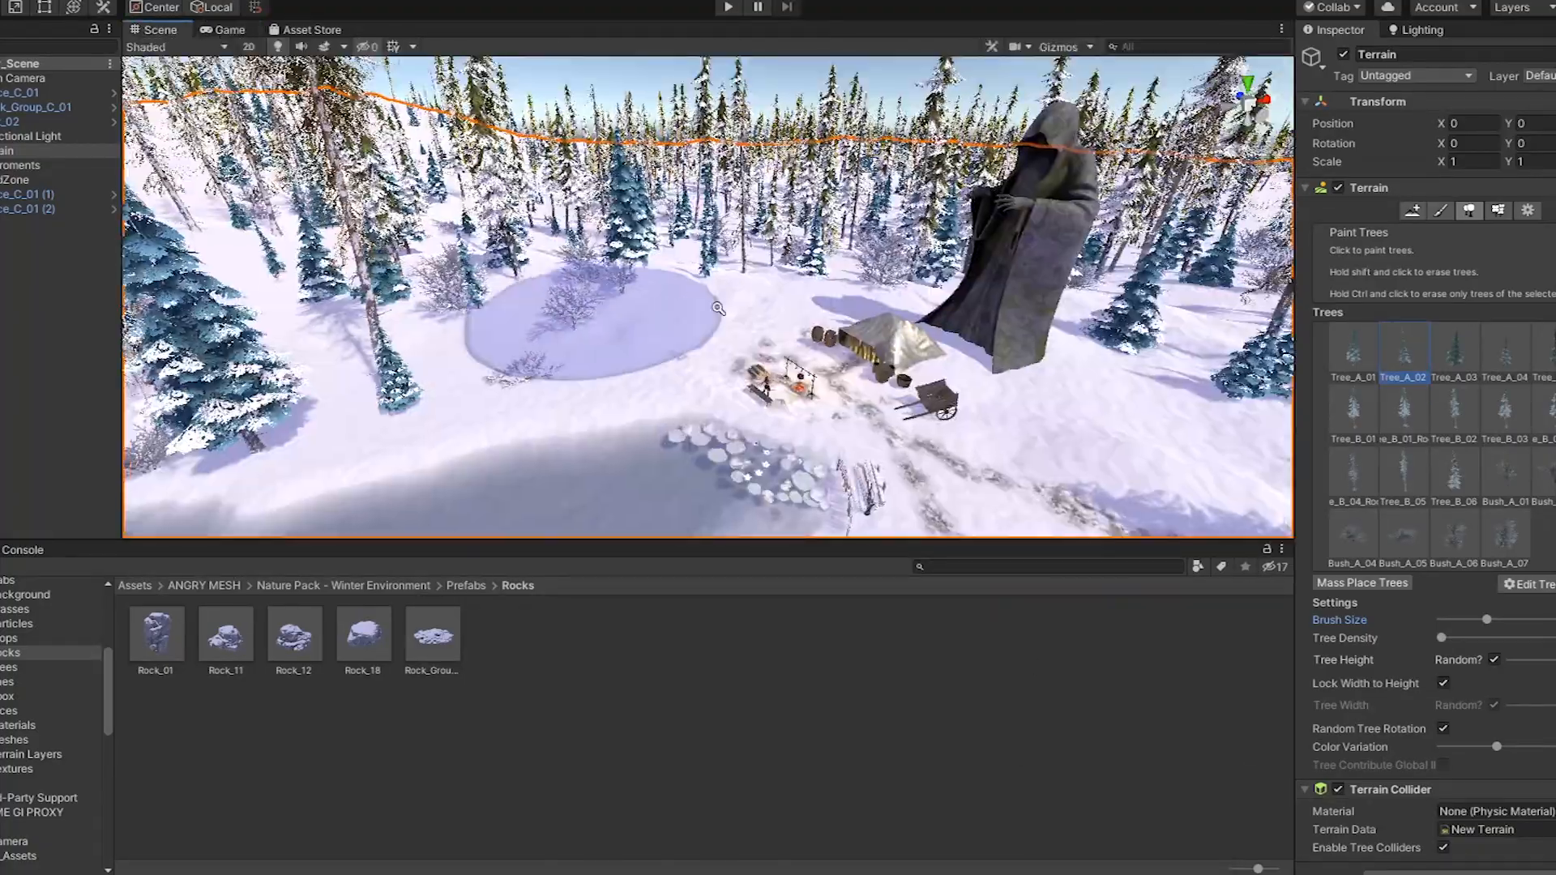
scroll(851, 321, "up", 3)
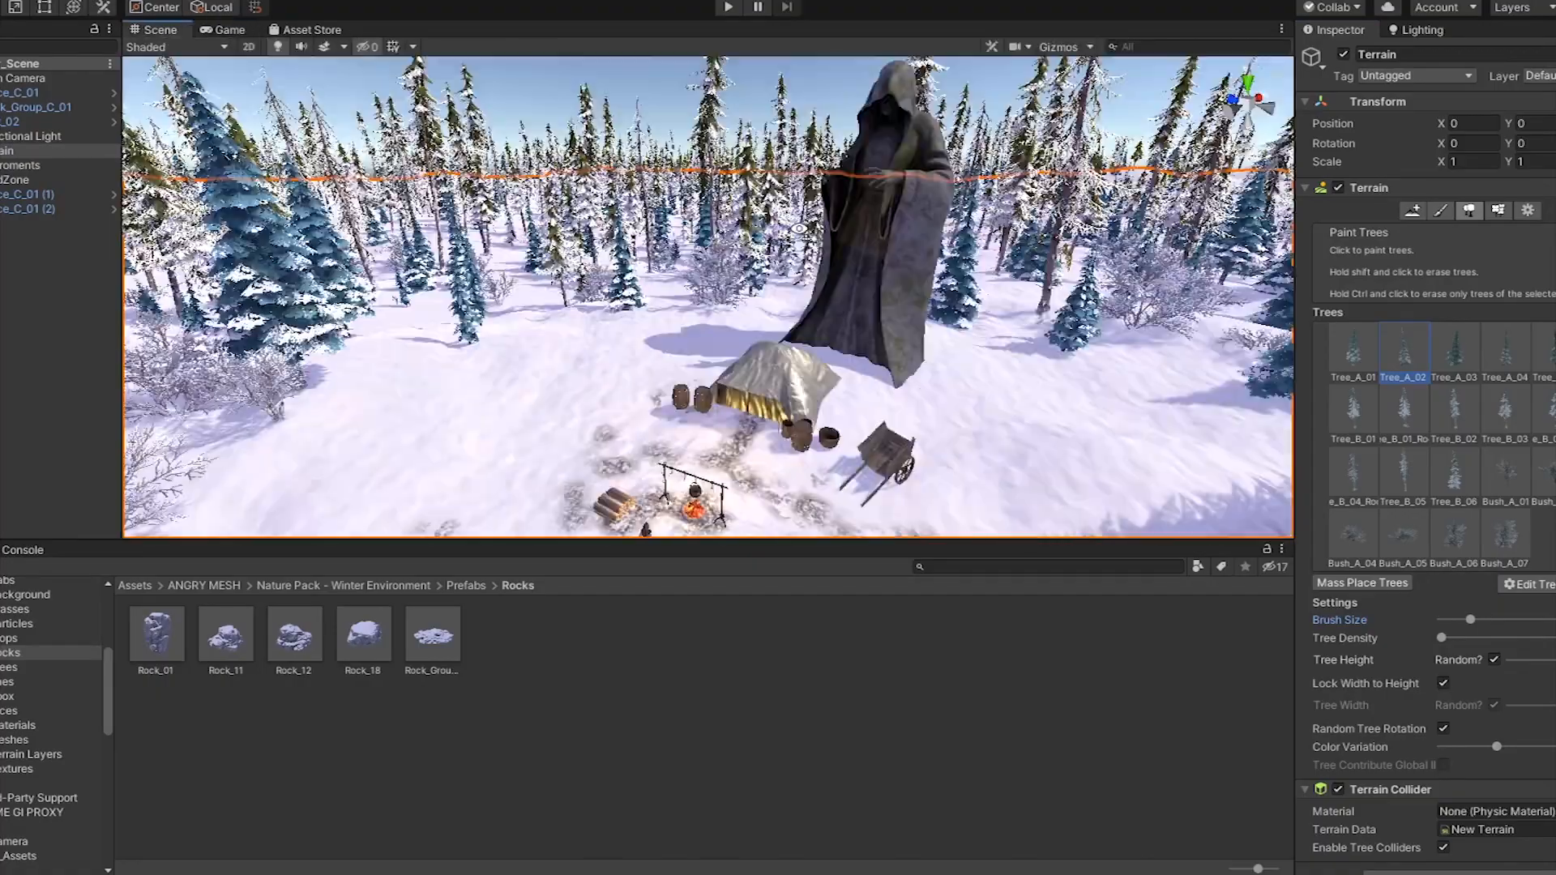
scroll(964, 297, "up", 2)
right_click_drag(964, 297, 561, 304)
left_click(226, 30)
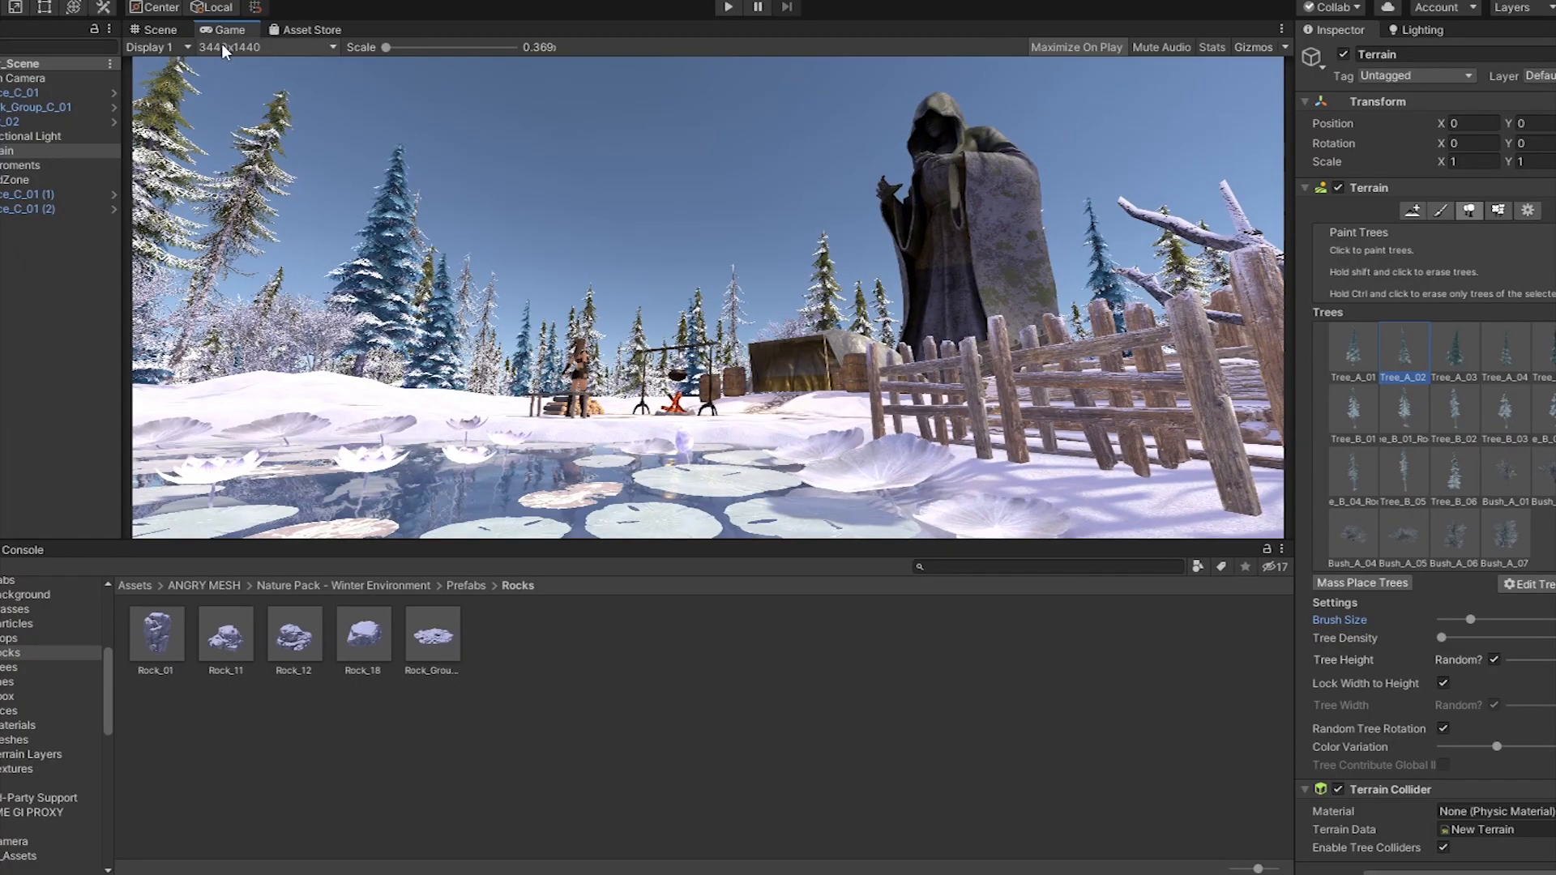
left_click(160, 30)
right_click_drag(697, 244, 713, 348)
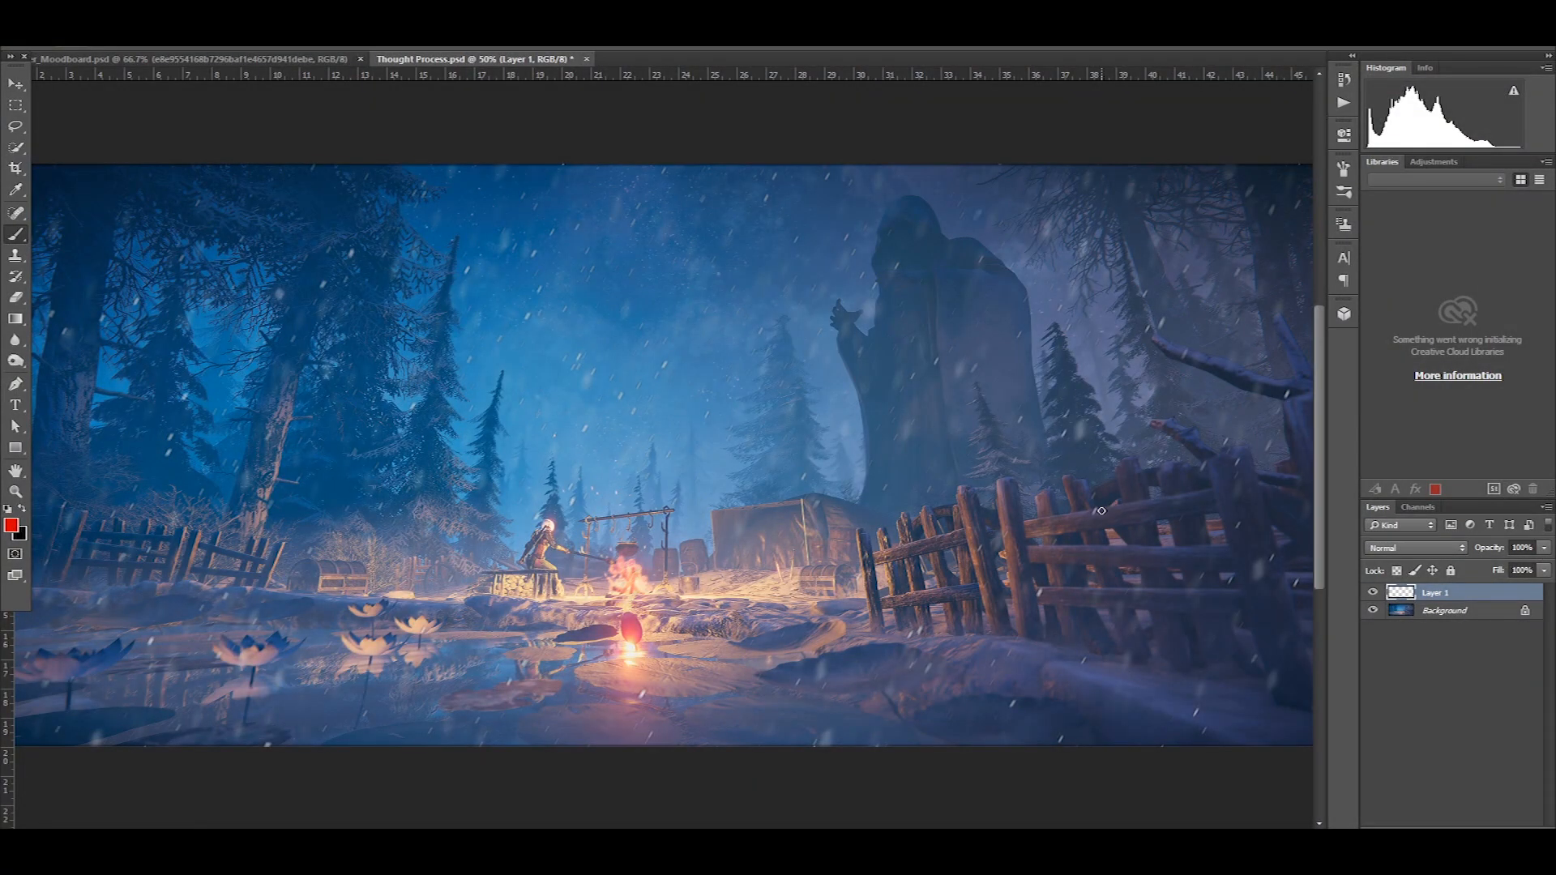
In Photoshop, set the foreground colour to red and brush guide lines along the right fence and its snowbank
key("ctrl+minus")
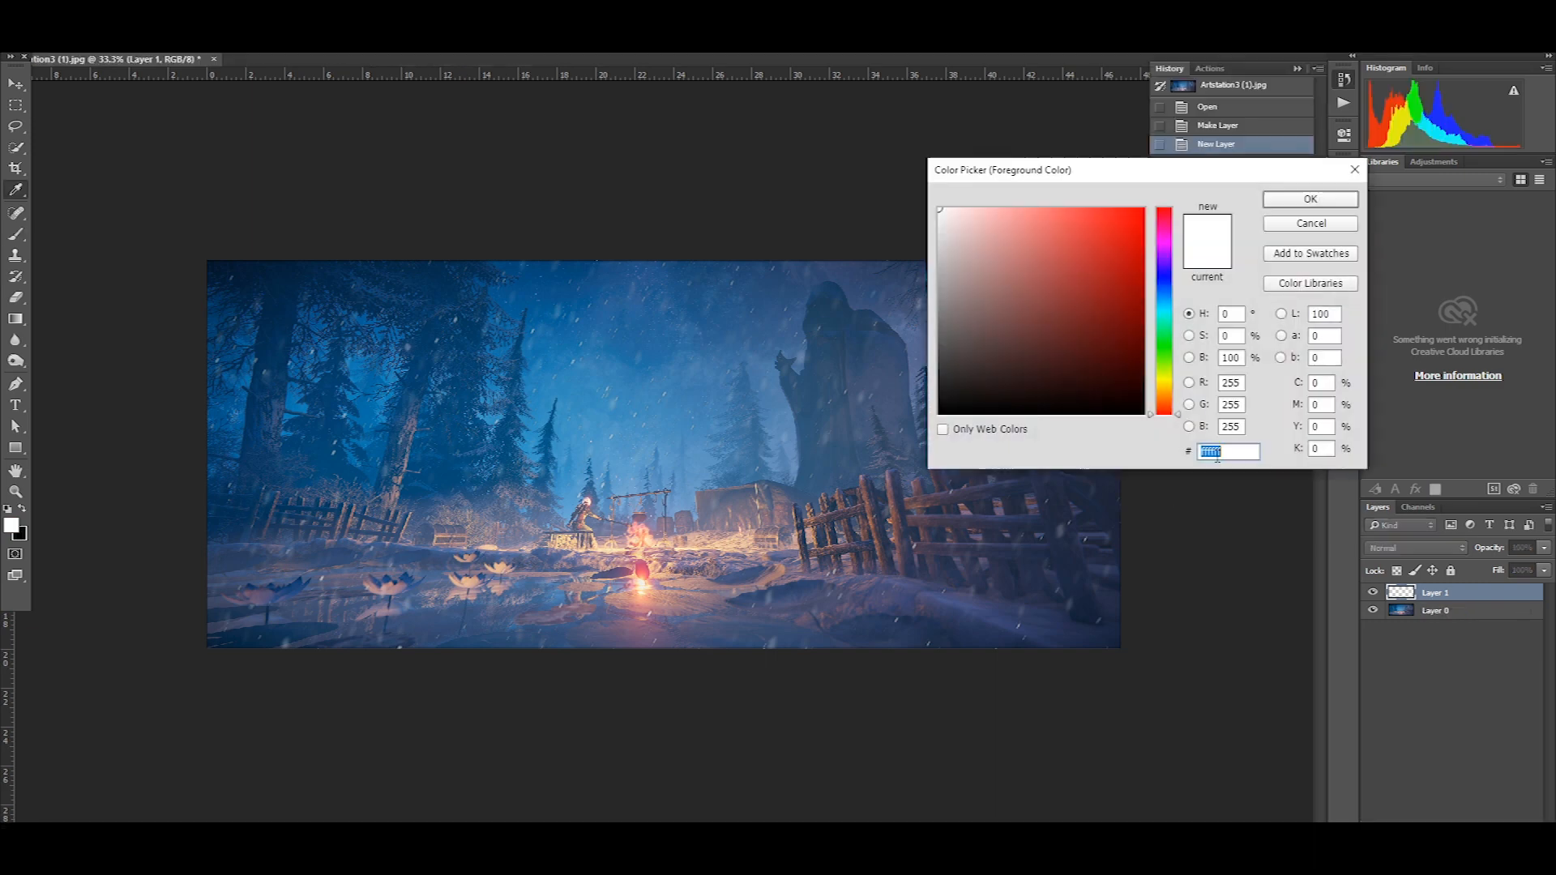
left_click(7, 322)
left_click(15, 234)
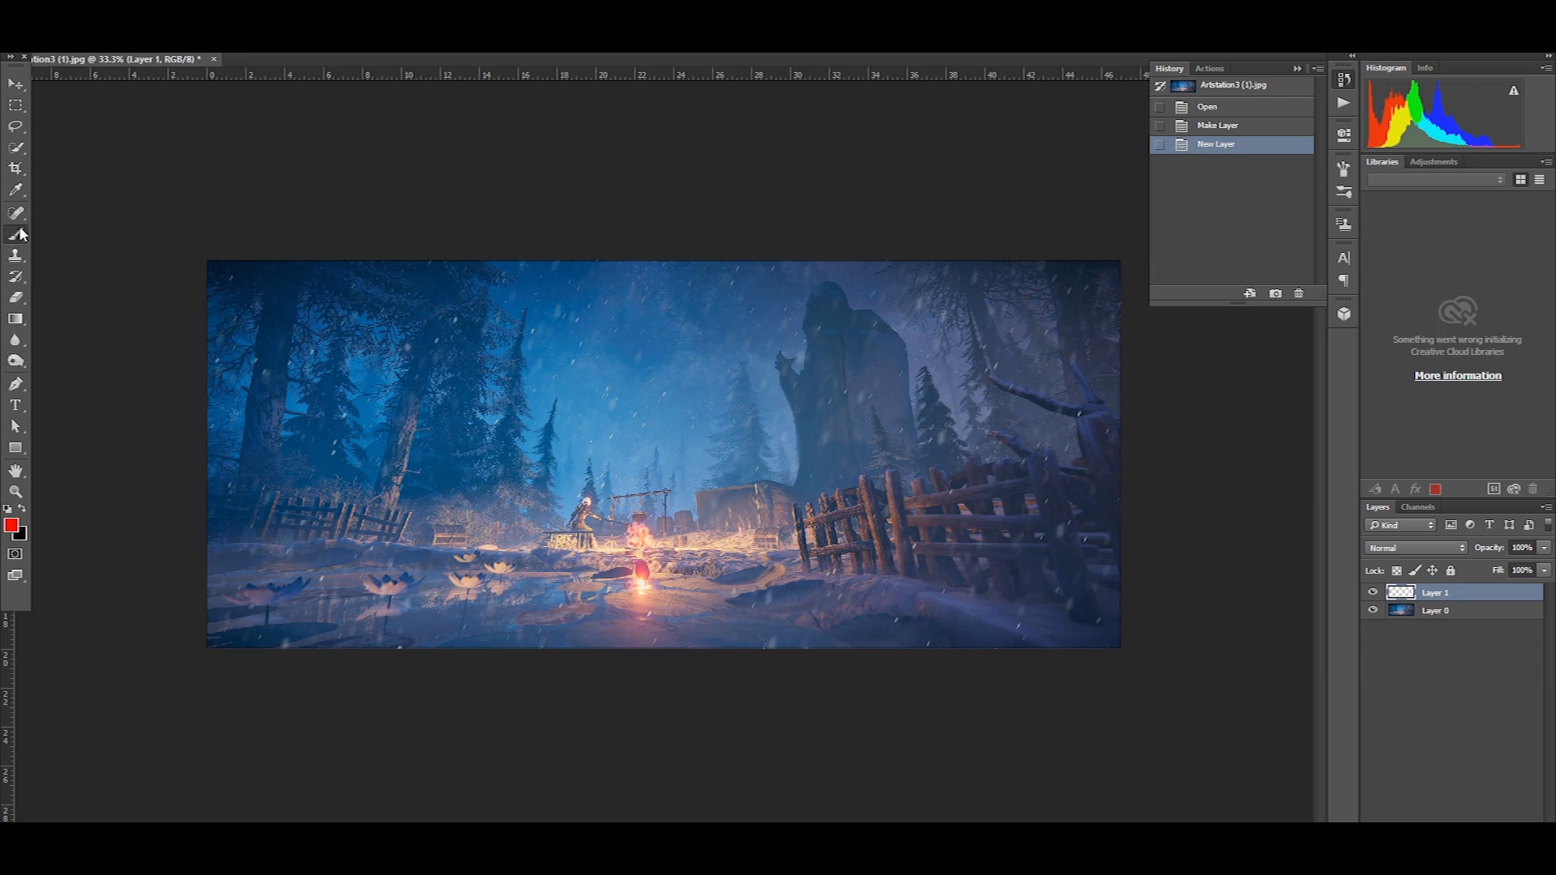
left_click_drag(1045, 483, 889, 503)
left_click_drag(866, 508, 786, 524)
left_click_drag(1033, 556, 794, 553)
mouse_move(1048, 647)
left_mouse_down()
mouse_move(877, 582)
mouse_move(778, 573)
left_mouse_up()
Brush red guide lines along the left fence and across the chests on both sides of the camp
left_click_drag(221, 497, 401, 518)
left_click_drag(221, 524, 464, 536)
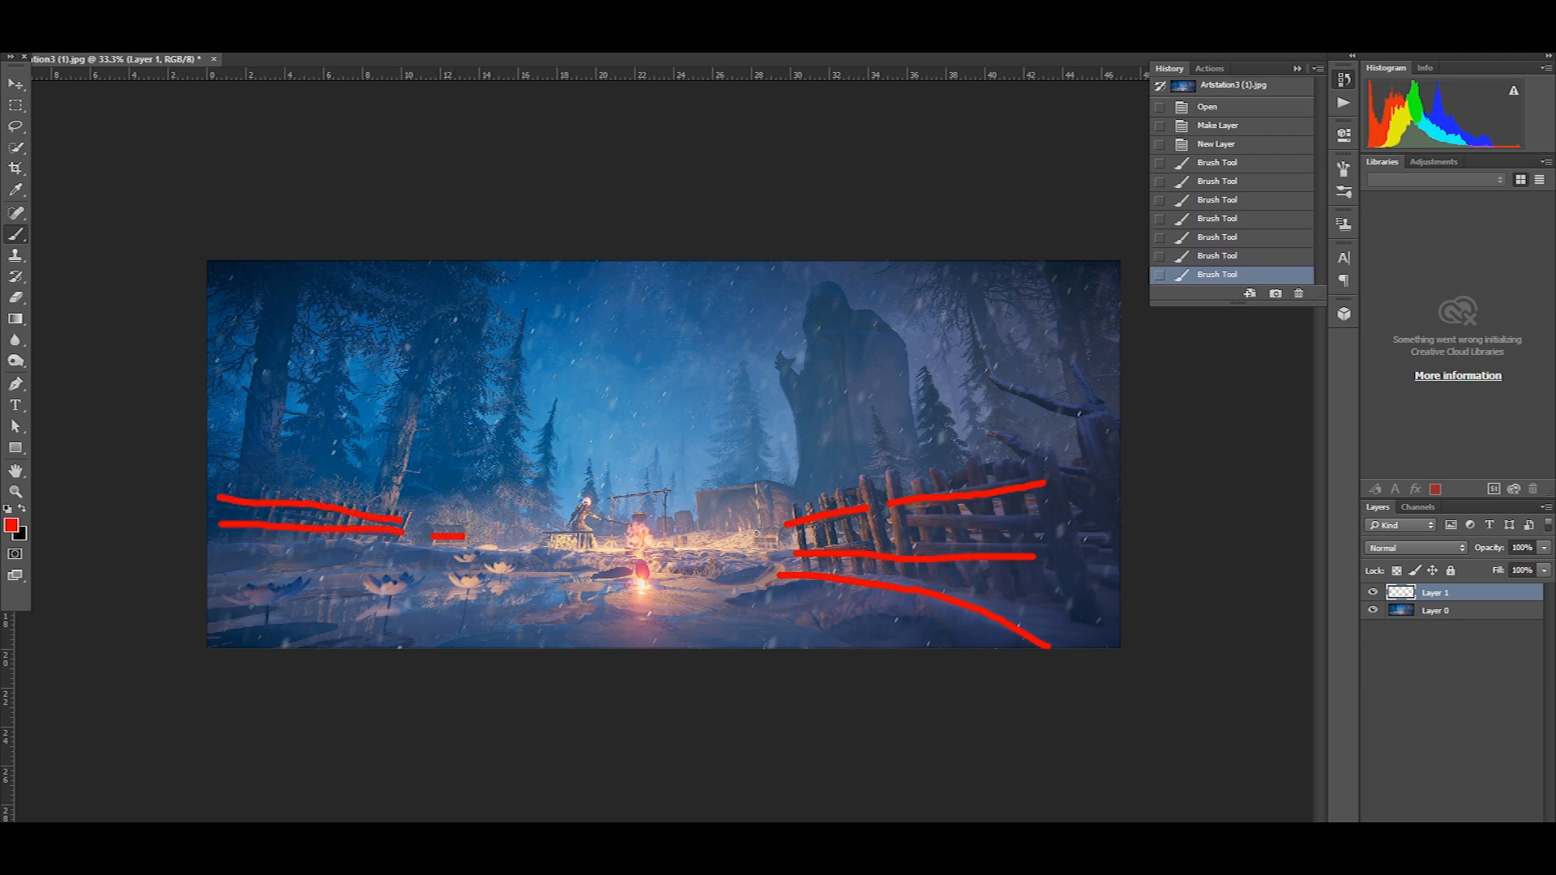
left_click_drag(747, 538, 778, 541)
Trace the pond's banks and the lotus flowers with red strokes, undoing a stray stroke
mouse_move(241, 630)
left_mouse_down()
mouse_move(384, 616)
mouse_move(539, 568)
mouse_move(510, 617)
mouse_move(449, 648)
left_mouse_up()
left_click_drag(707, 581, 826, 648)
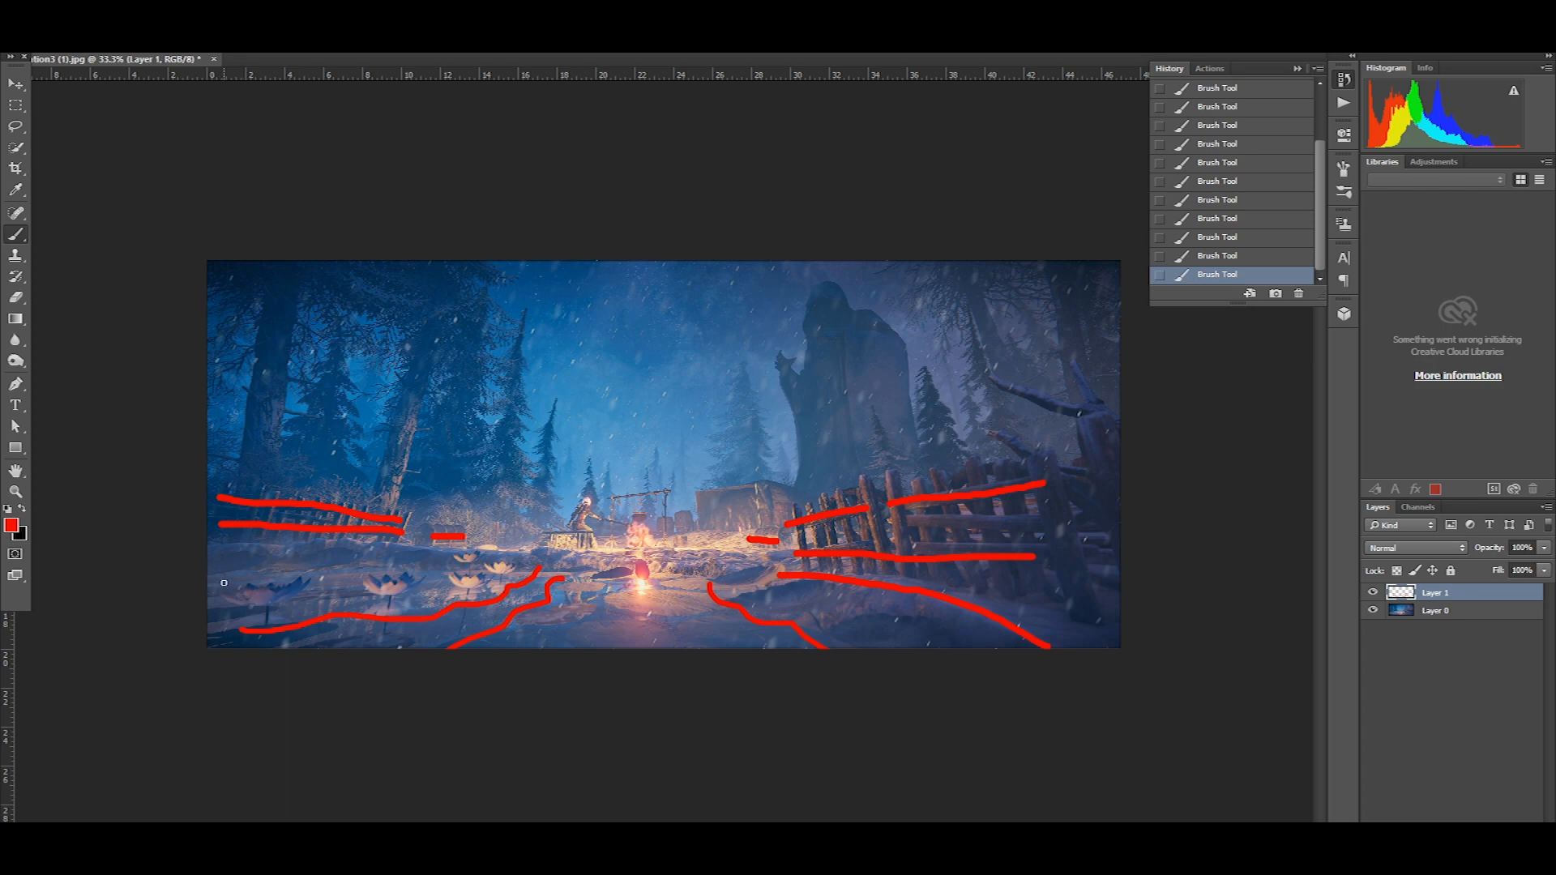
left_click_drag(354, 596, 435, 590)
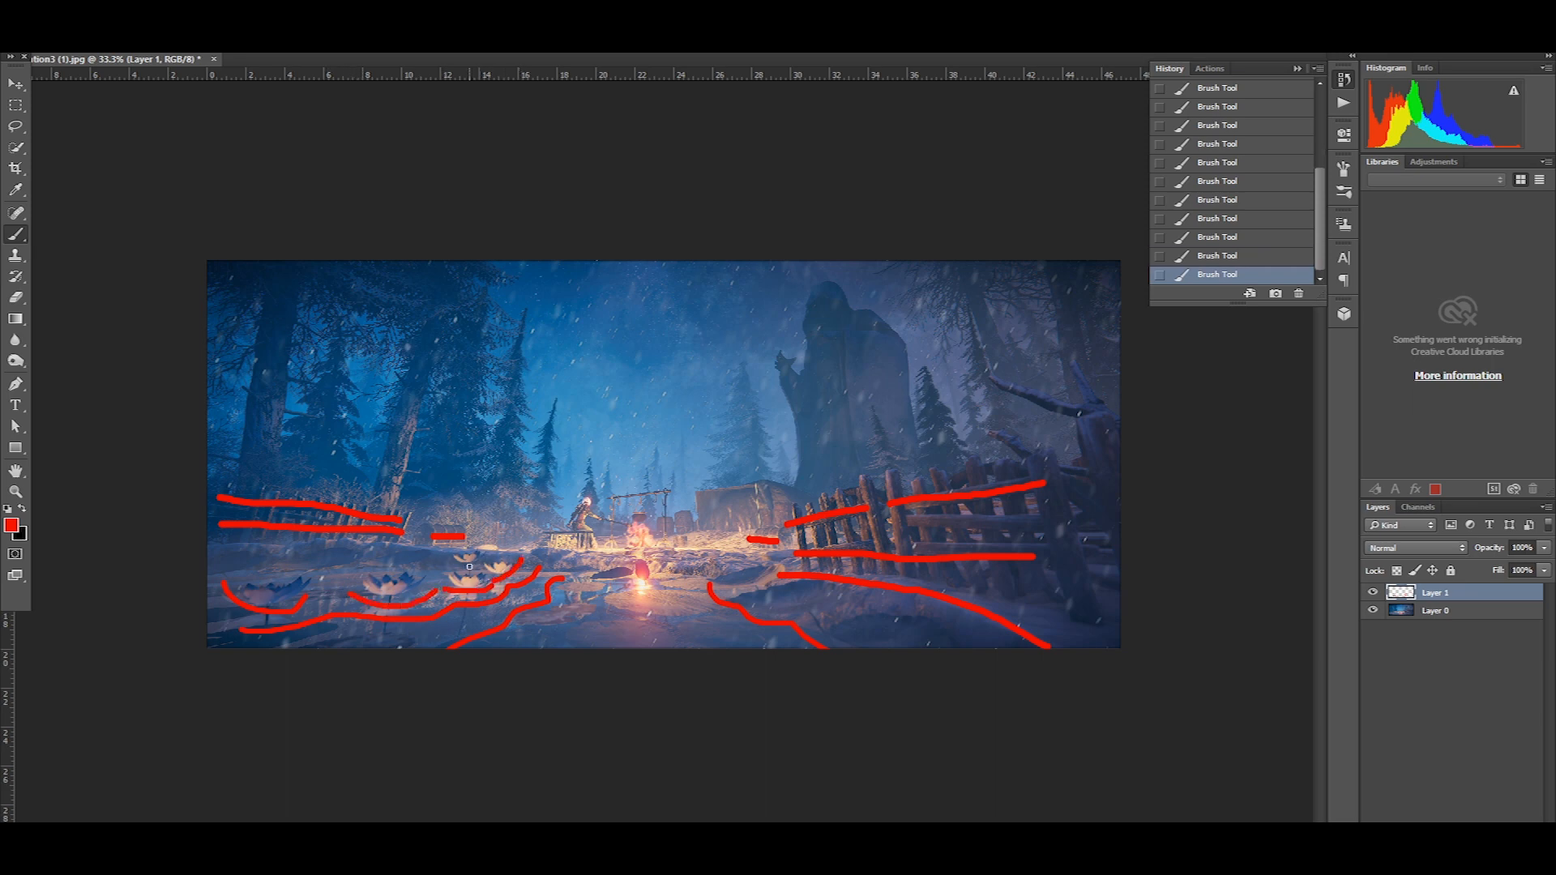
left_click_drag(504, 557, 525, 559)
key("ctrl+z")
Trace the bare branches above the right fence and the statue's arm with red strokes
left_click_drag(1102, 406, 988, 379)
left_click_drag(1029, 454, 992, 427)
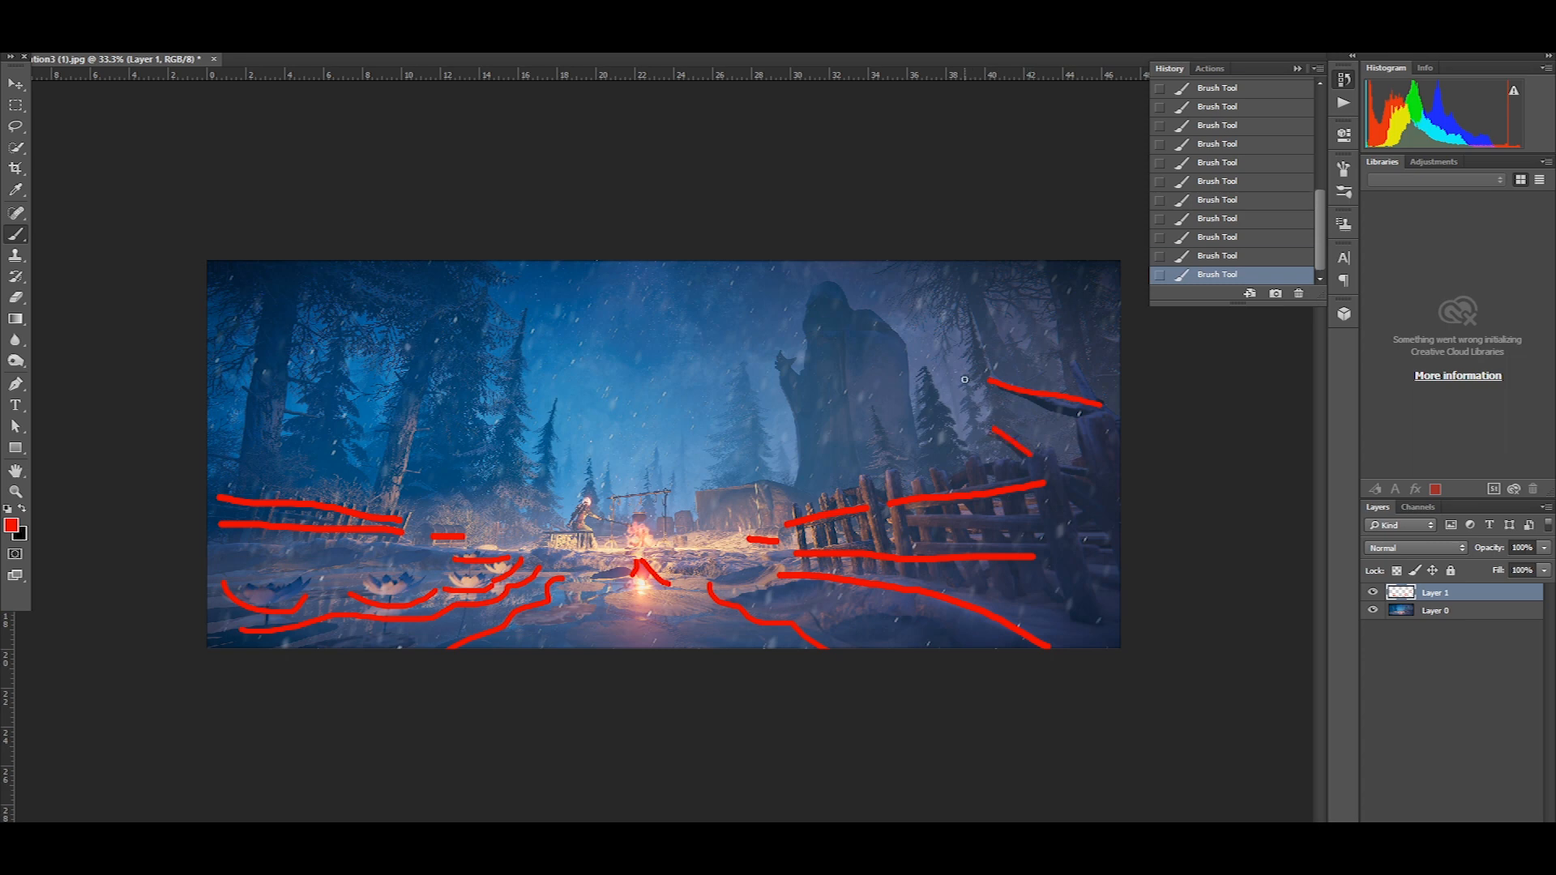
left_click_drag(817, 399, 787, 402)
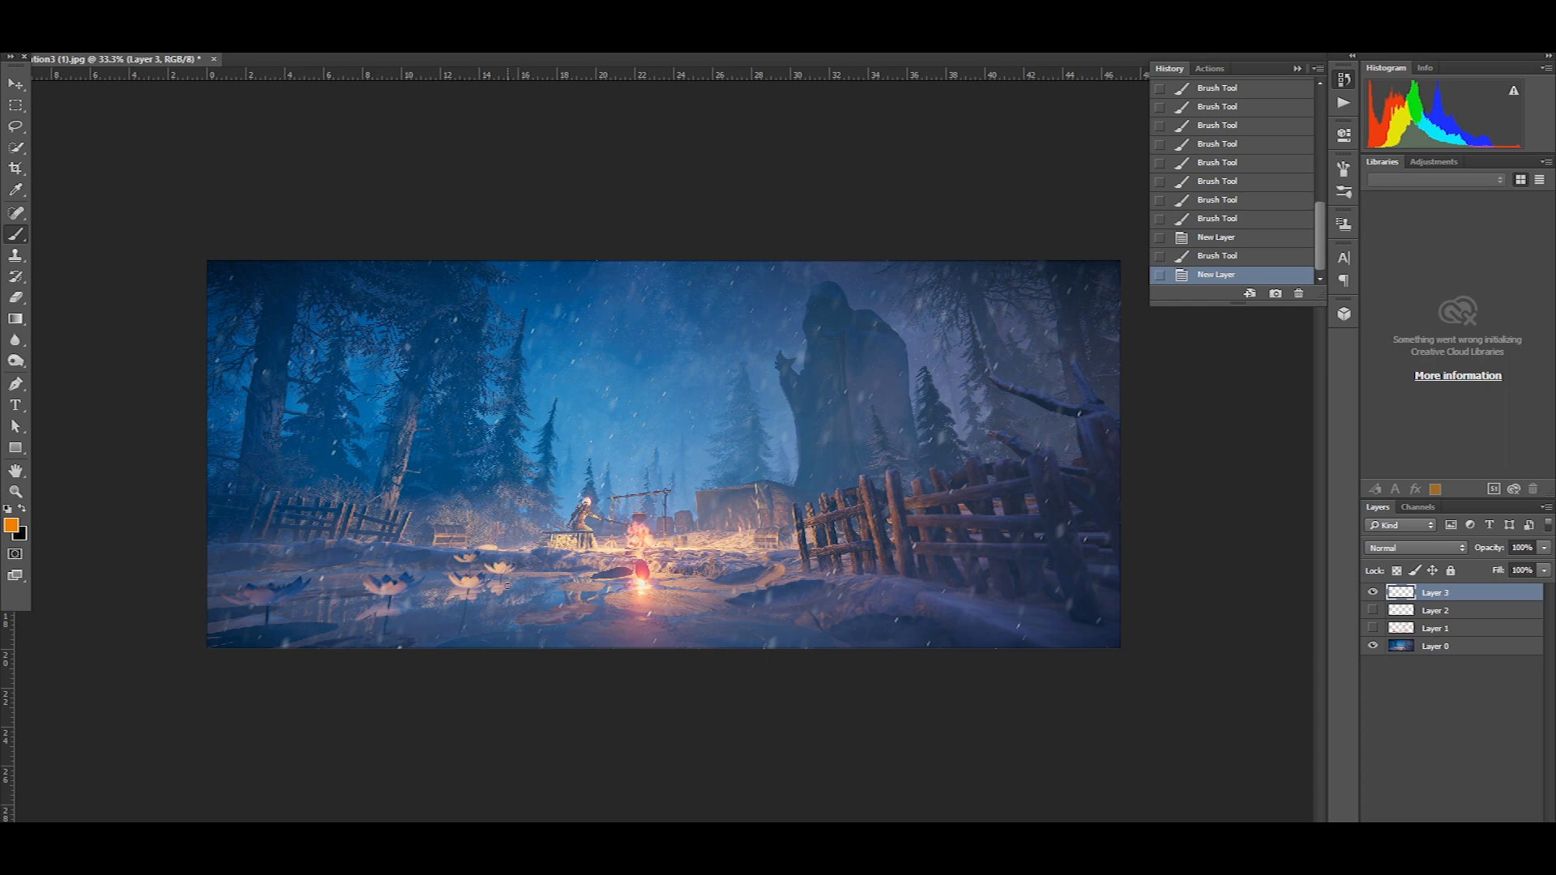
Circle the campfire area in orange on Layer 3 and surround it with a larger ring in green 00ff0c
left_click_drag(670, 487, 666, 596)
left_click(13, 525)
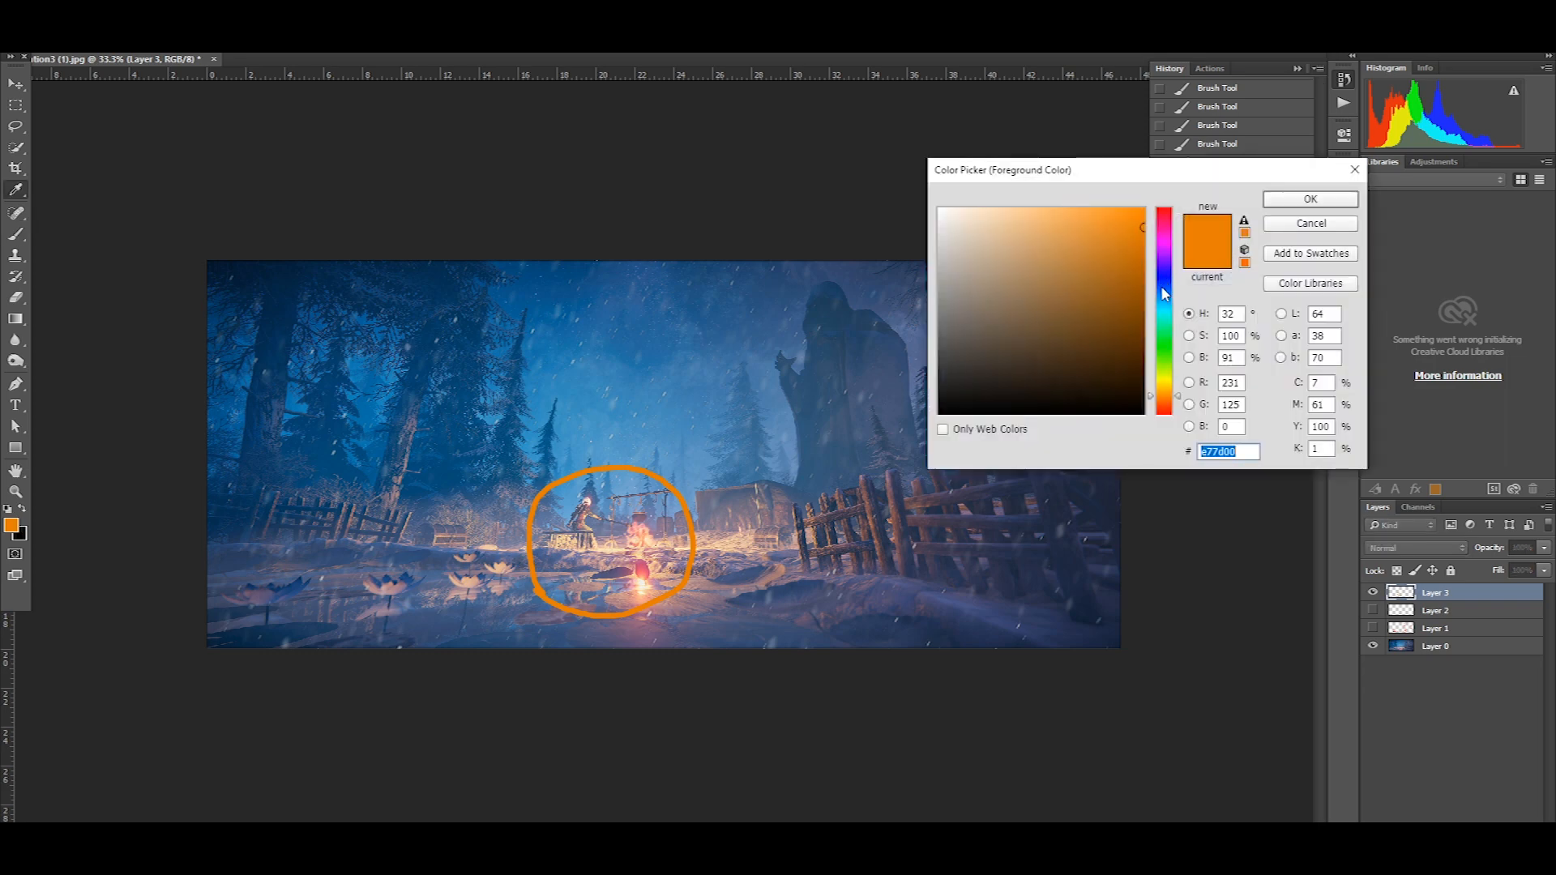
left_click(1165, 340)
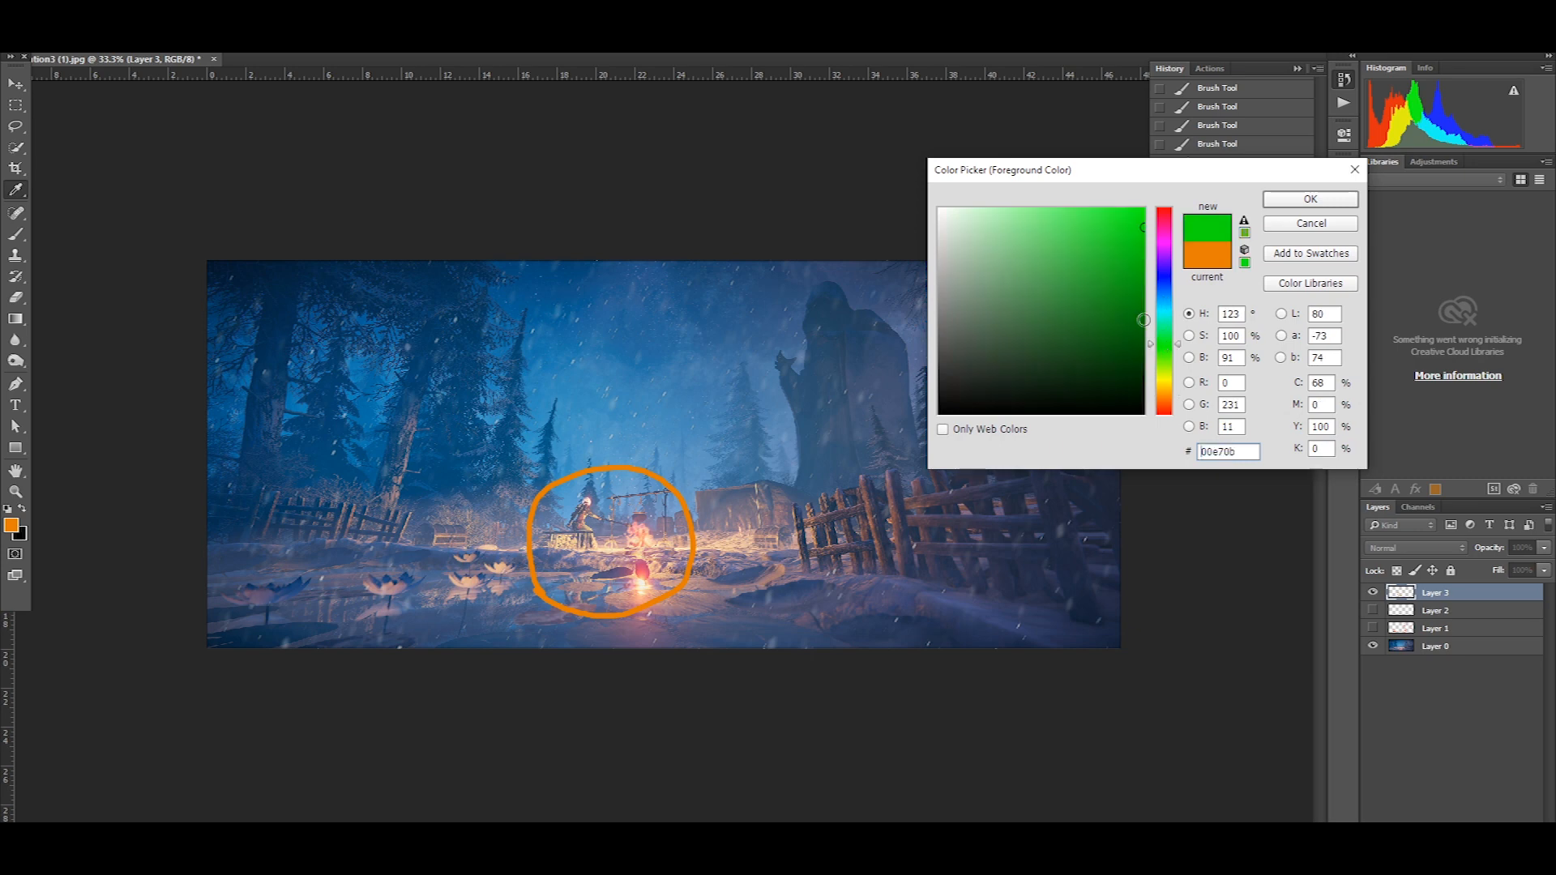
left_click(1310, 199)
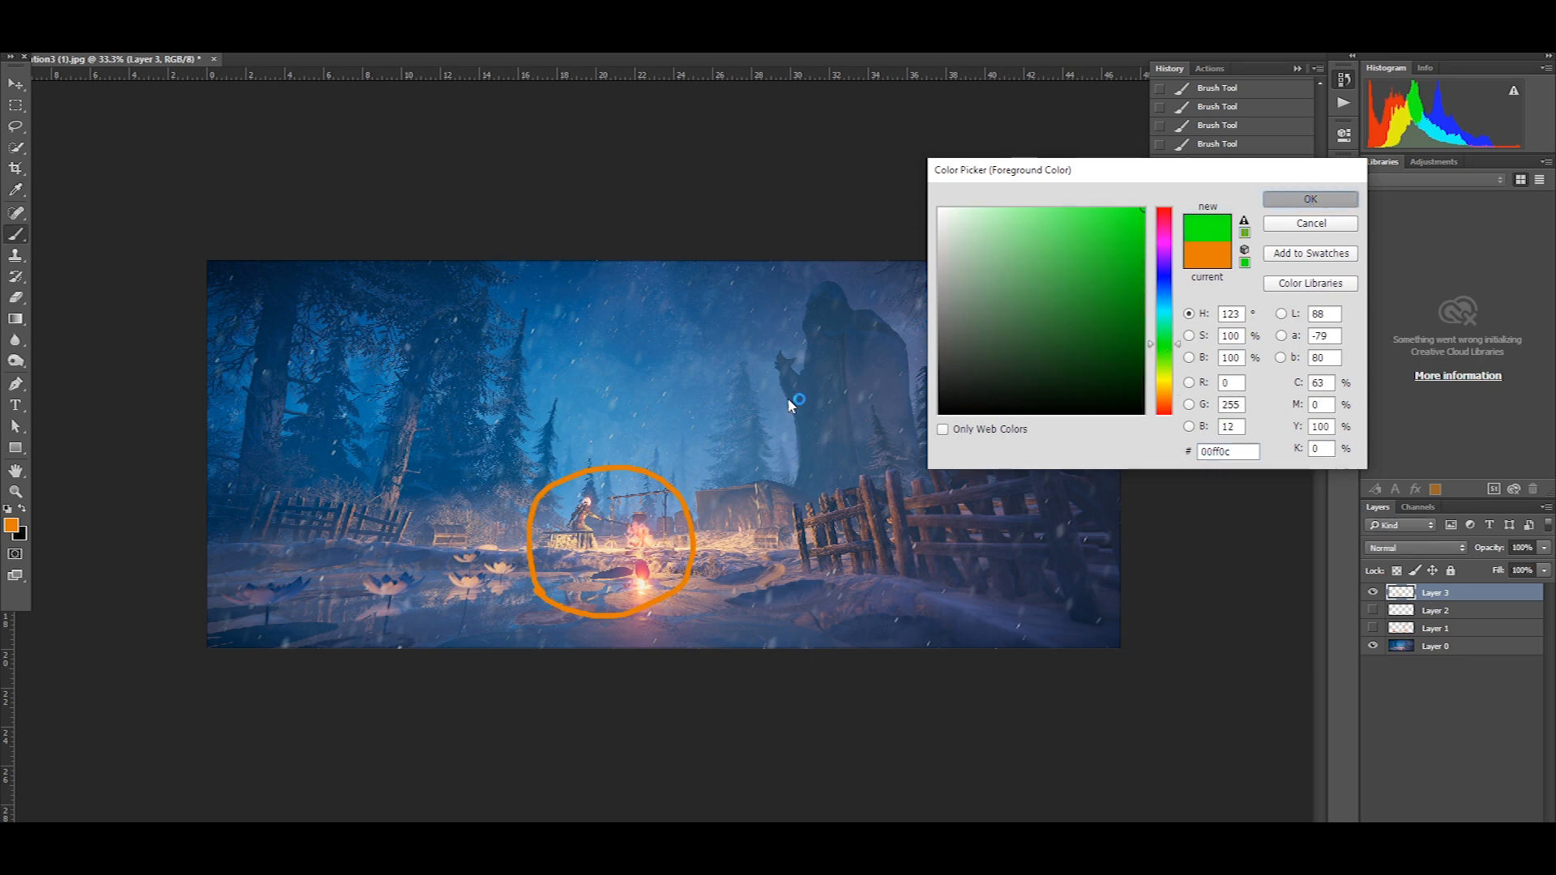
mouse_move(707, 449)
left_mouse_down()
mouse_move(750, 553)
mouse_move(660, 614)
mouse_move(534, 605)
left_mouse_up()
left_click_drag(498, 521, 506, 510)
Draw green lines radiating outward from the campfire ring across the whole image, and hide Layer 3
left_click_drag(387, 368, 510, 409)
left_click_drag(310, 491, 429, 492)
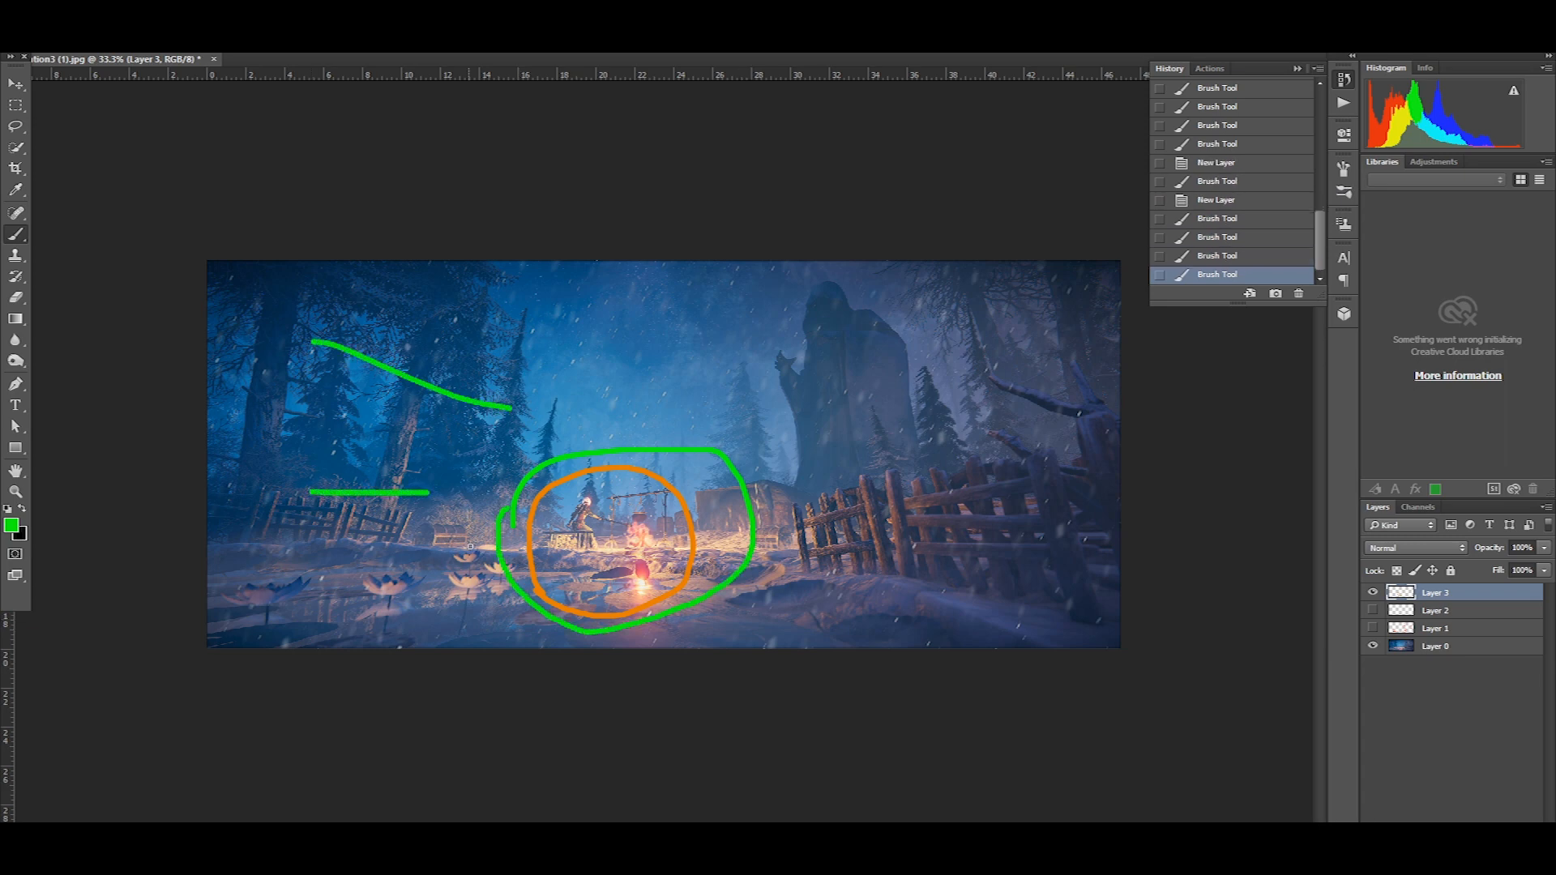
left_click_drag(484, 591, 357, 631)
left_click_drag(605, 267, 603, 260)
left_click_drag(754, 381, 981, 287)
left_click_drag(1020, 455, 1086, 467)
left_click_drag(879, 547, 939, 620)
left_click_drag(732, 625, 734, 648)
left_click_drag(550, 639, 312, 779)
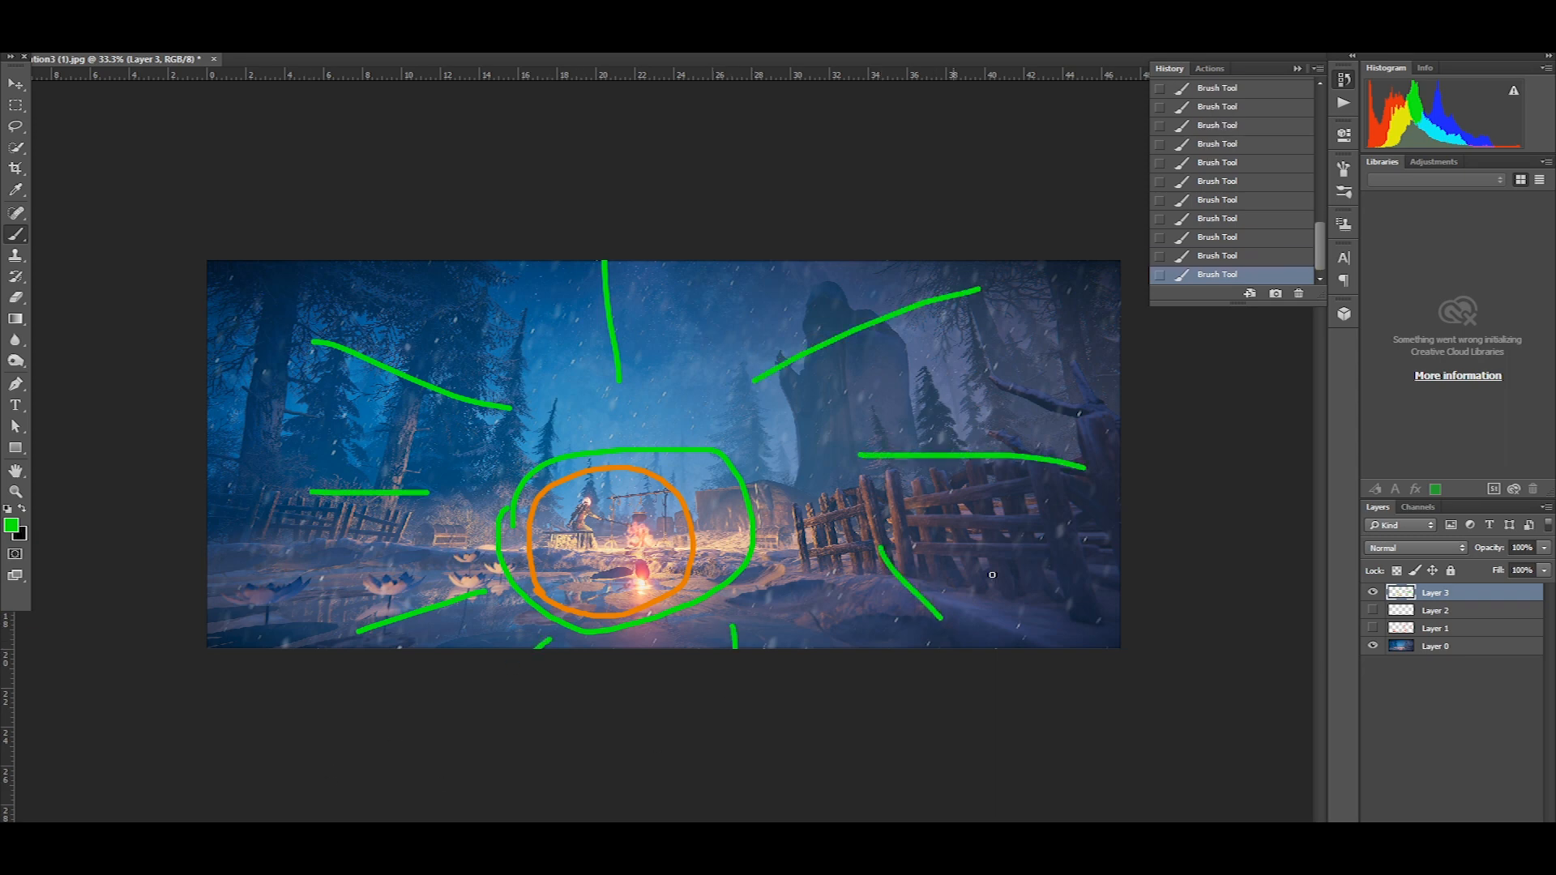
left_click(1371, 593)
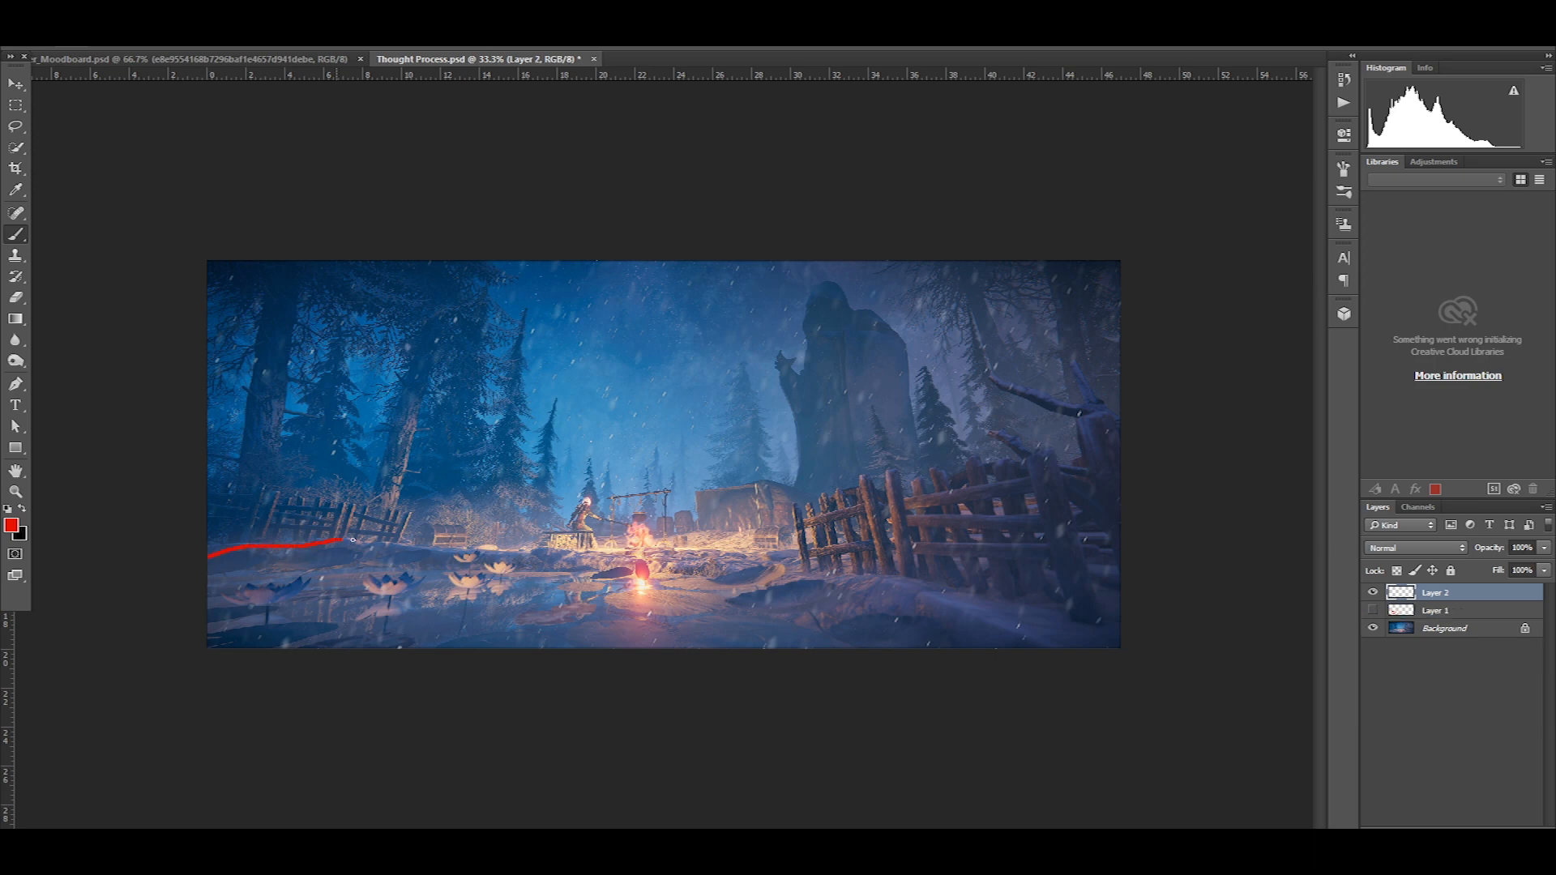
On Layer 2, trace the far pond bank, the right fence and branches, and the sky's edge along the trees and statue in red
left_click_drag(428, 544, 534, 558)
left_click_drag(630, 552, 799, 558)
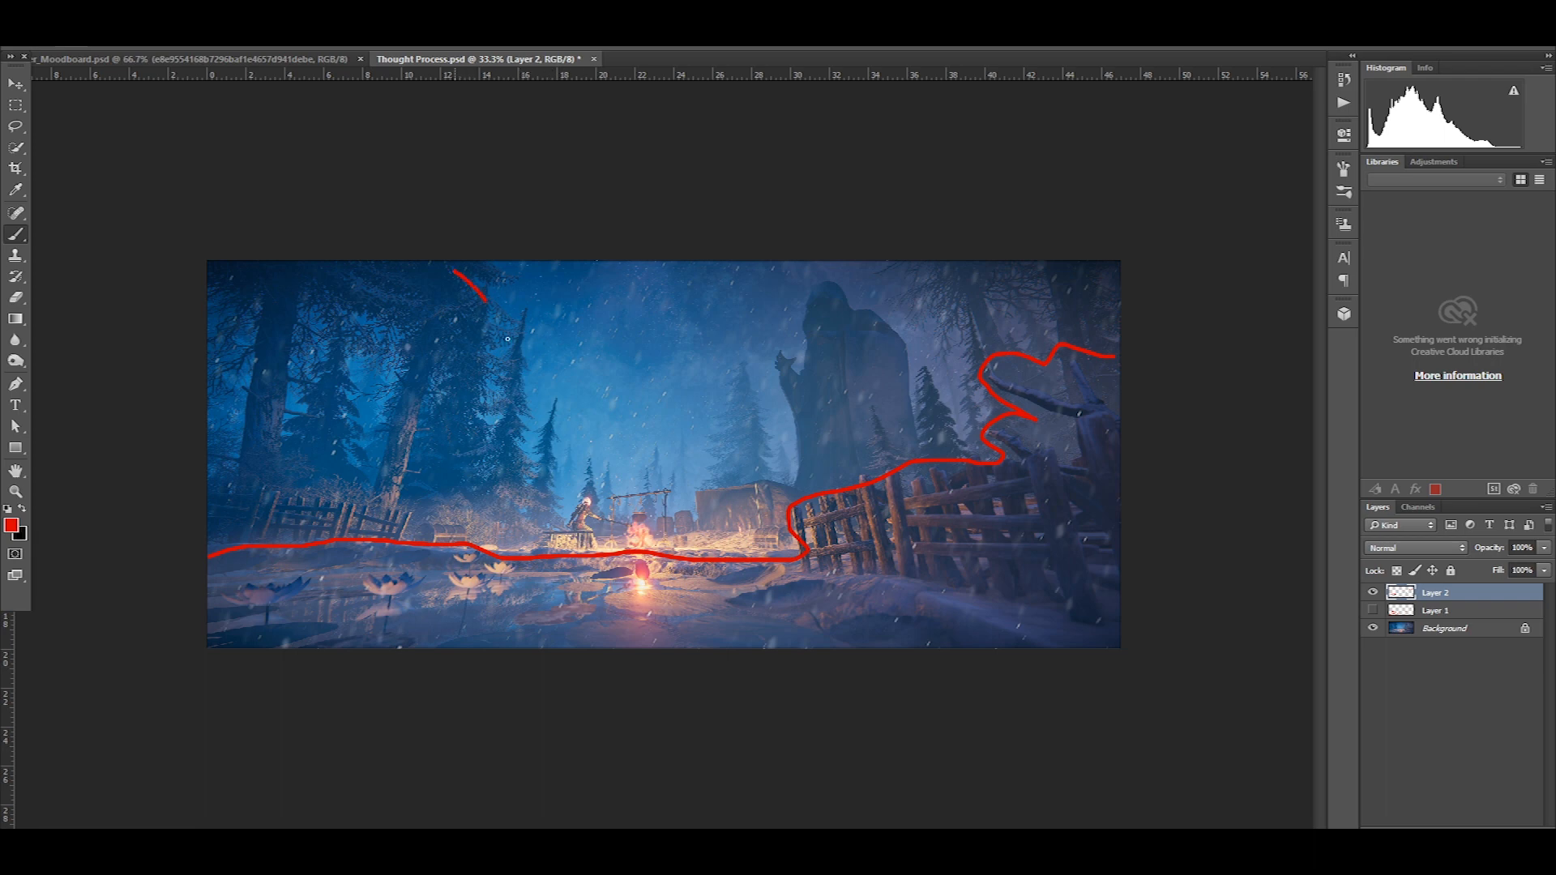
mouse_move(557, 474)
left_mouse_down()
mouse_move(664, 498)
mouse_move(796, 476)
mouse_move(803, 345)
left_mouse_up()
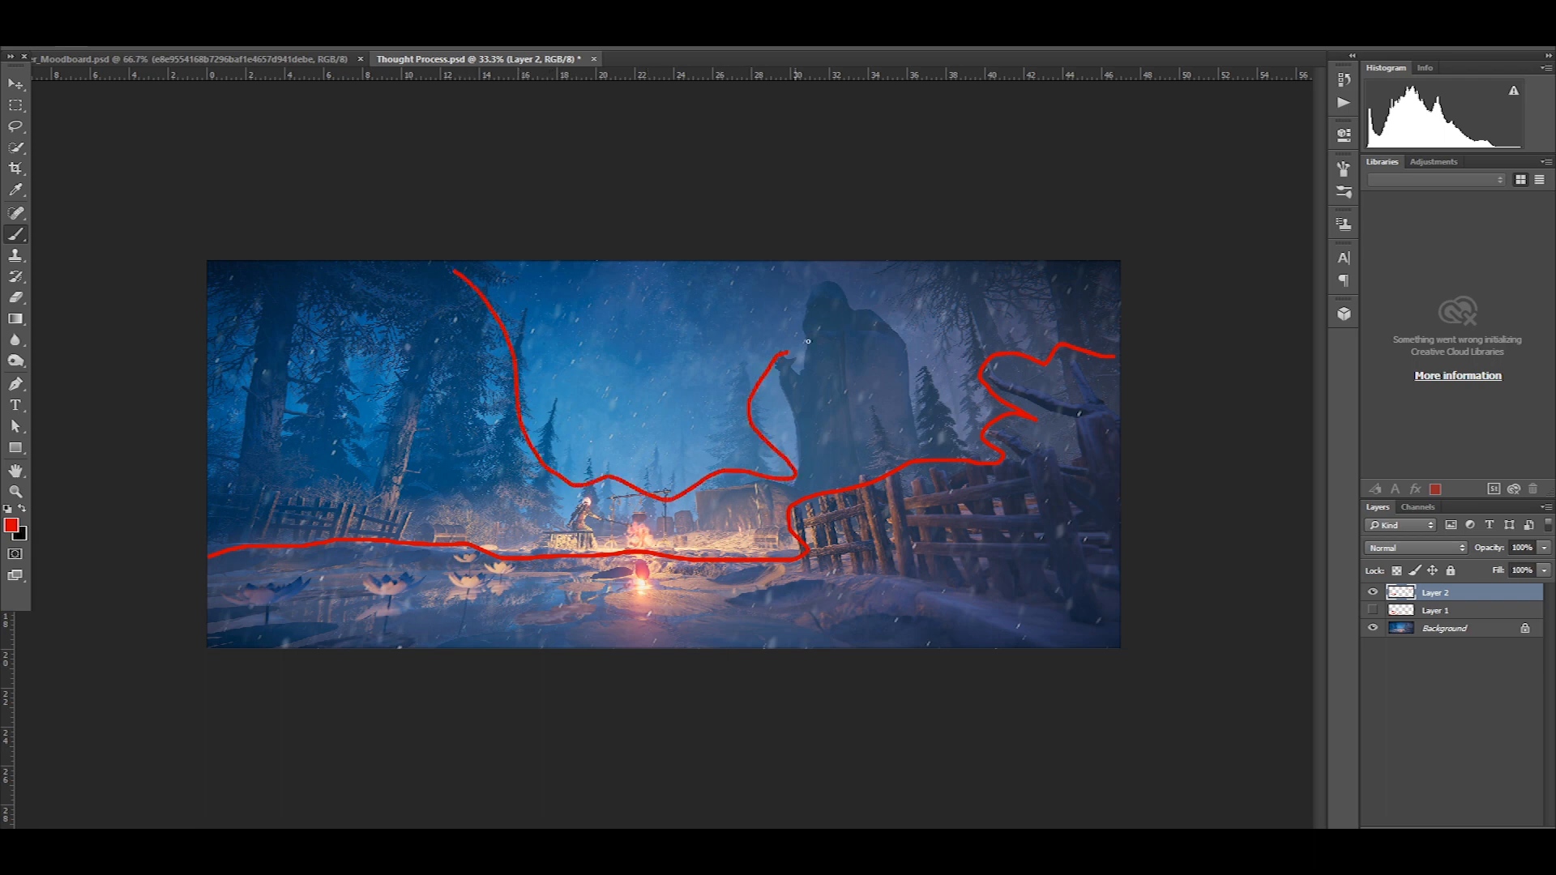
left_click_drag(893, 282, 1063, 262)
Circle the campfire area in red, trace a second inner outline around the open sky, and hide Layer 2
left_click_drag(600, 571, 636, 490)
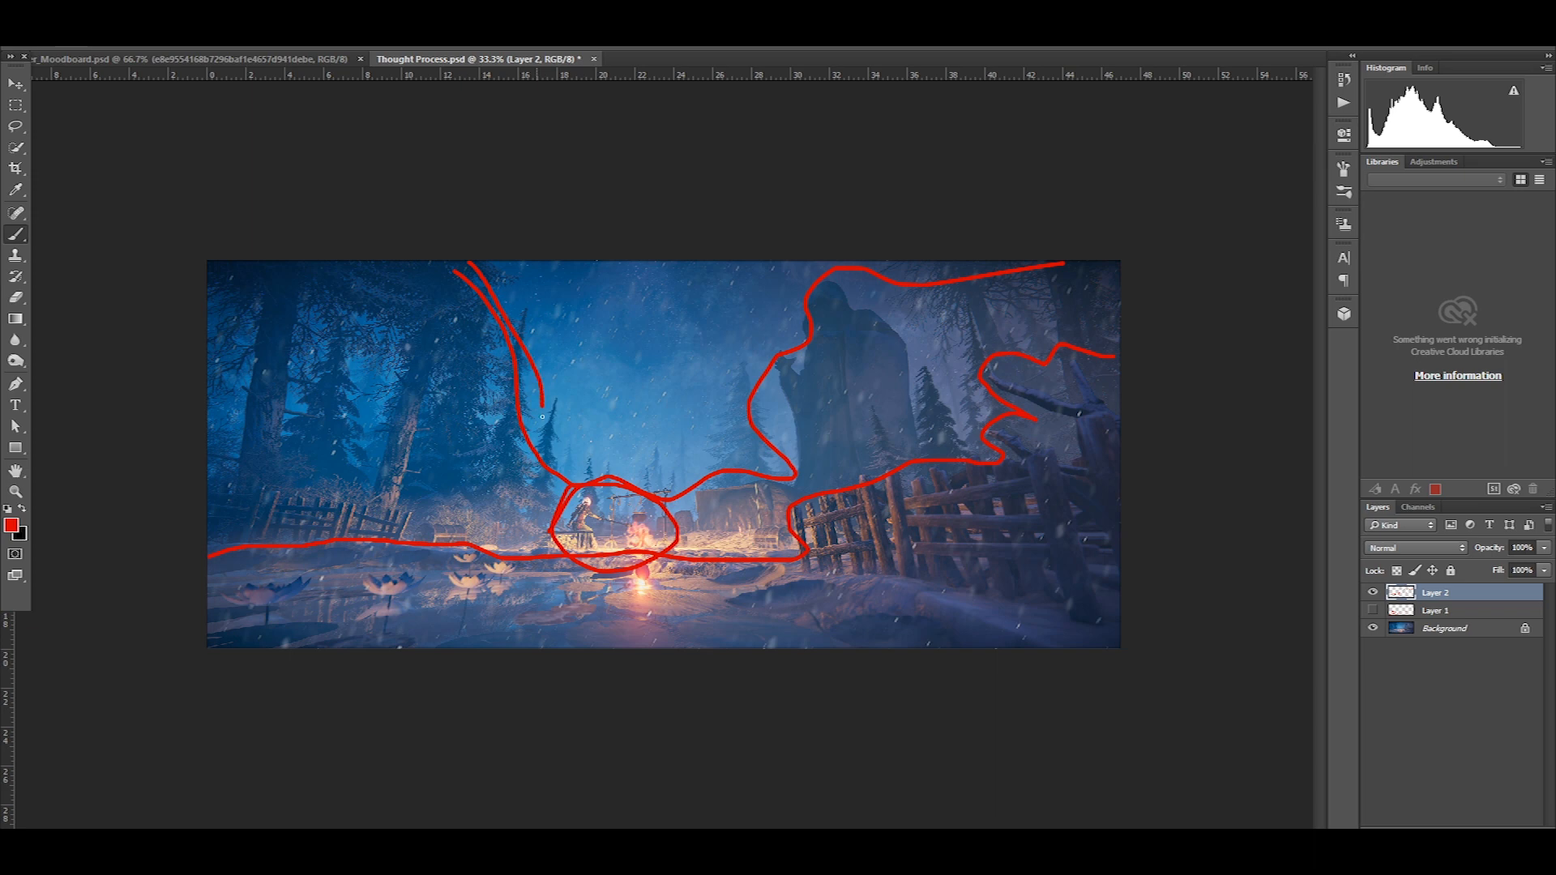
mouse_move(572, 456)
left_mouse_down()
mouse_move(689, 468)
mouse_move(789, 308)
left_mouse_up()
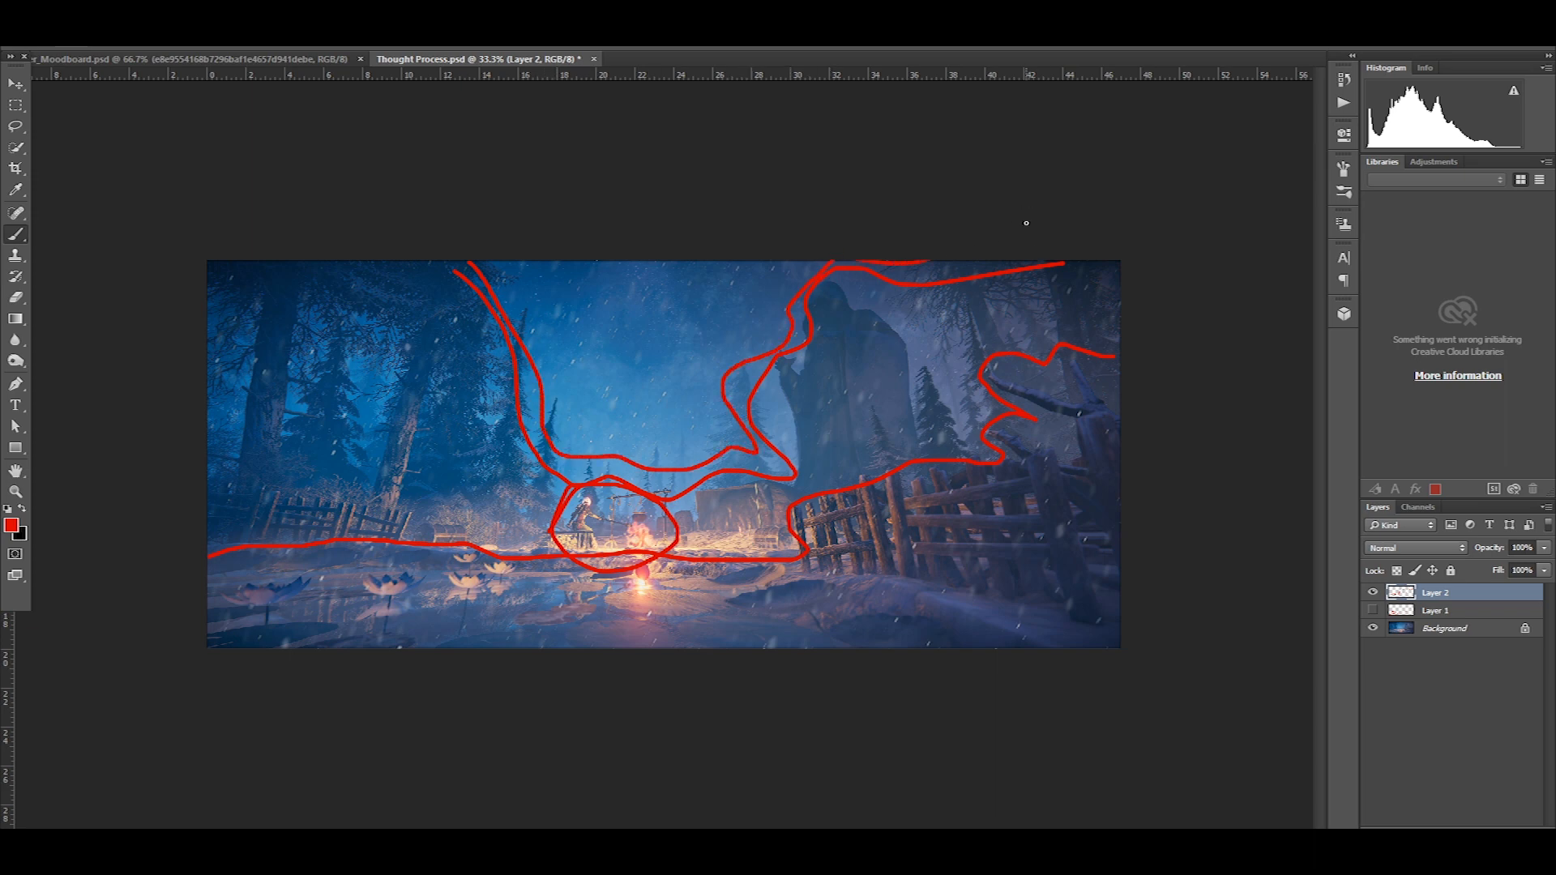
left_click(1372, 594)
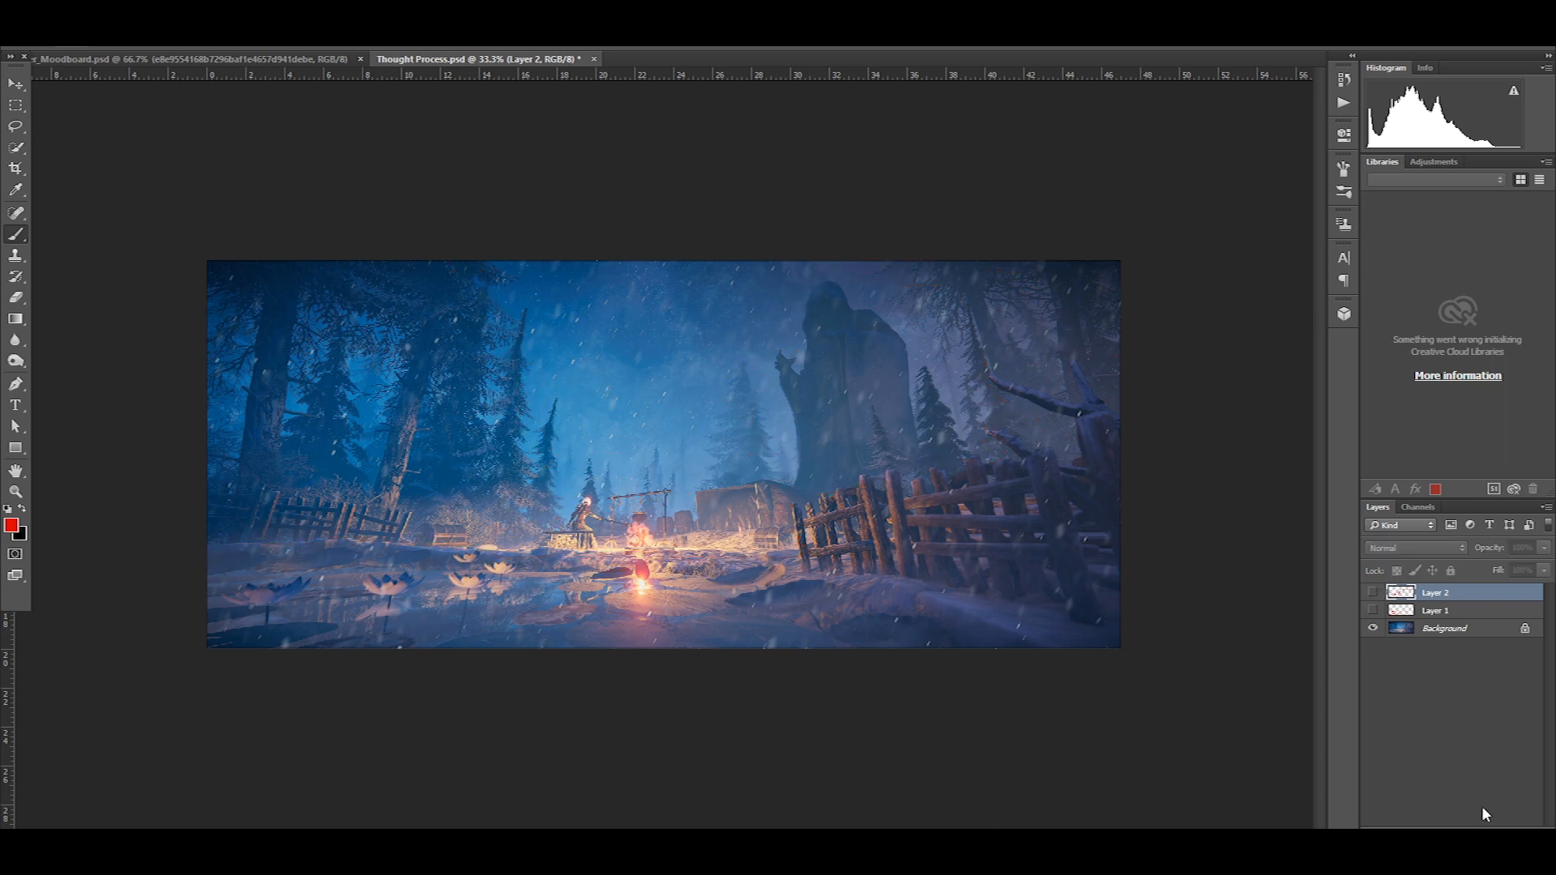
Add Layer 3 and mark the direction of the right fence's rails with short red strokes, undoing a stroke
key("ctrl+shift+alt+n")
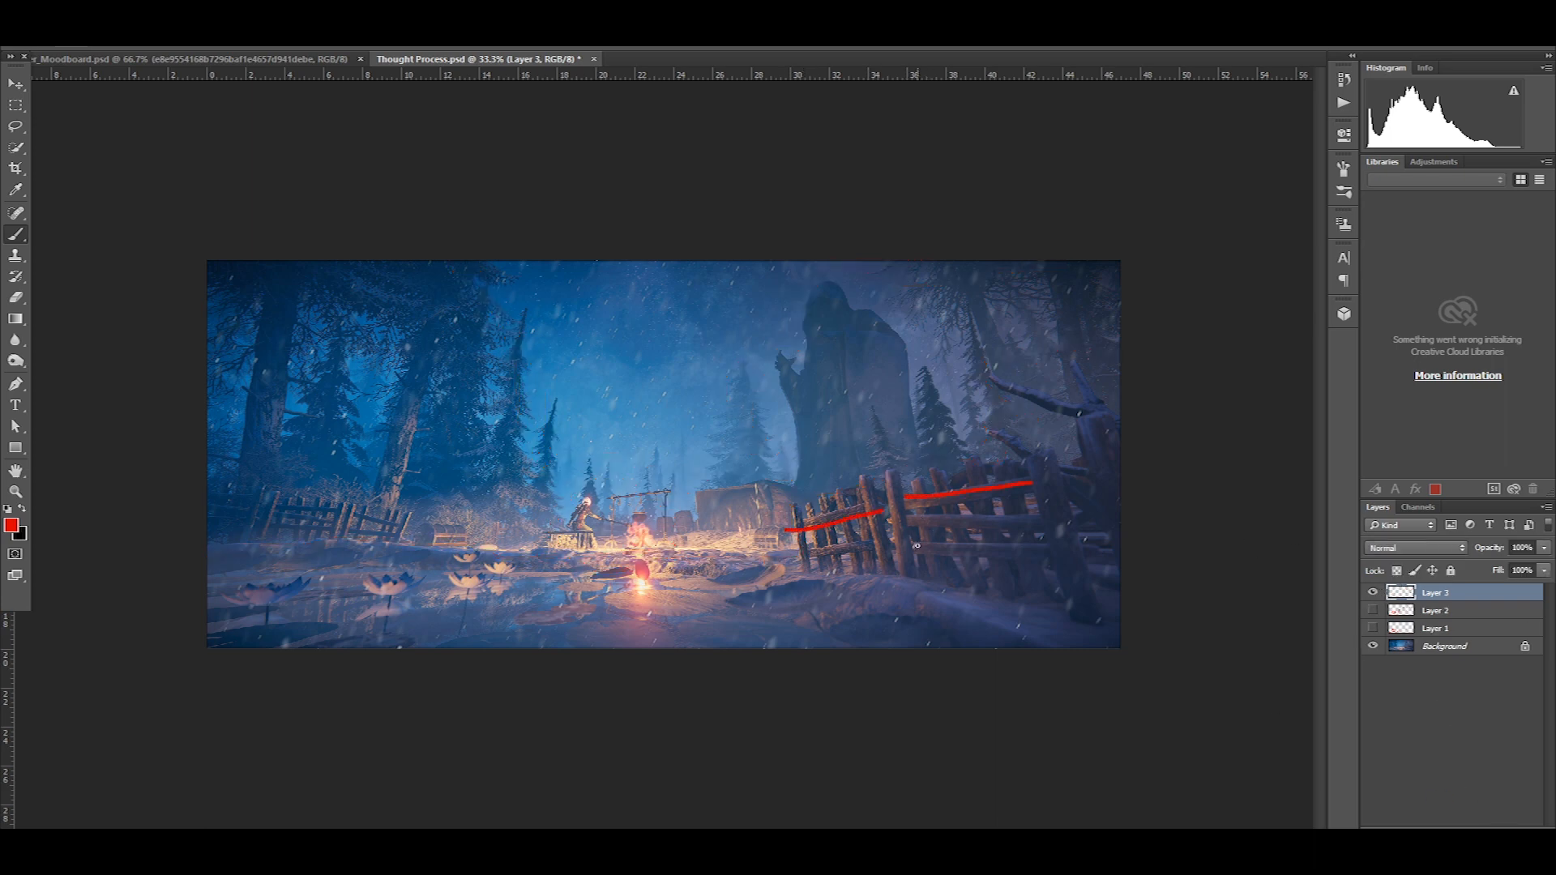
key("ctrl+z")
left_click_drag(528, 544, 483, 538)
Draw red arches over the right fence's sections and beside the seated figure on Layer 4, and hide that layer
mouse_move(777, 576)
left_mouse_down()
mouse_move(843, 518)
mouse_move(811, 568)
left_mouse_up()
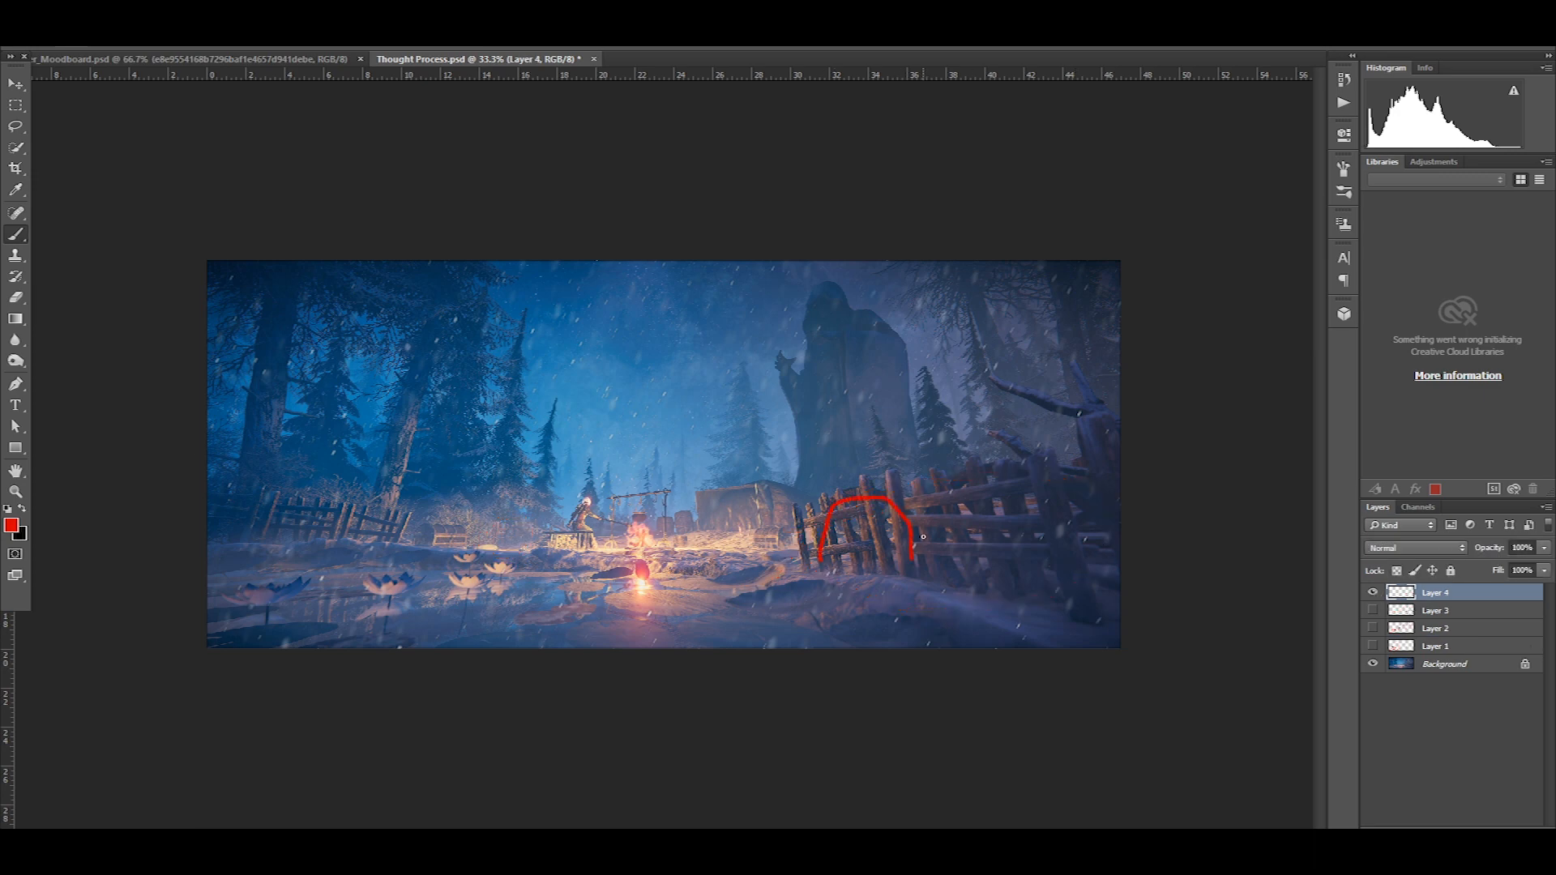
left_click_drag(1050, 482, 1122, 538)
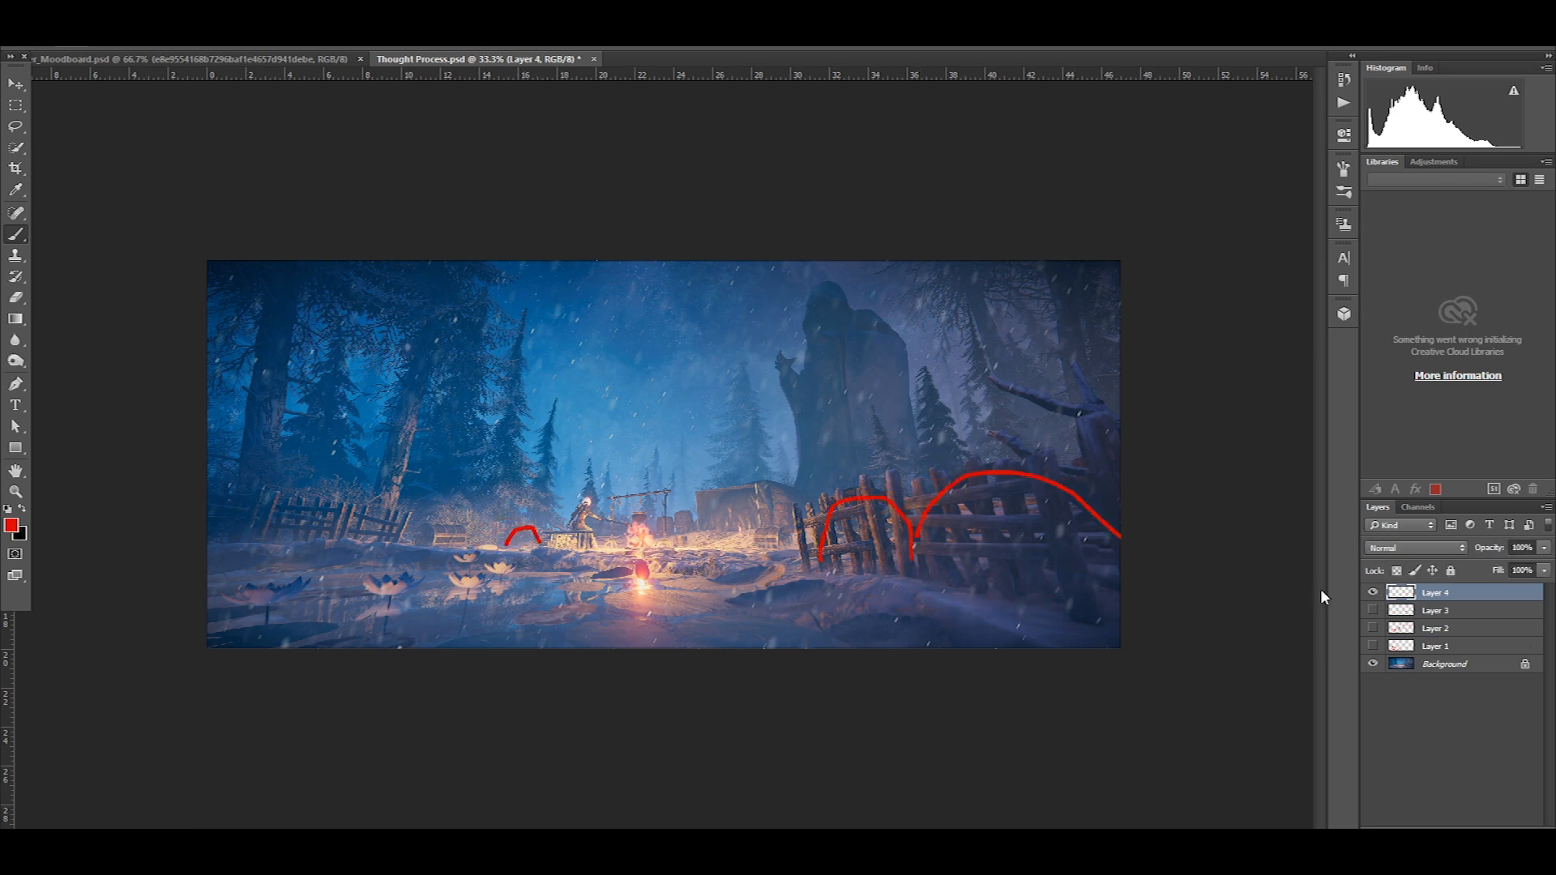
left_click(1372, 593)
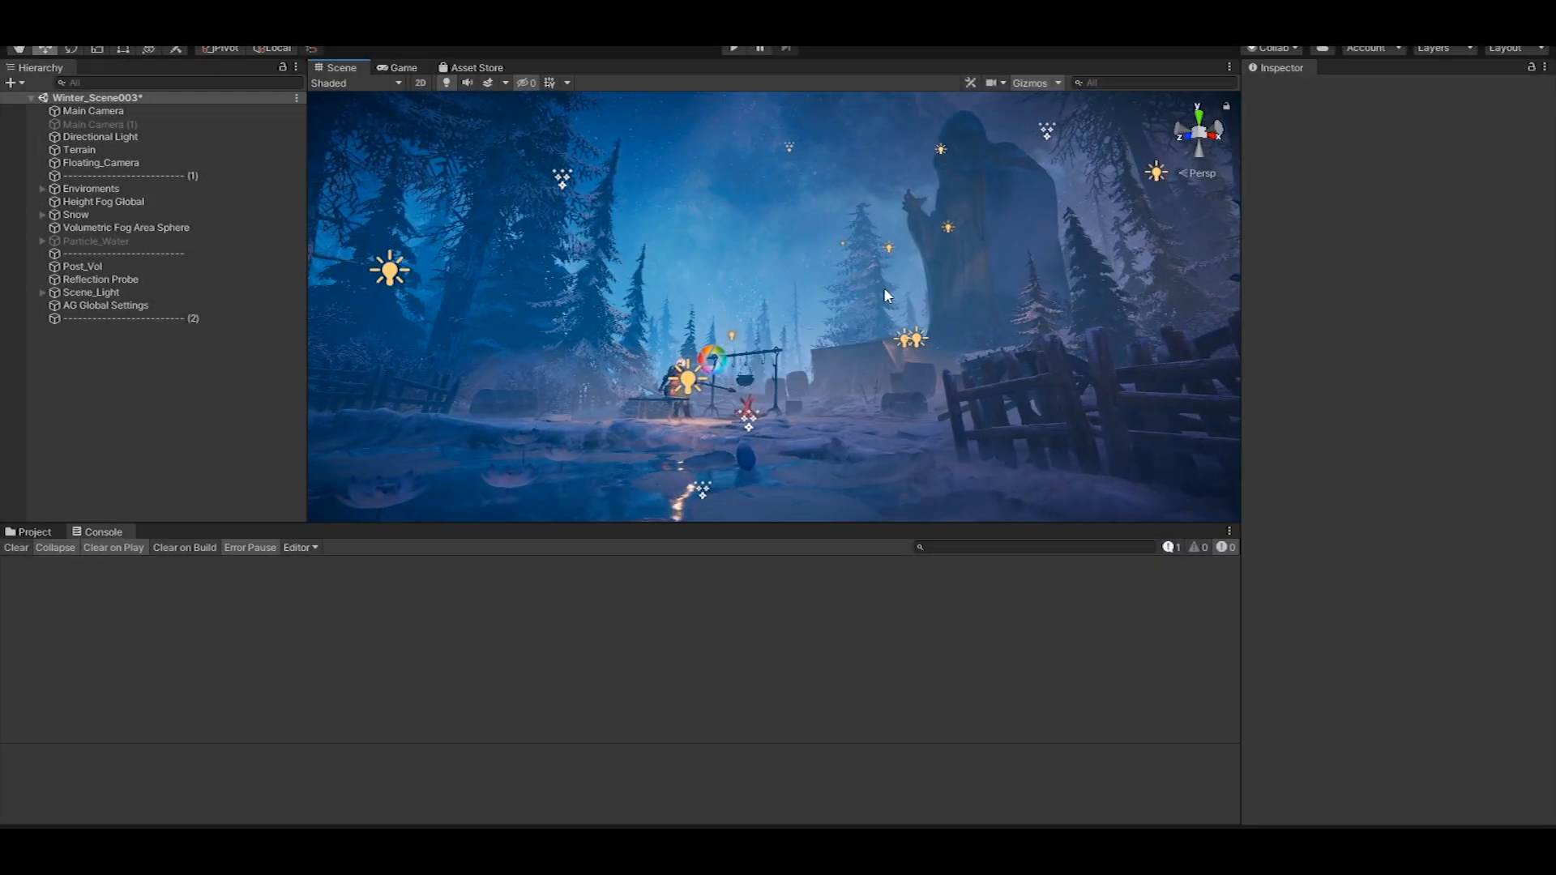
left_click_drag(883, 287, 847, 314, "alt")
right_click_drag(846, 314, 826, 279, "alt")
left_click_drag(826, 279, 952, 259, "alt")
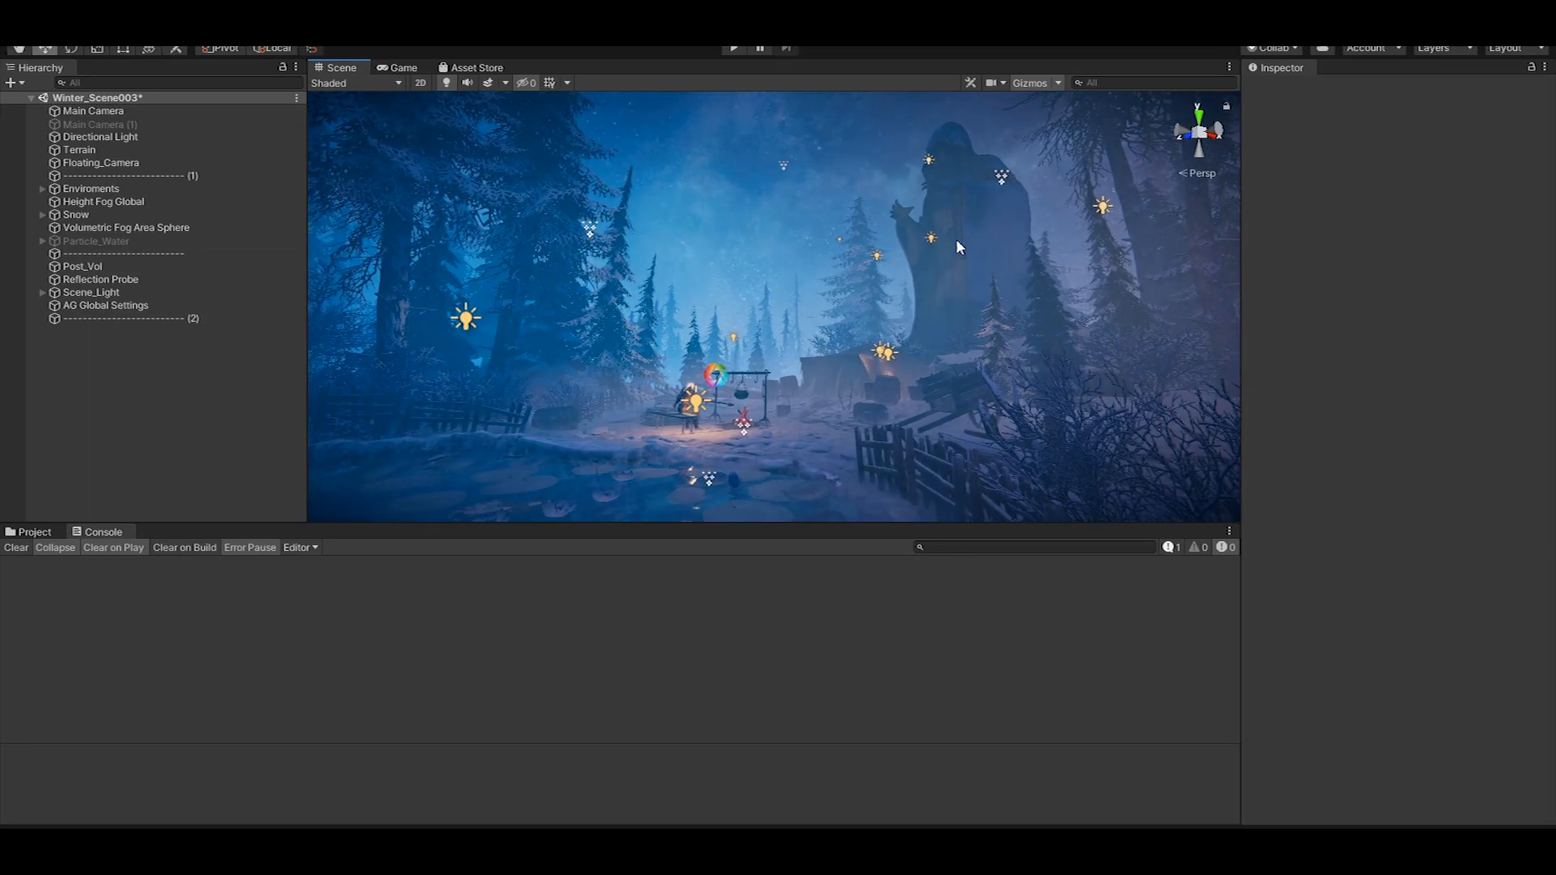
Open the Lighting settings window in Unity and dock it beside the Inspector
left_click(466, 320)
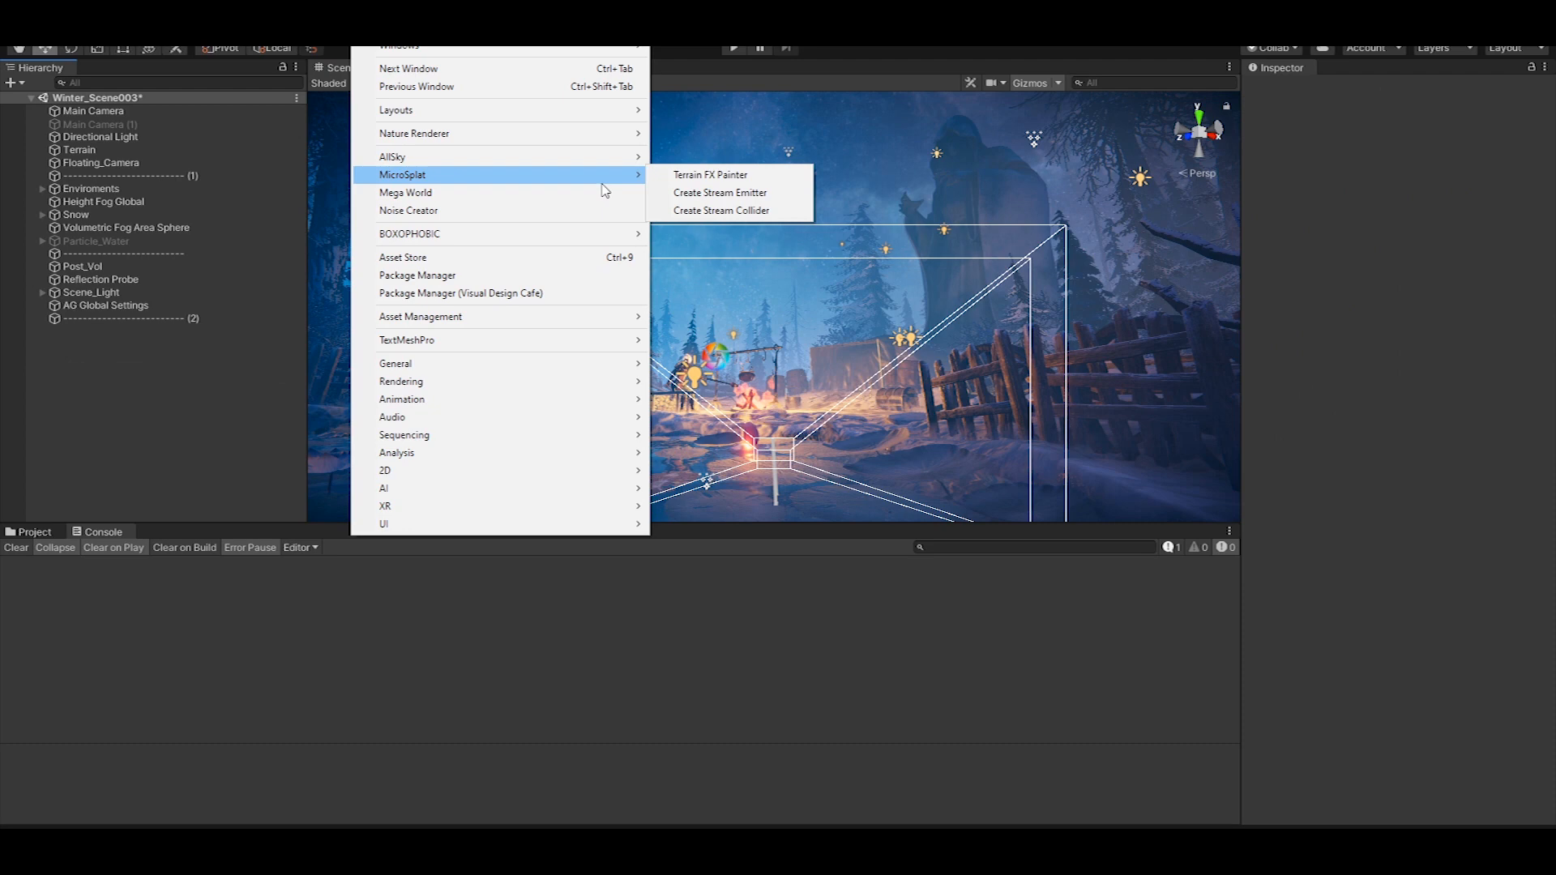
left_click(709, 381)
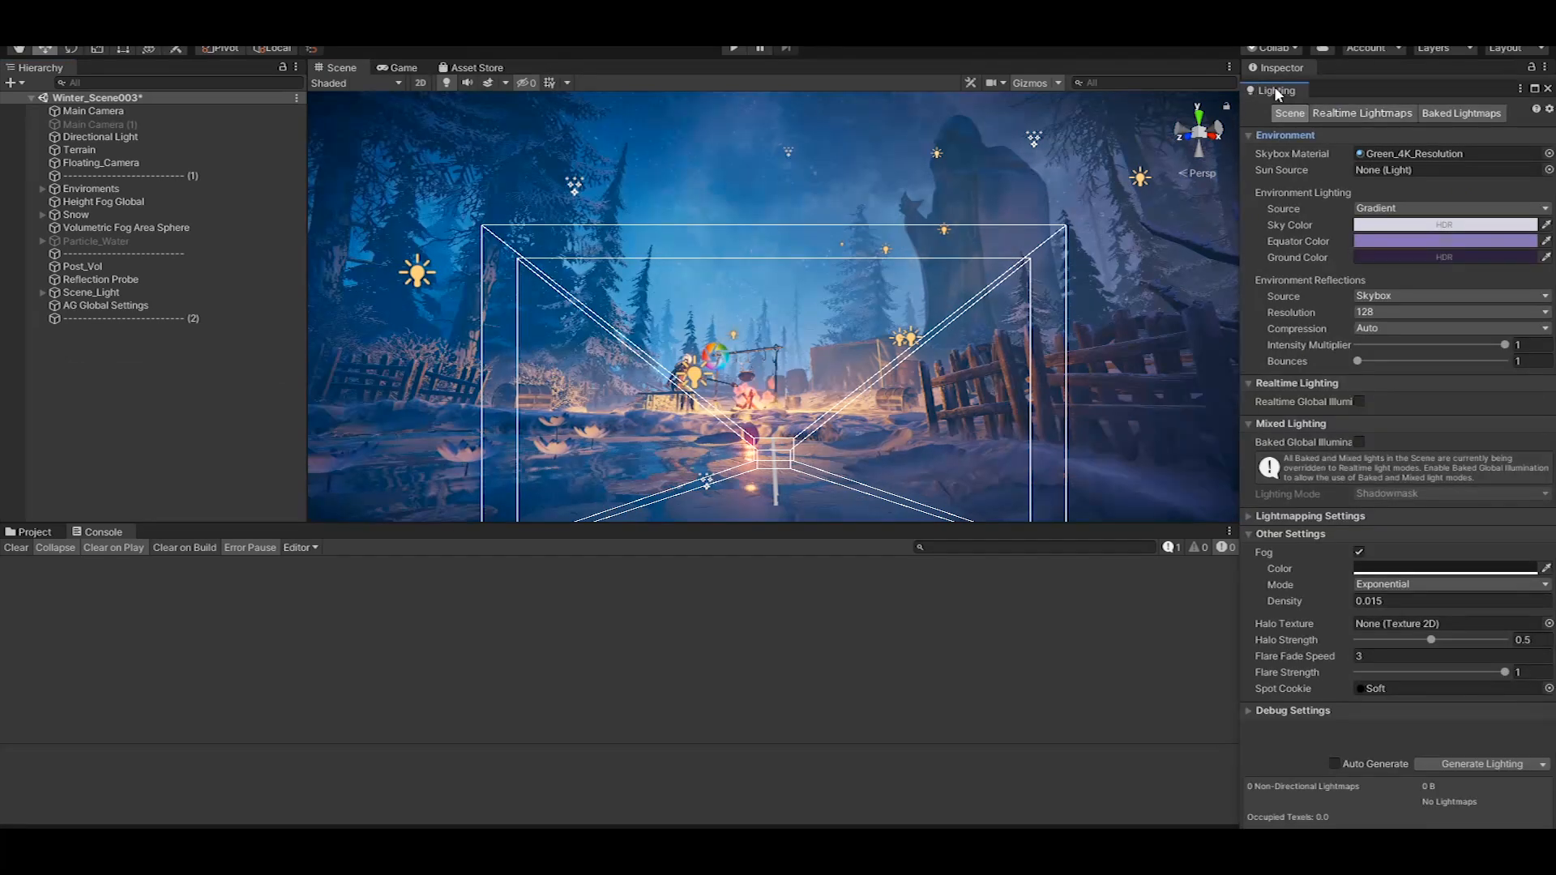
left_click_drag(1274, 88, 1338, 68)
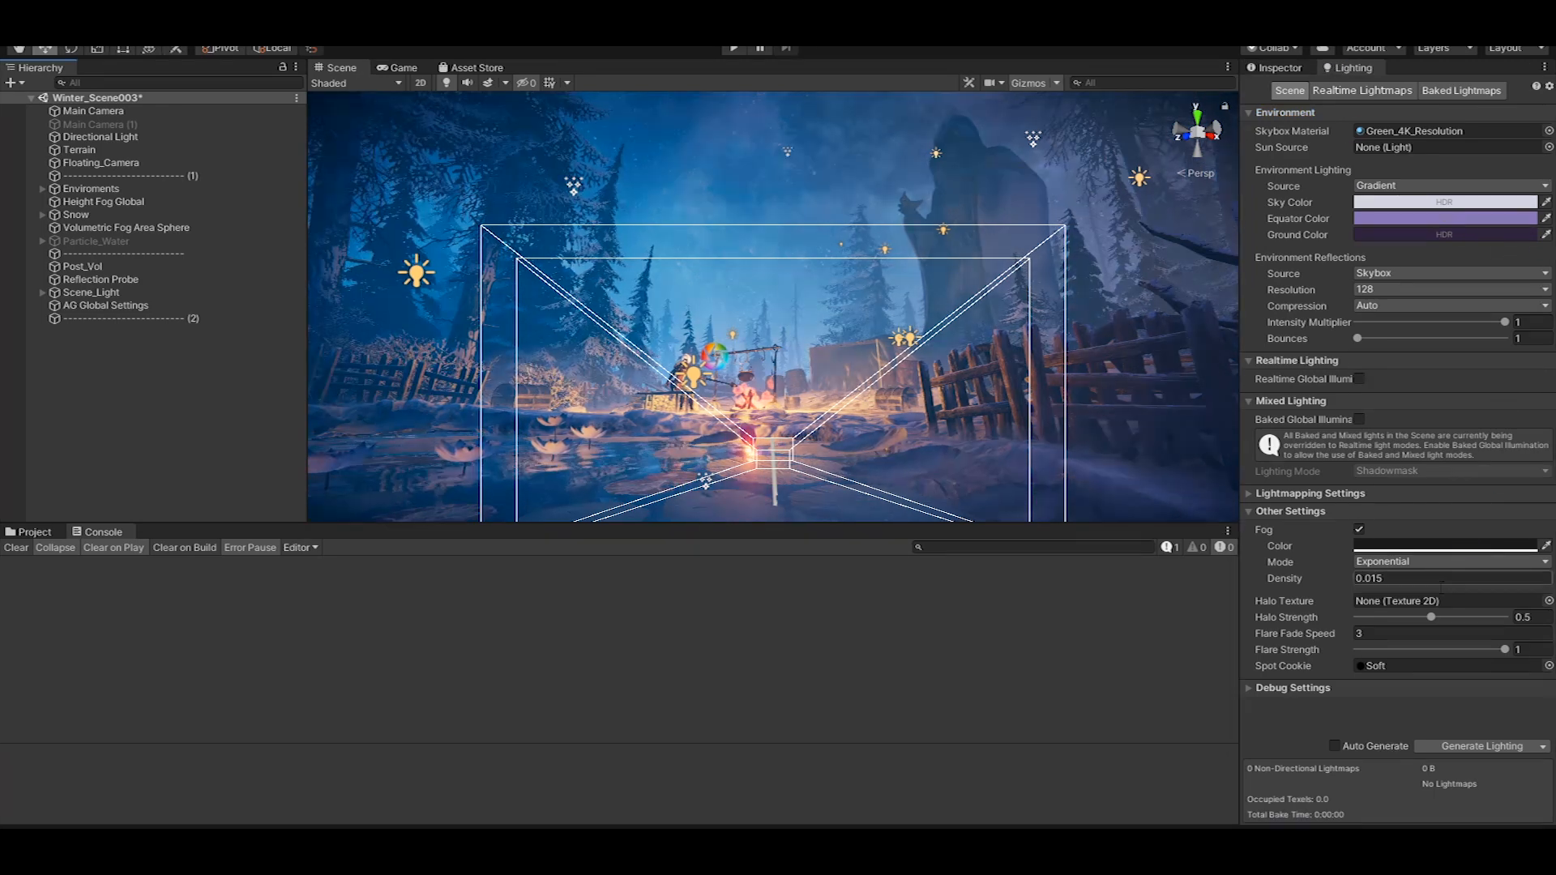
Examine the component settings of the Directional Light and the Terrain
left_click(112, 136)
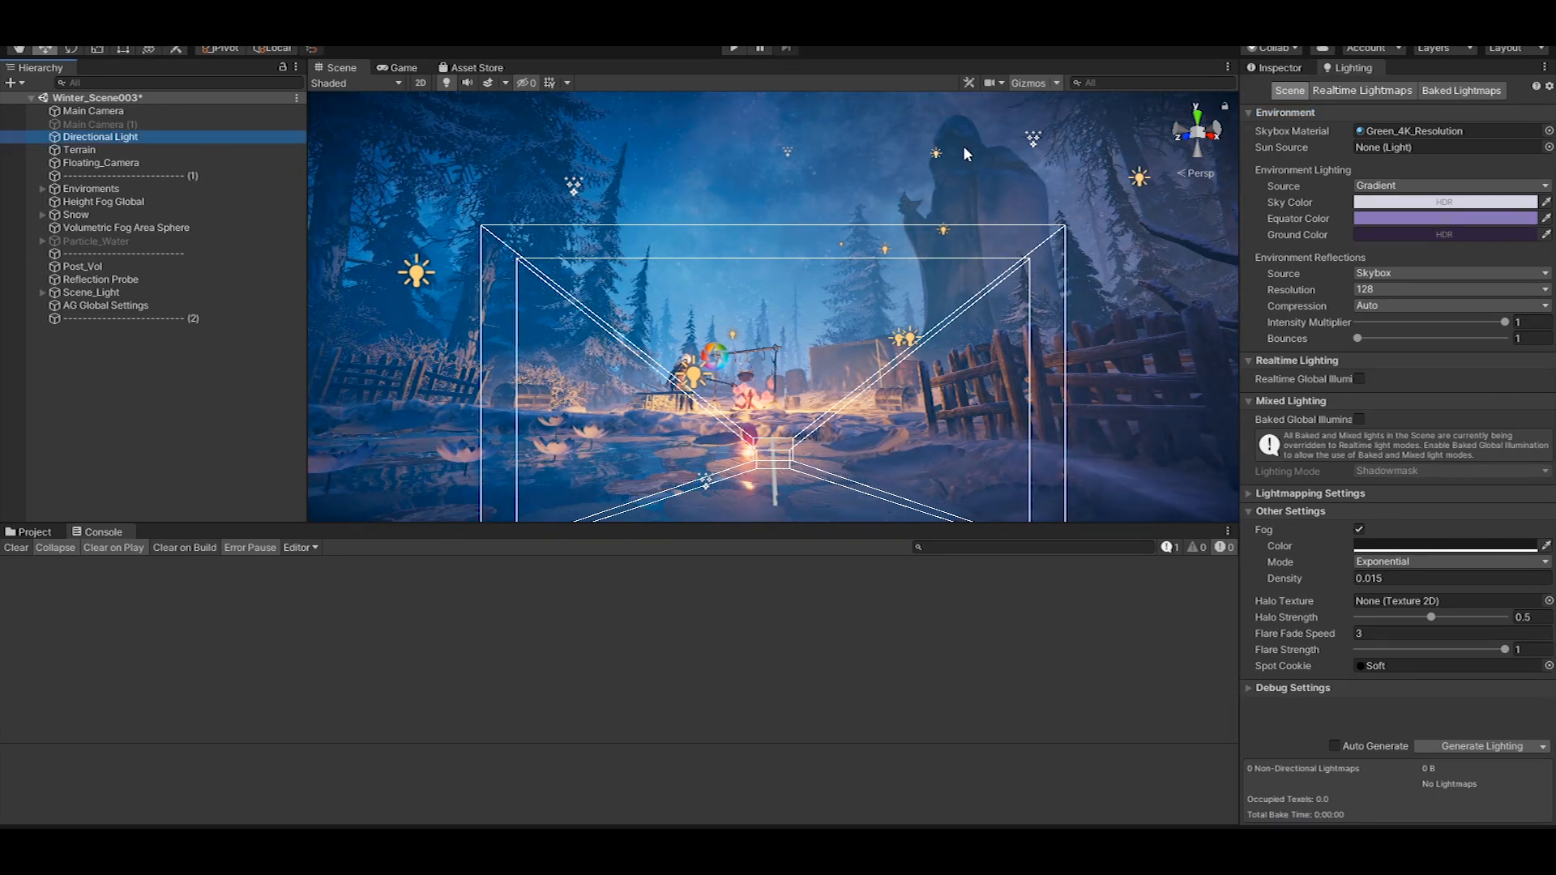
left_click(1276, 67)
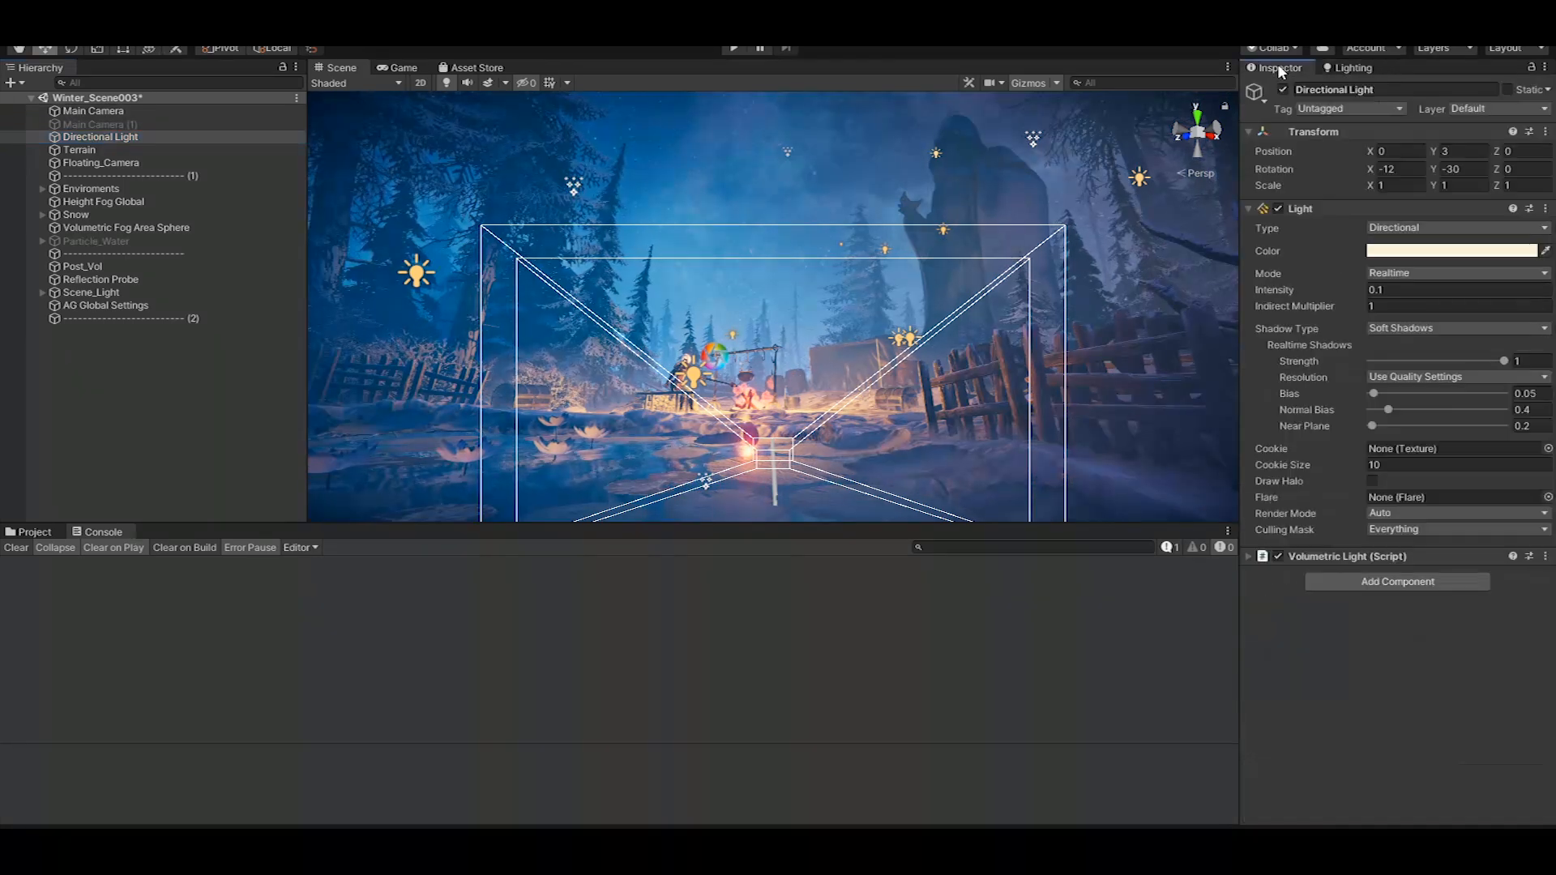
left_click(118, 361)
left_click(100, 136)
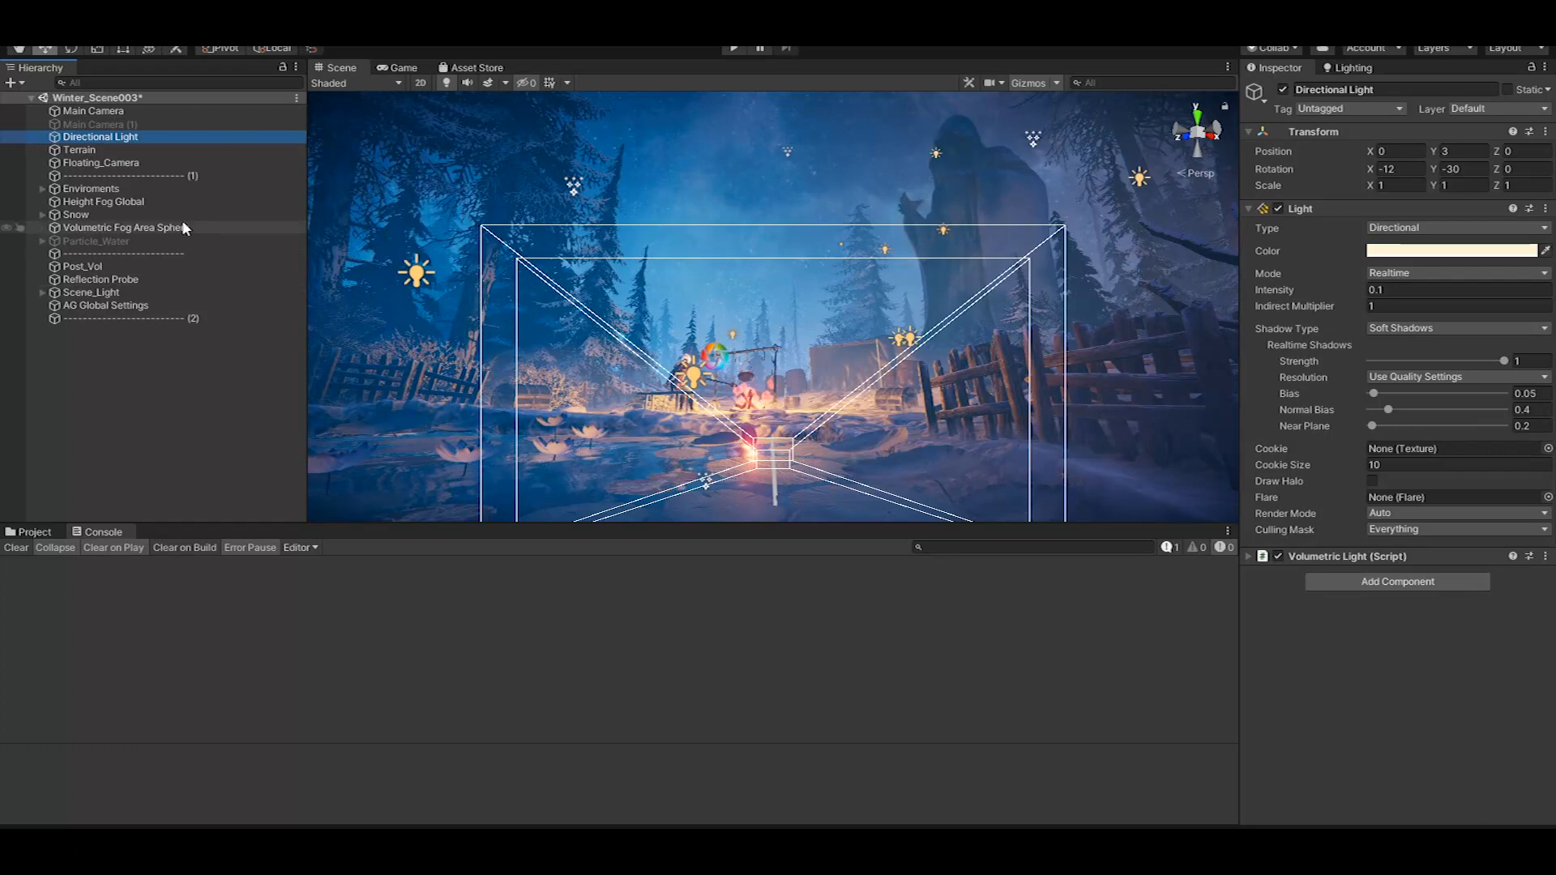
left_click(81, 150)
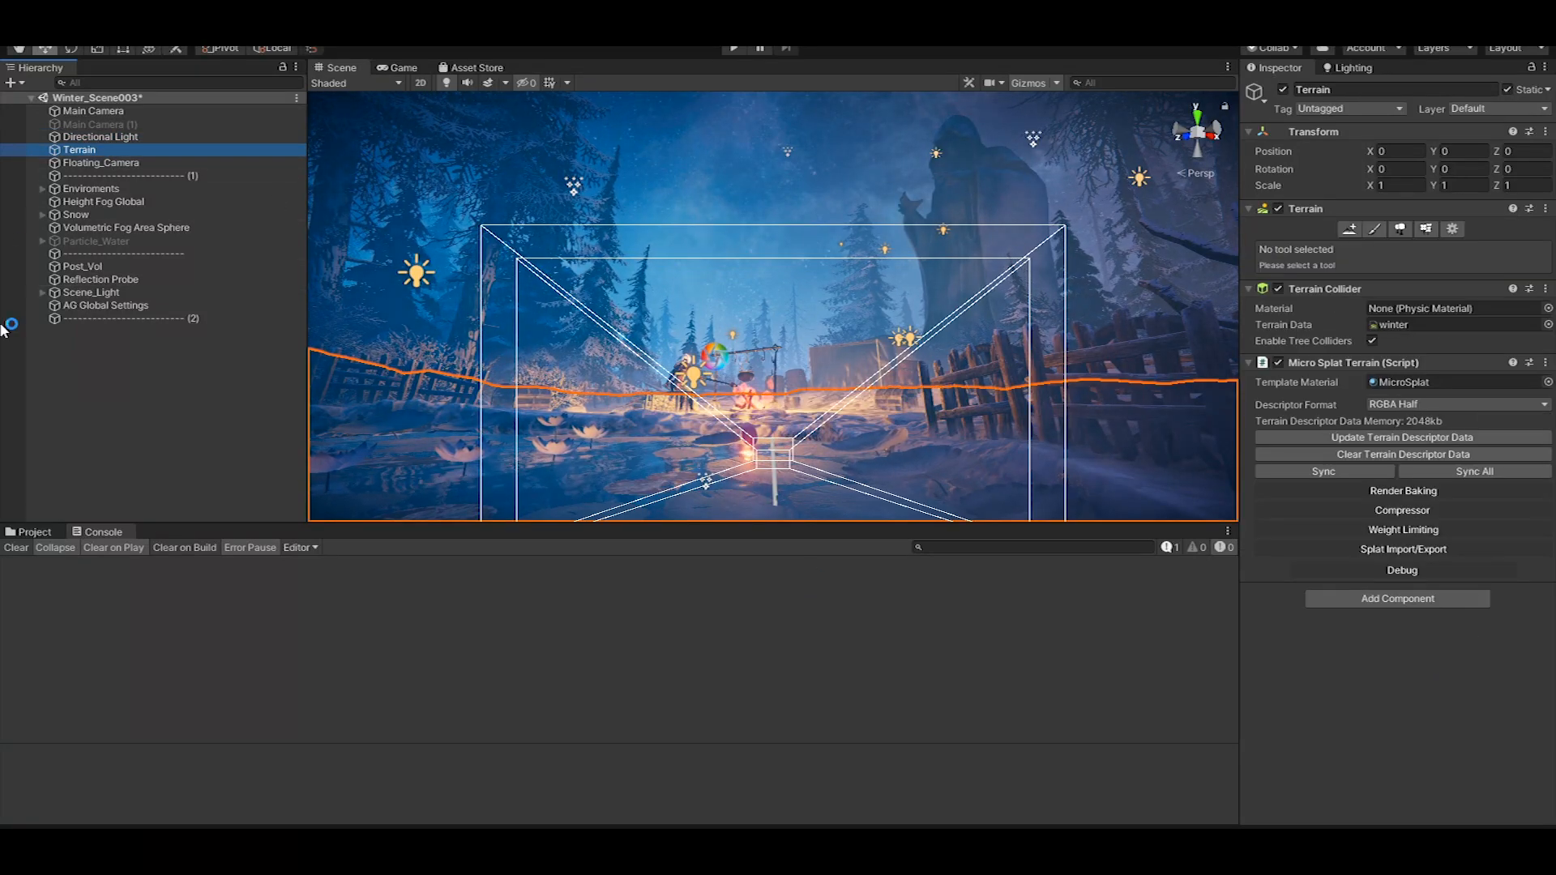
Examine the Height Fog Global object's fog, skybox, directional and noise settings, with its Mesh Renderer section collapsed
left_click(109, 203)
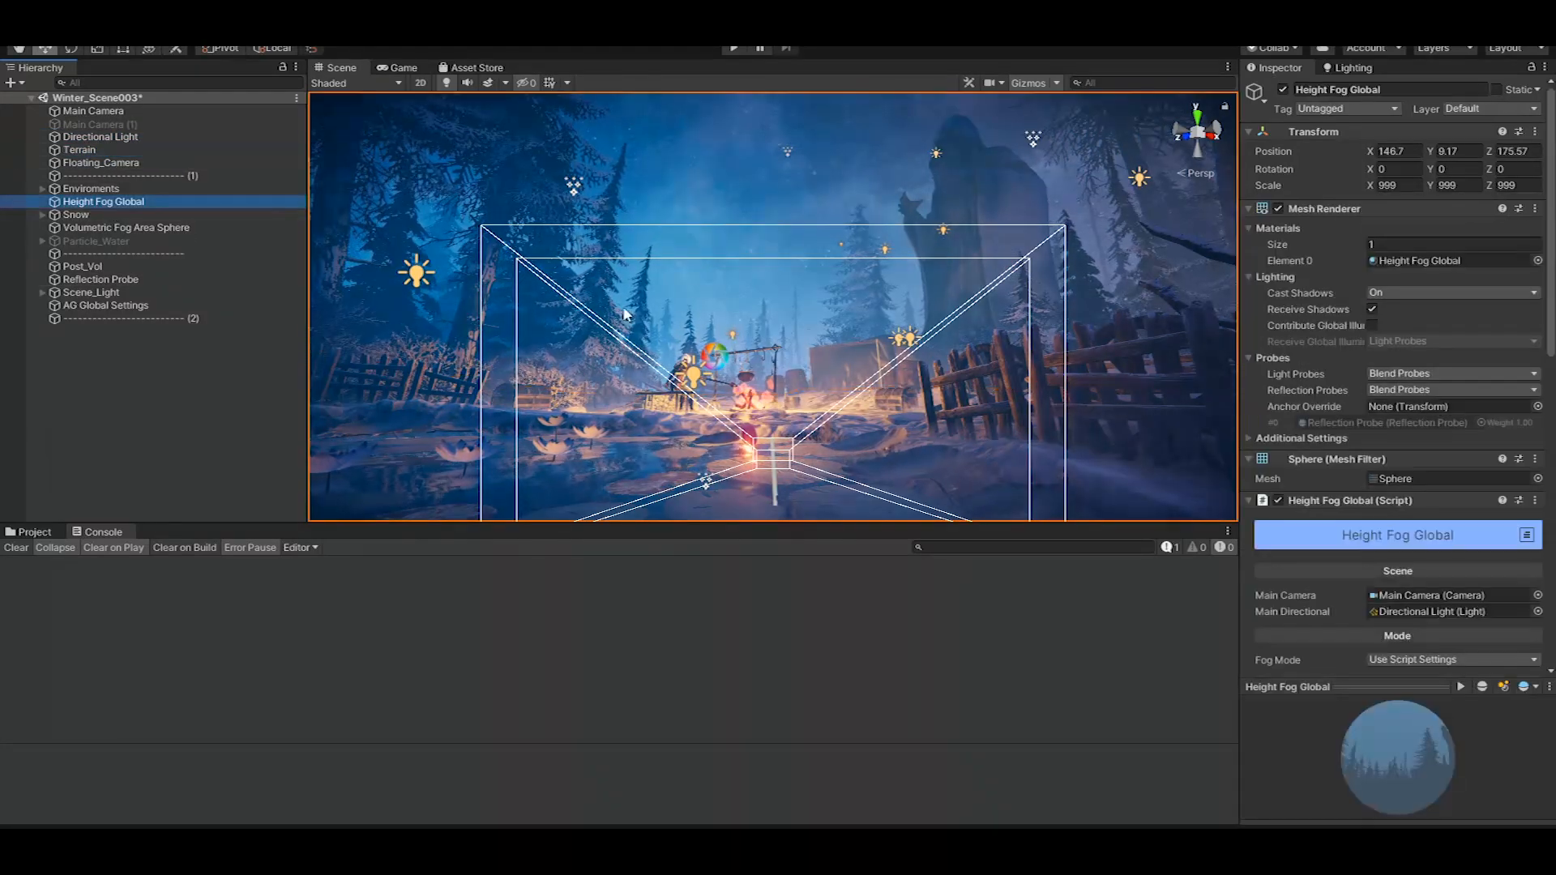
left_click(1324, 208)
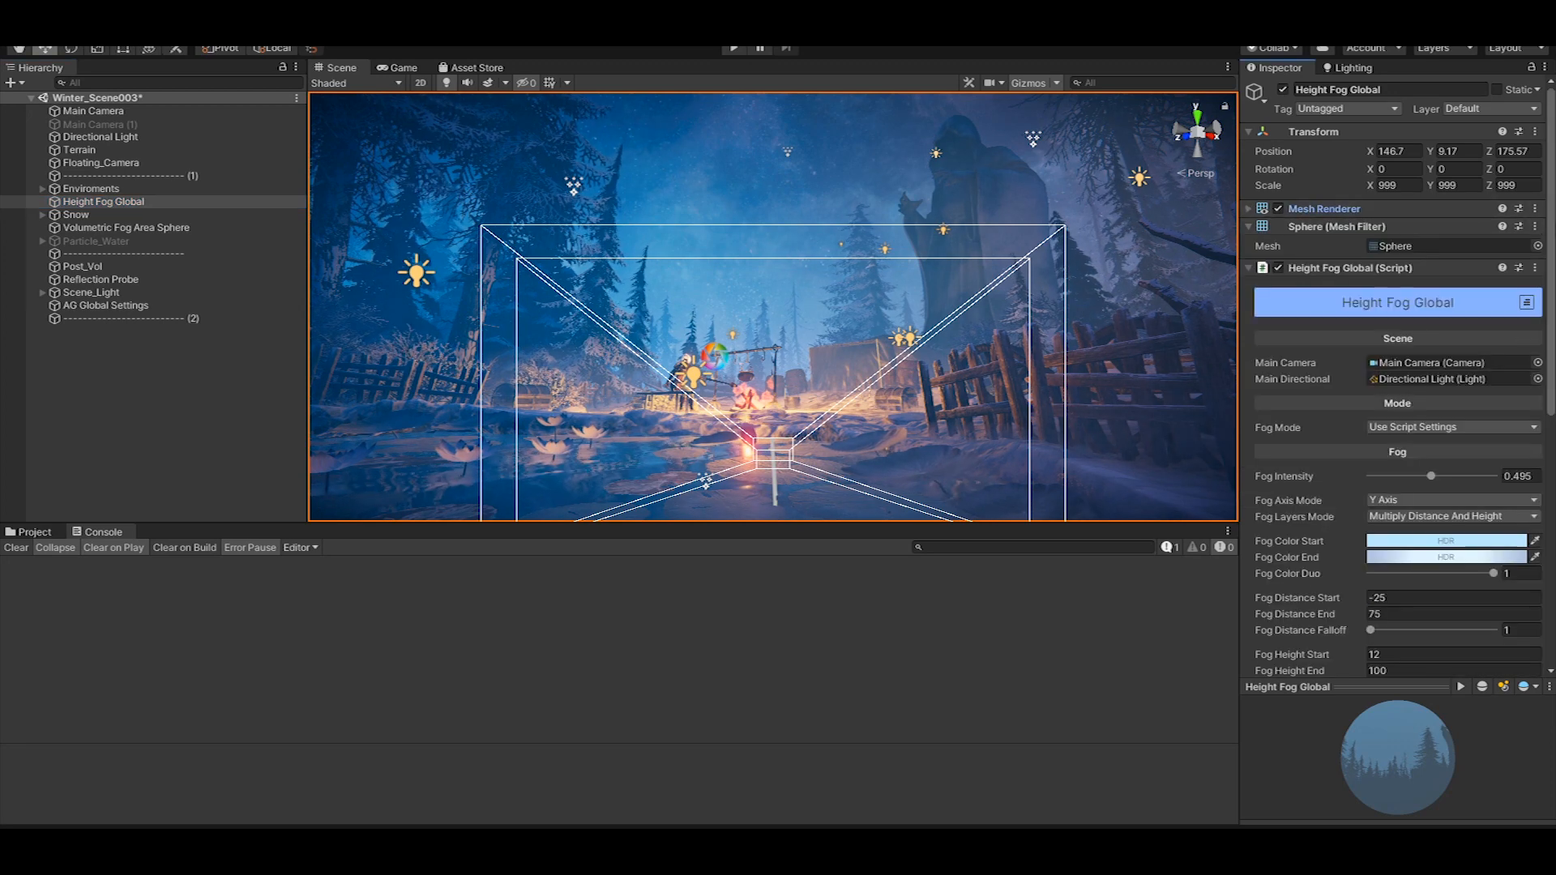
scroll(1329, 212, "down", 2)
scroll(1398, 381, "down", 6)
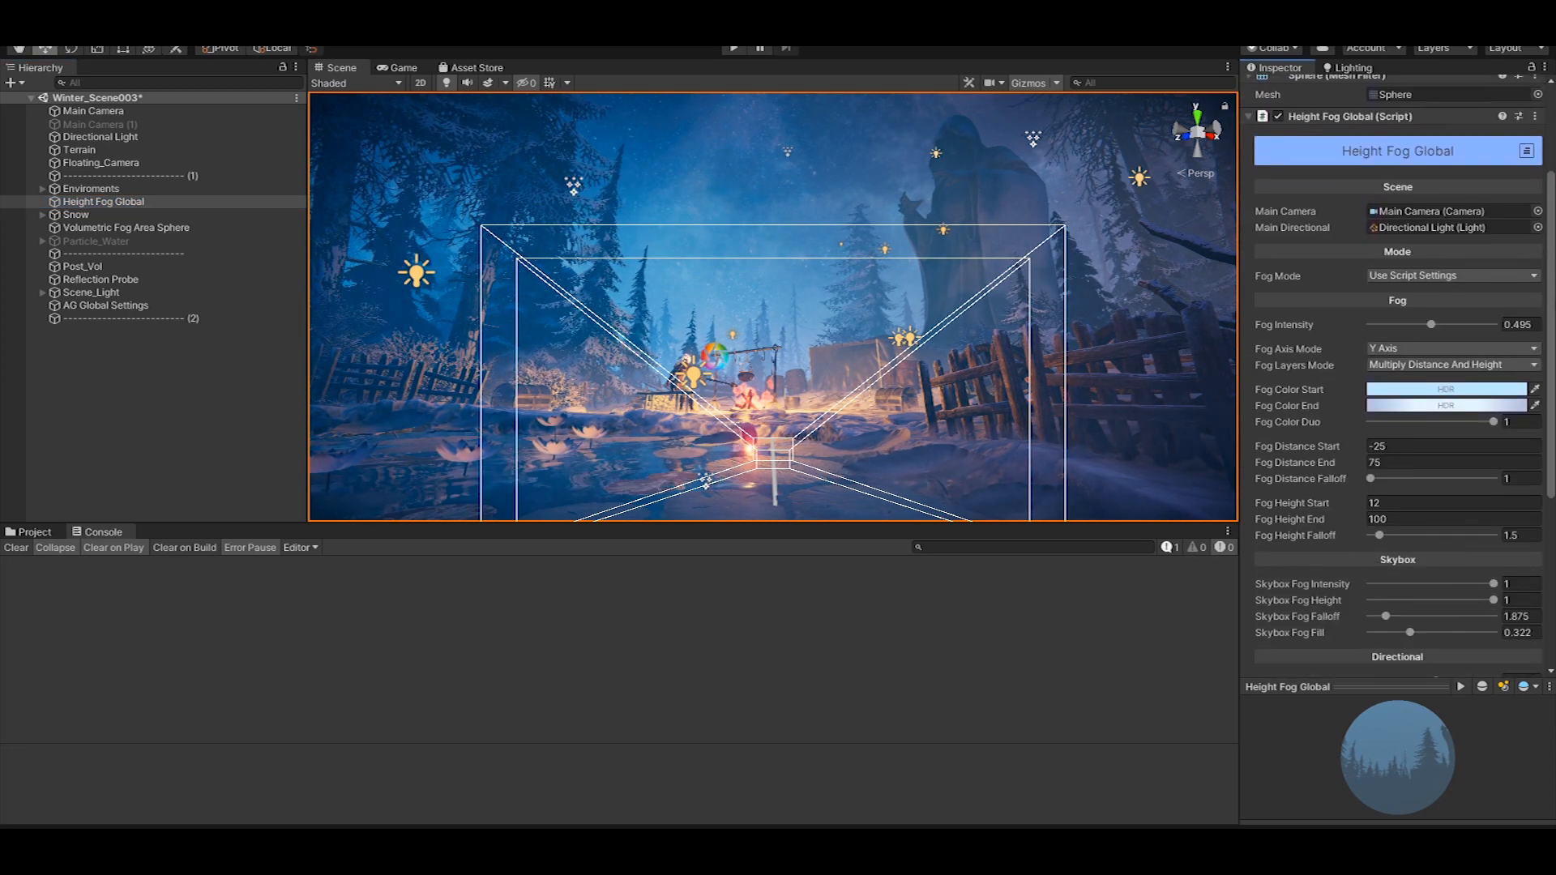
scroll(1398, 381, "down", 3)
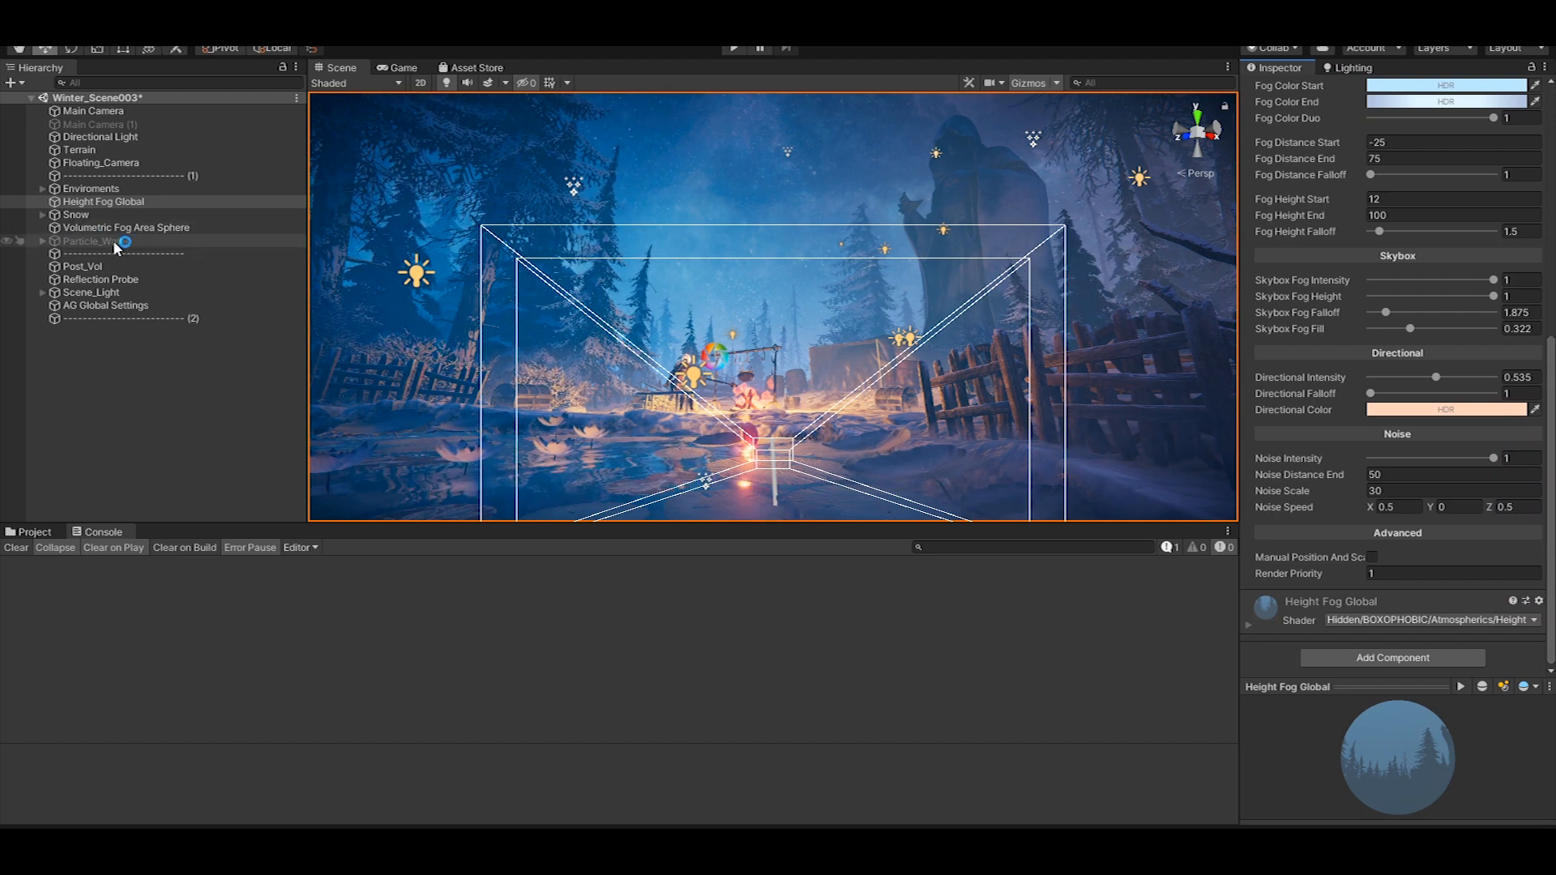
Examine Post_Vol's post-processing overrides, from Ambient Occlusion, Bloom and Color Grading to Vignette and Depth Of Field
left_click(139, 266)
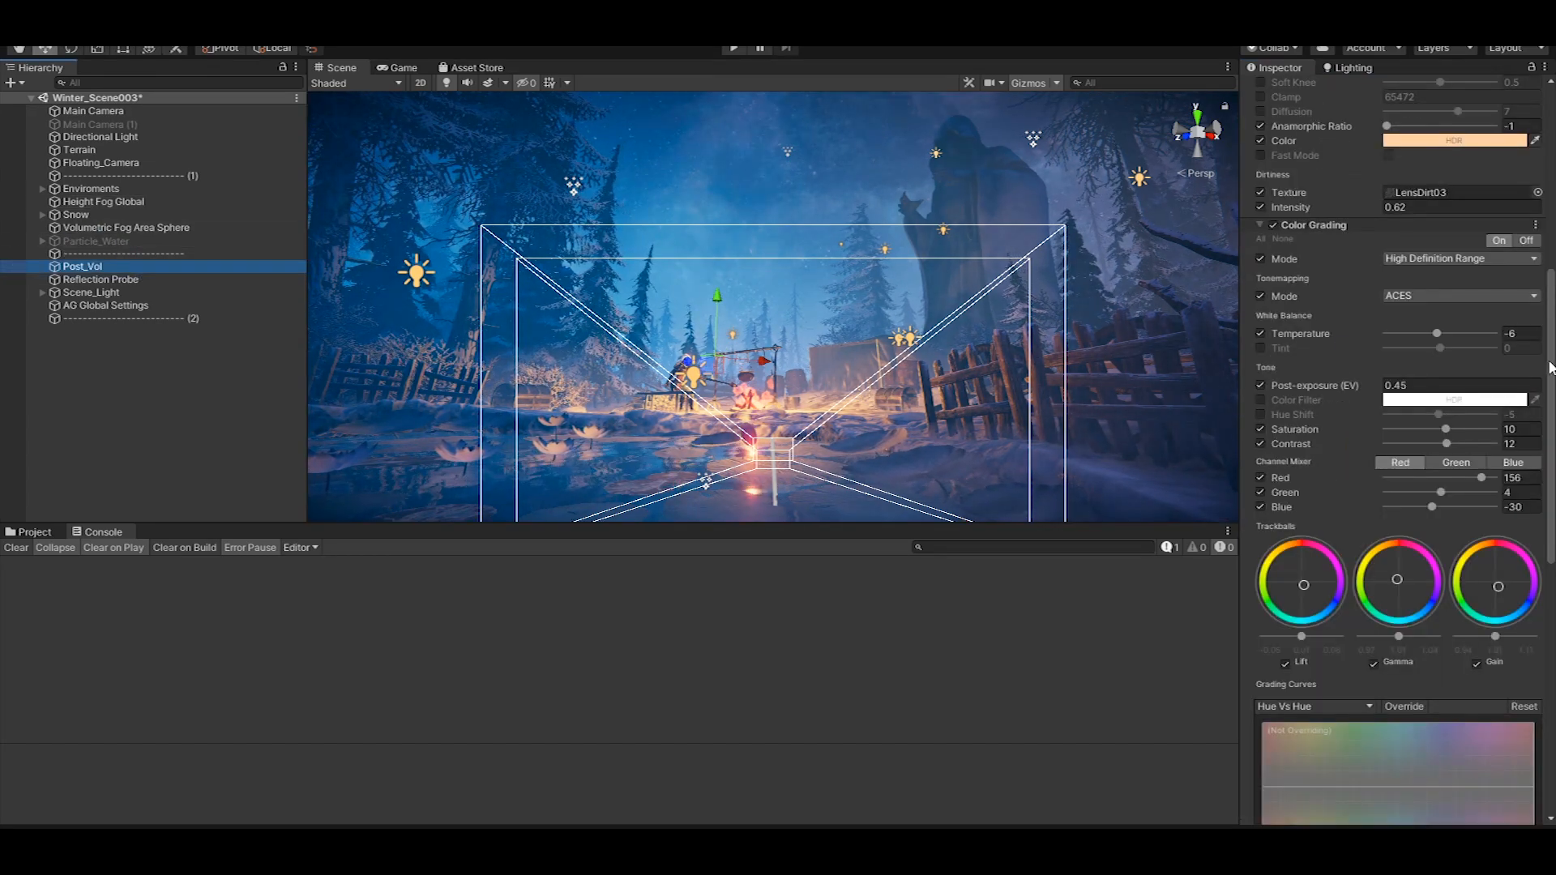
scroll(1397, 446, "up", 5)
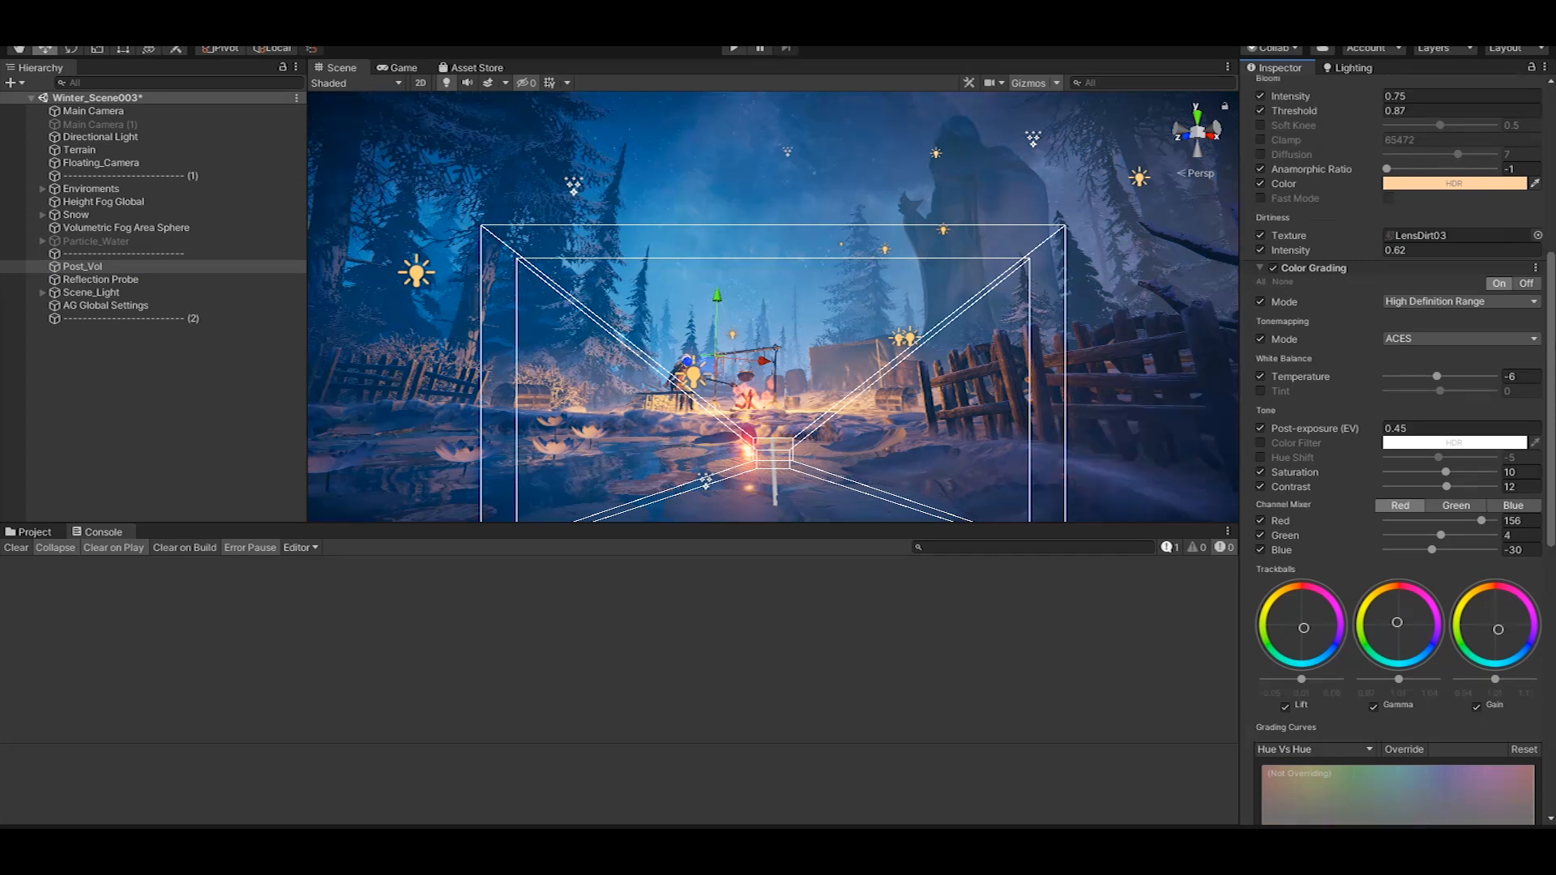
scroll(1394, 446, "up", 2)
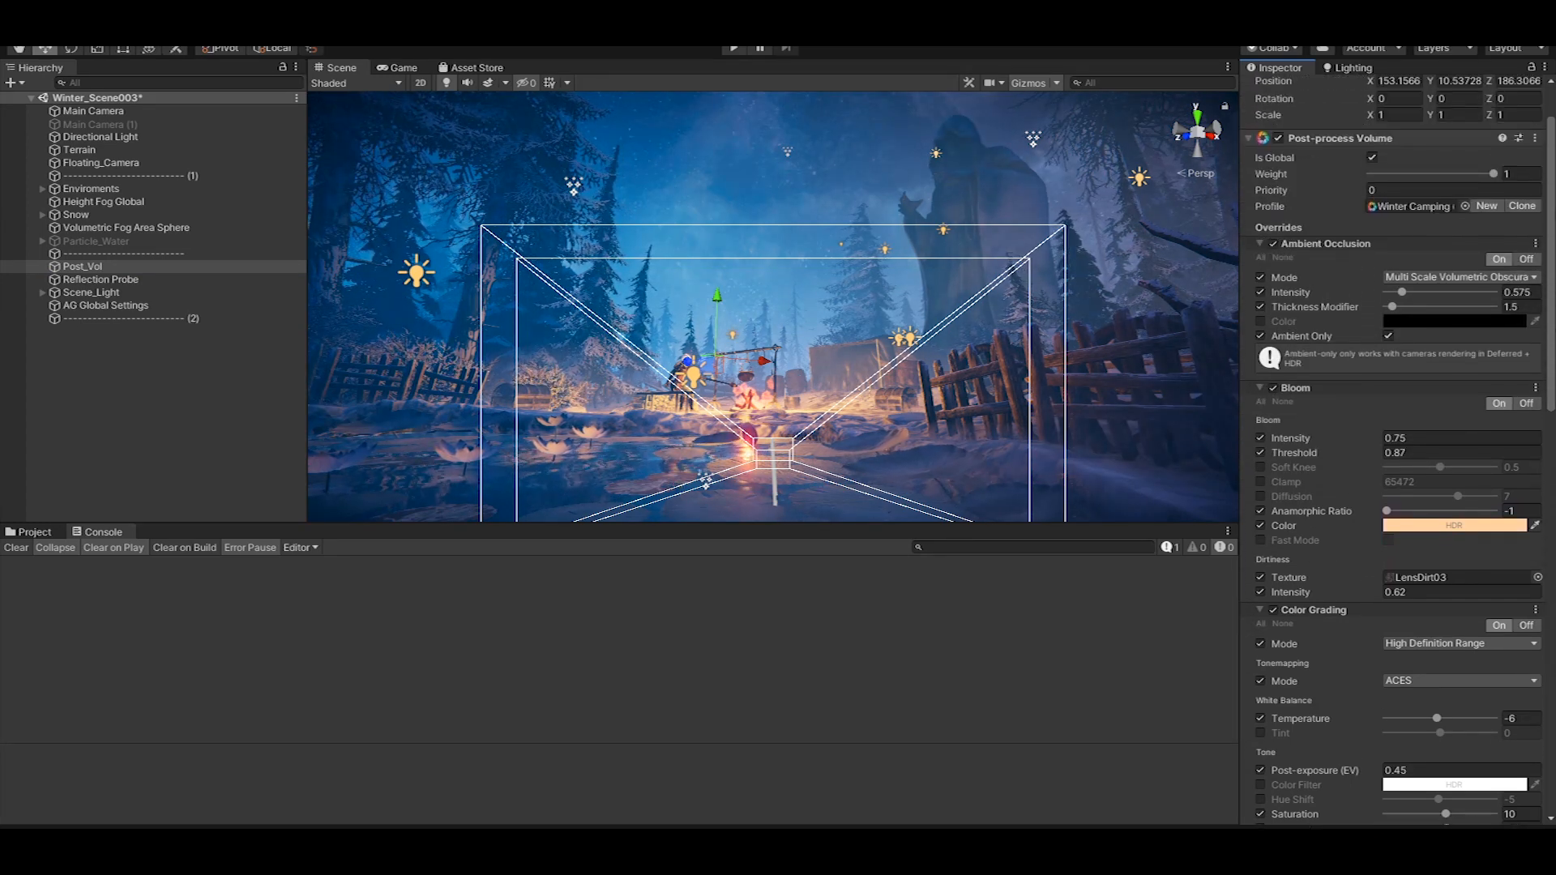
scroll(1394, 446, "down", 10)
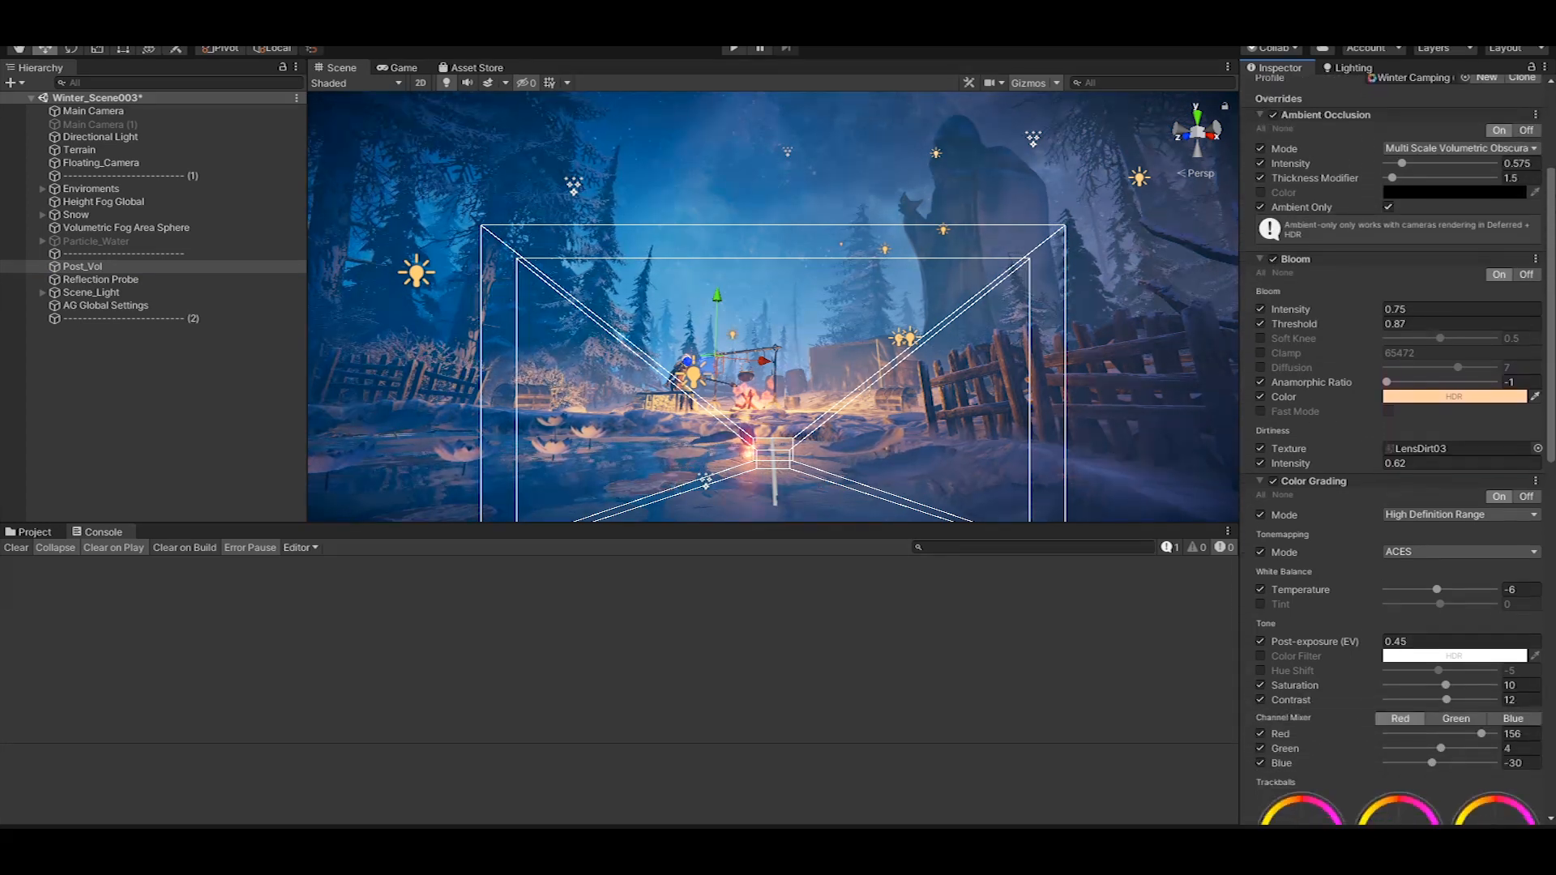
scroll(1393, 446, "down", 5)
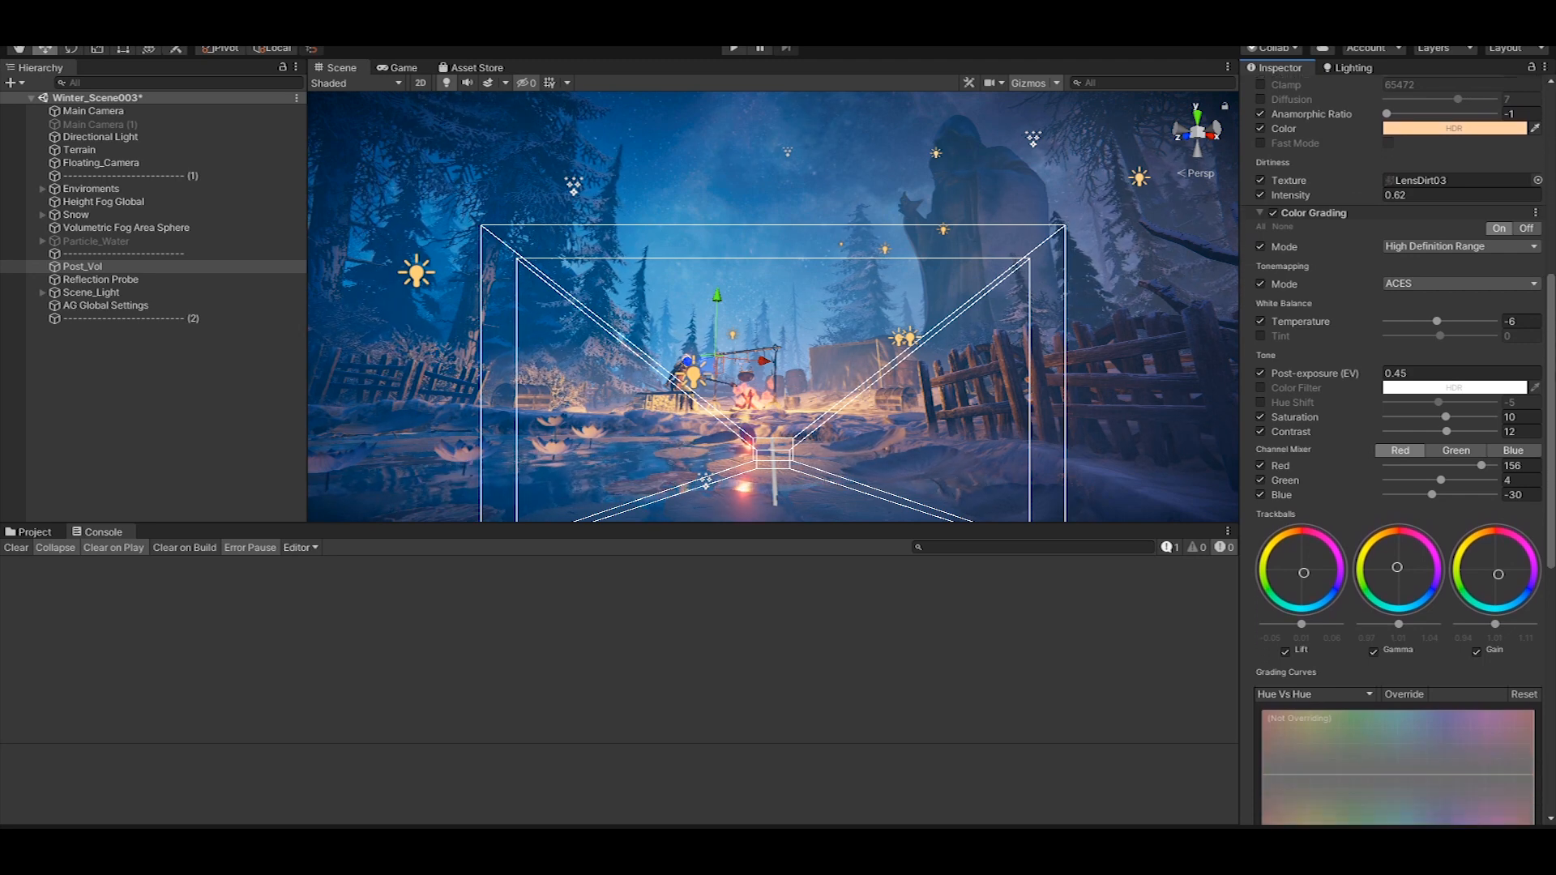
scroll(1394, 445, "down", 4)
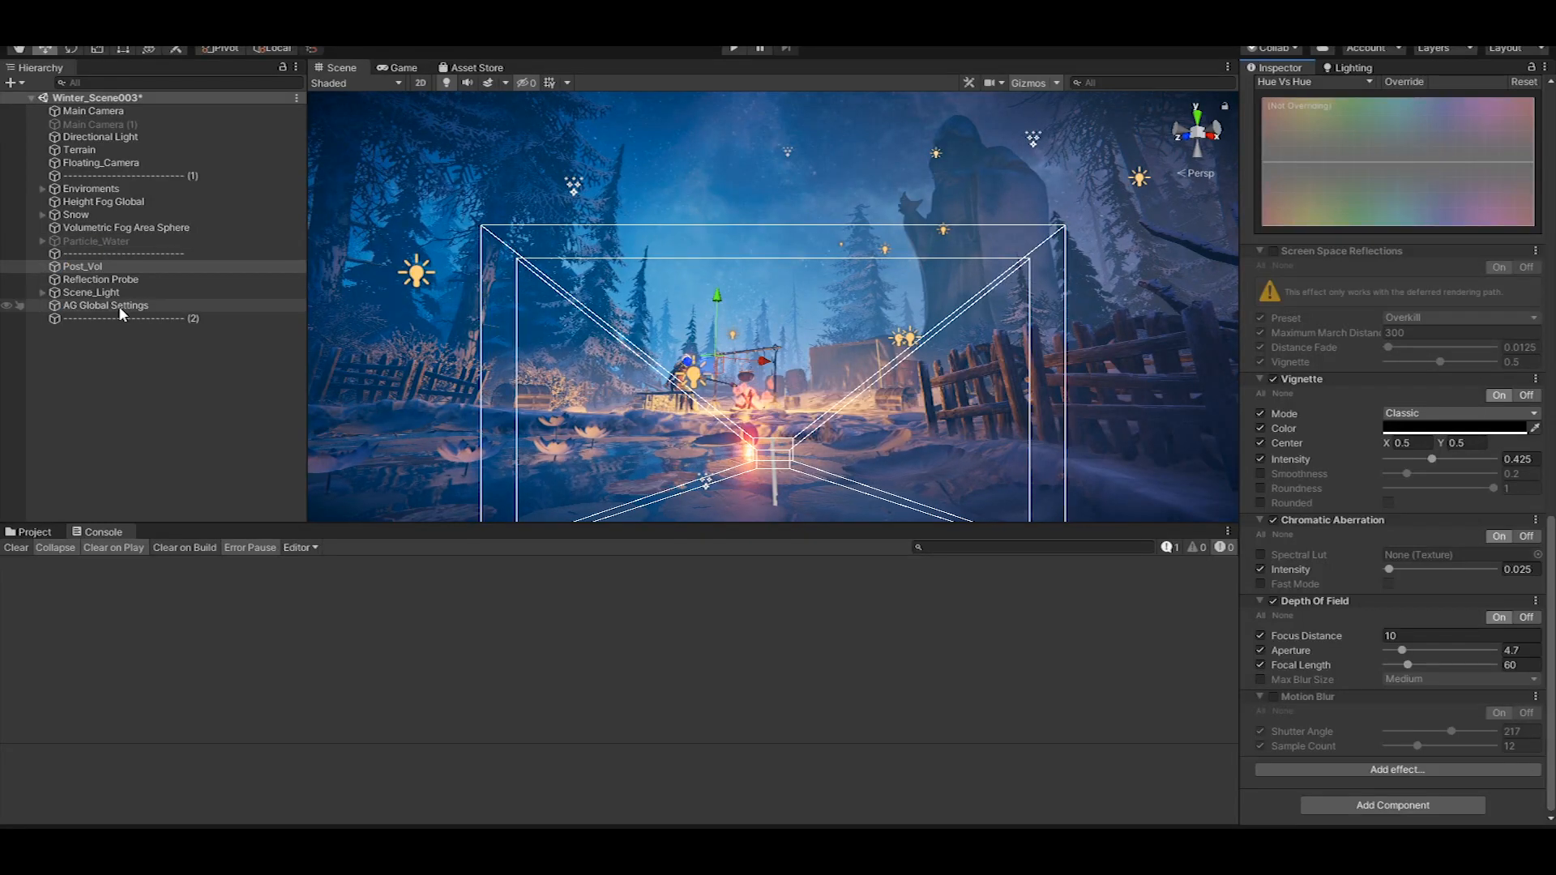
Hide the gizmos in the scene view, and switch the Scene_Light group off and back on to compare the lighting
left_click(96, 292)
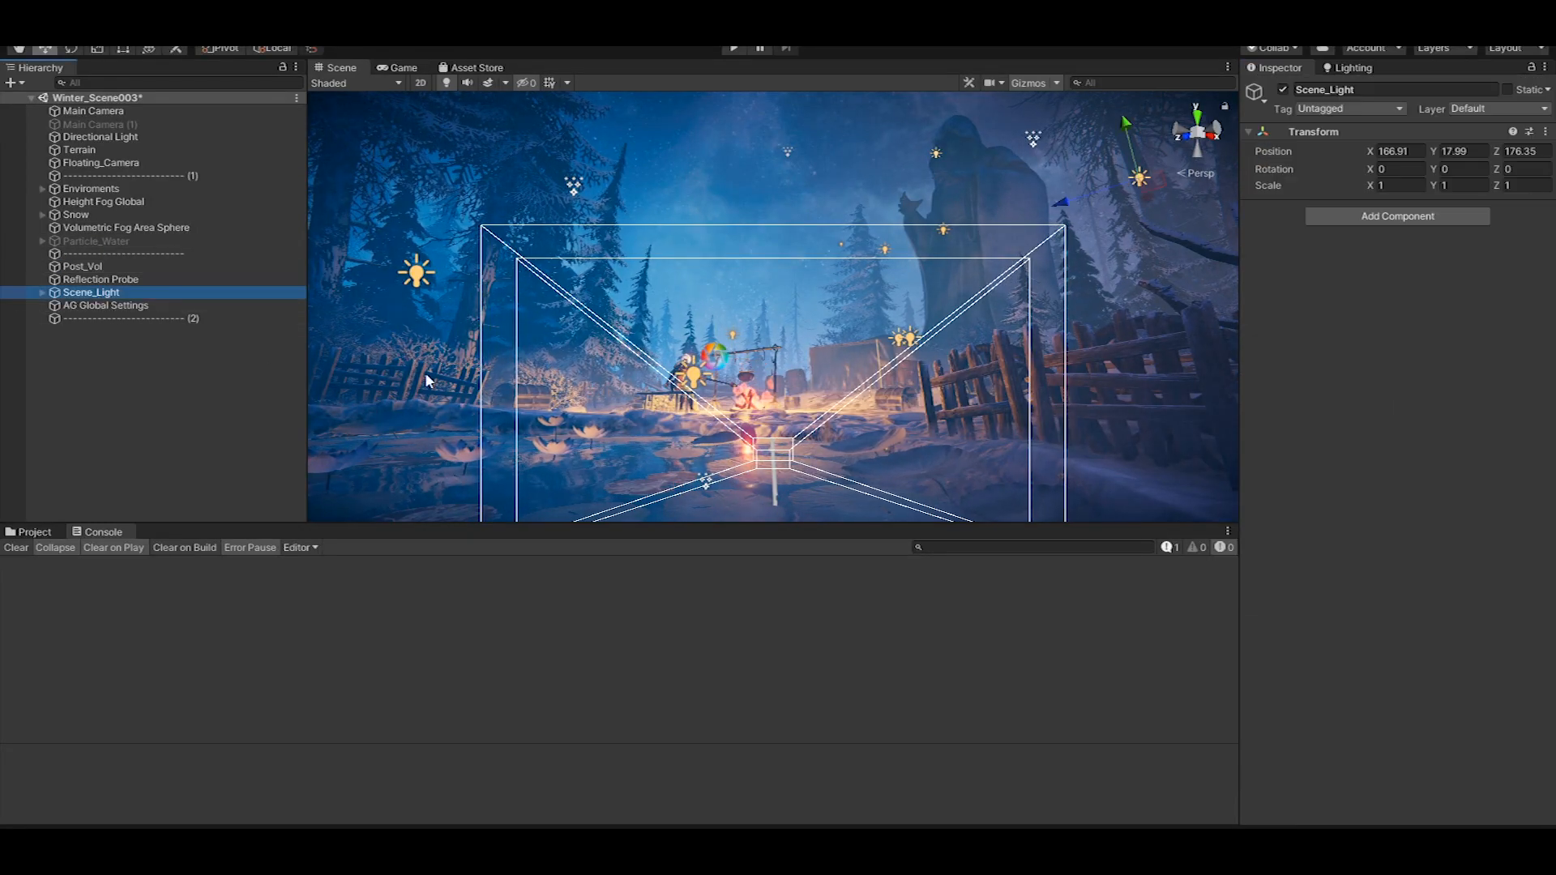
left_click(1028, 83)
left_click(1284, 94)
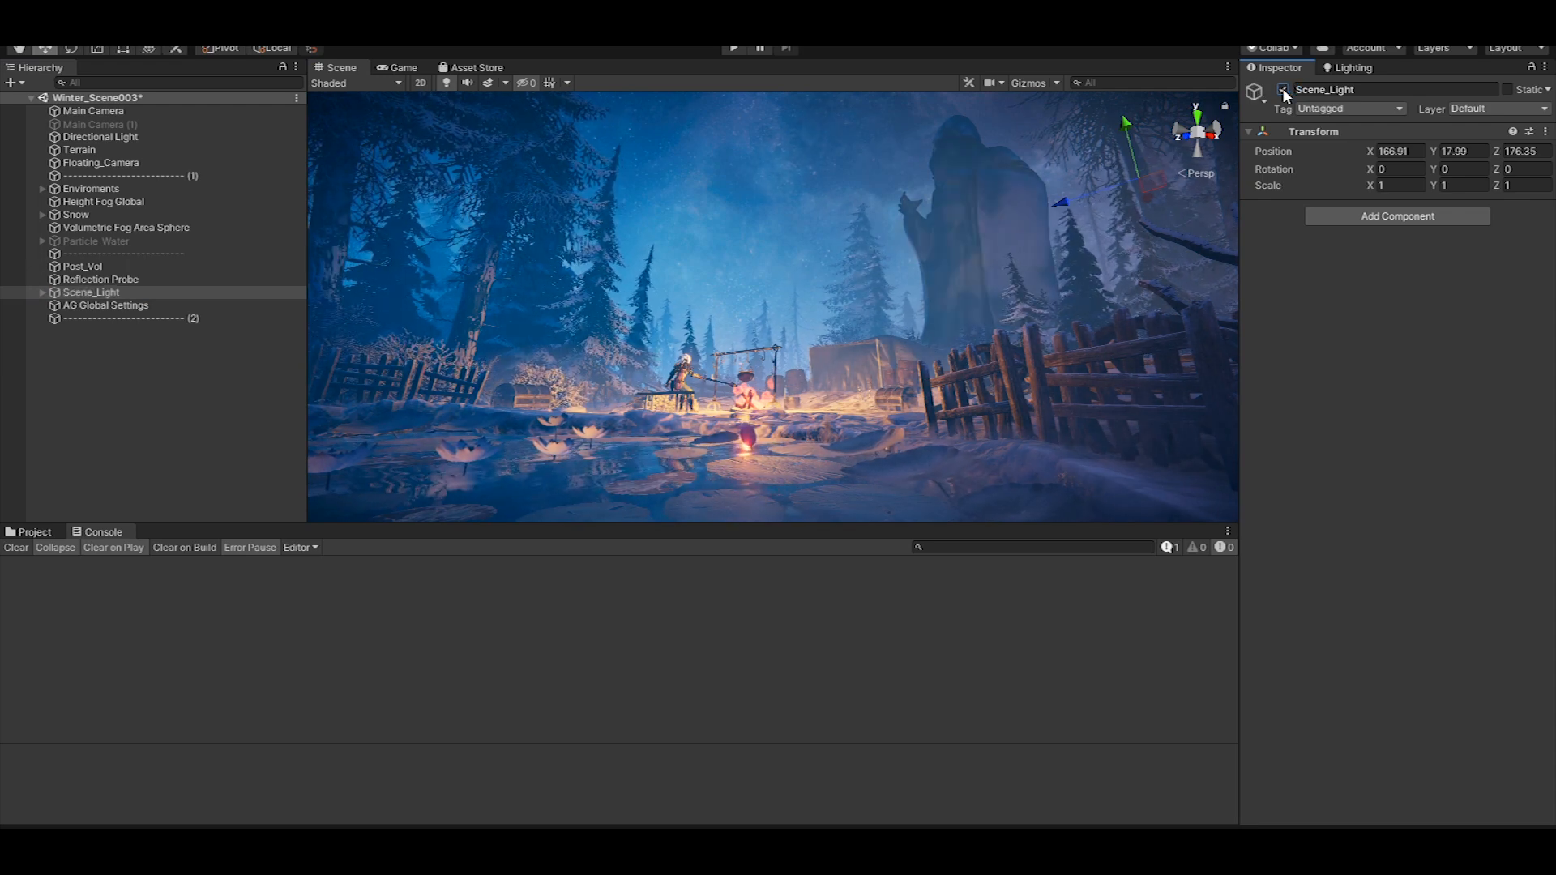
left_click(1284, 93)
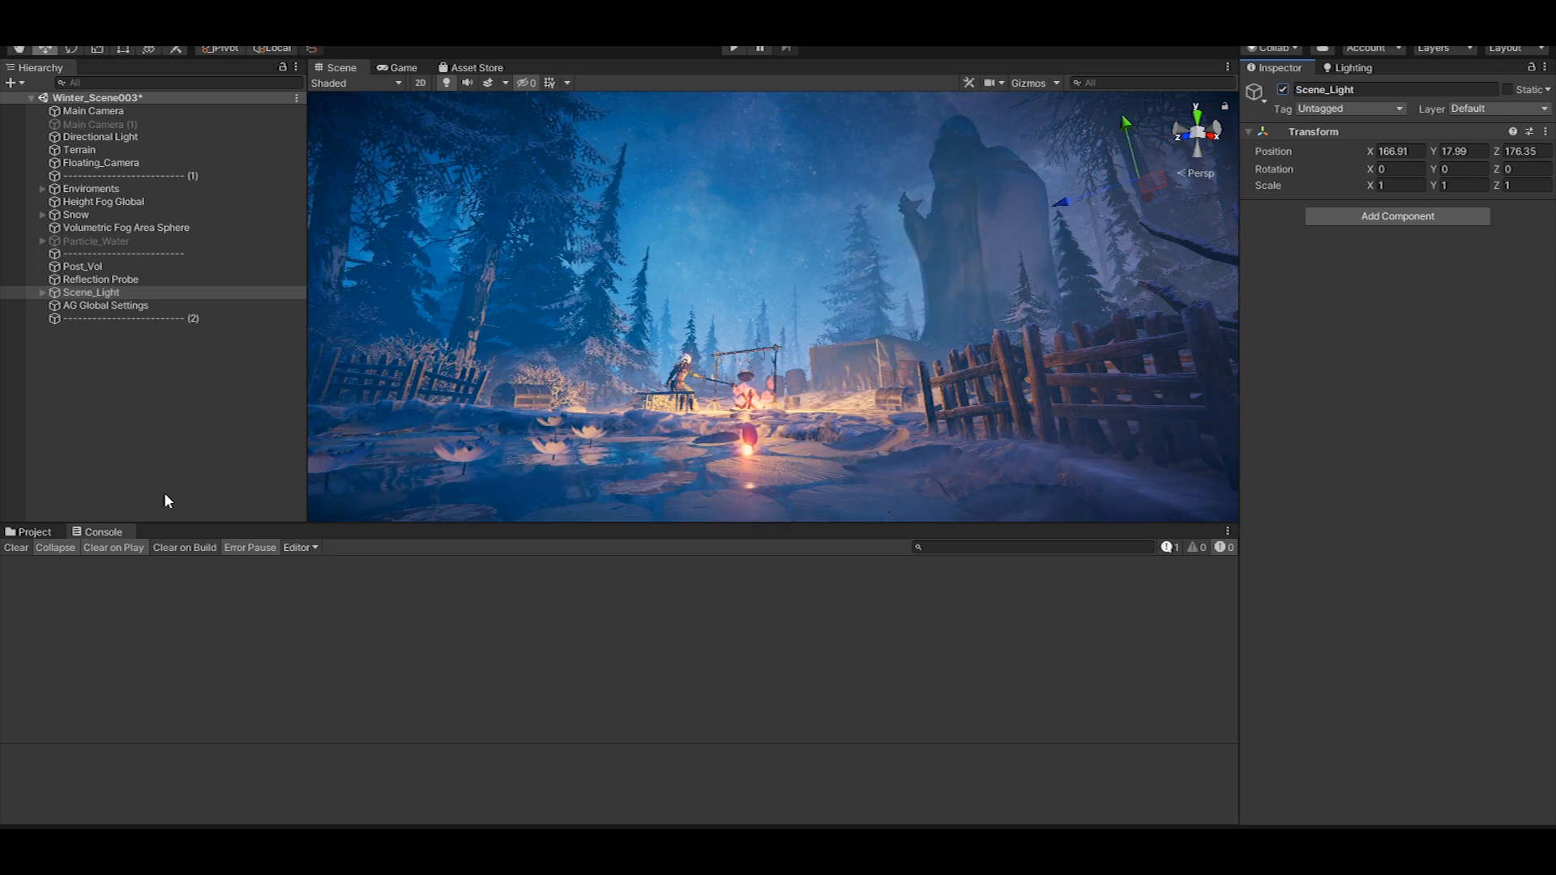
left_click(121, 466)
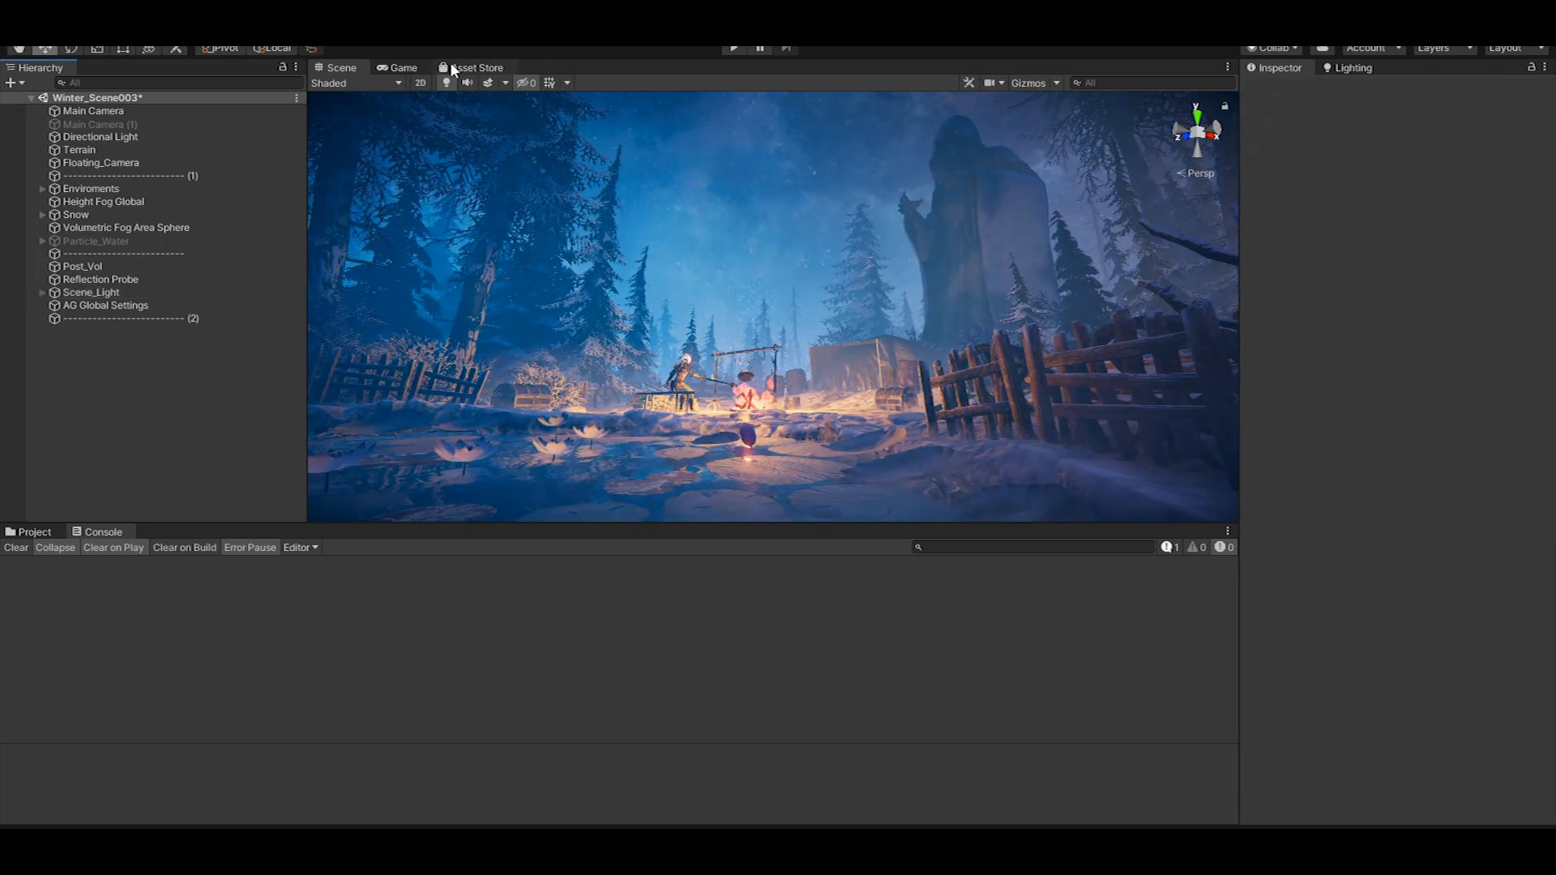
Open the Screenshot tool and place its floating window over the scene view
left_click(302, 26)
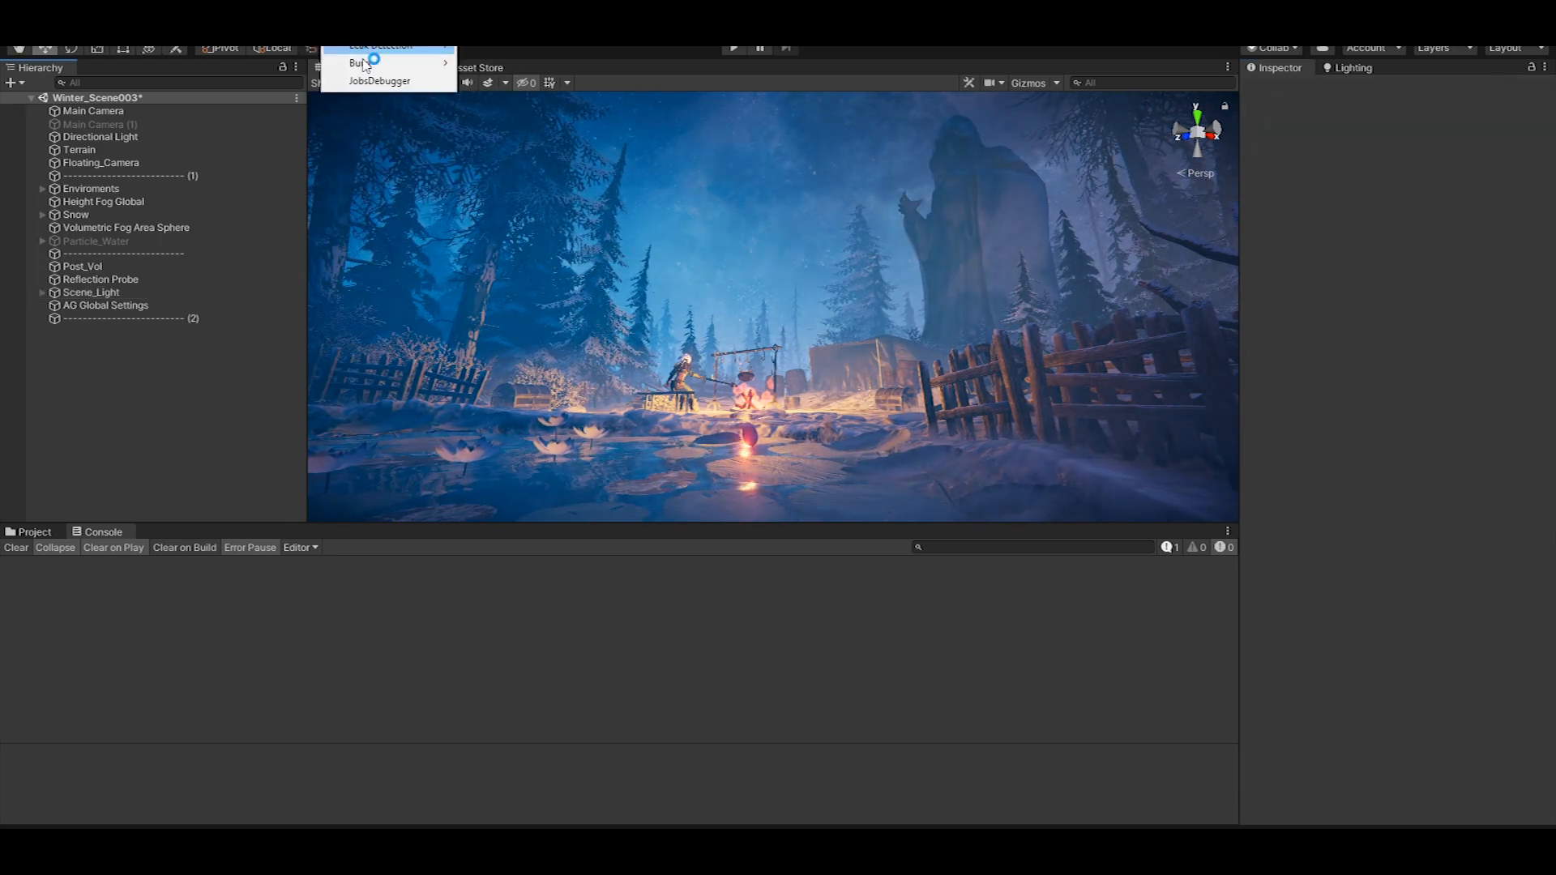
left_click(334, 86)
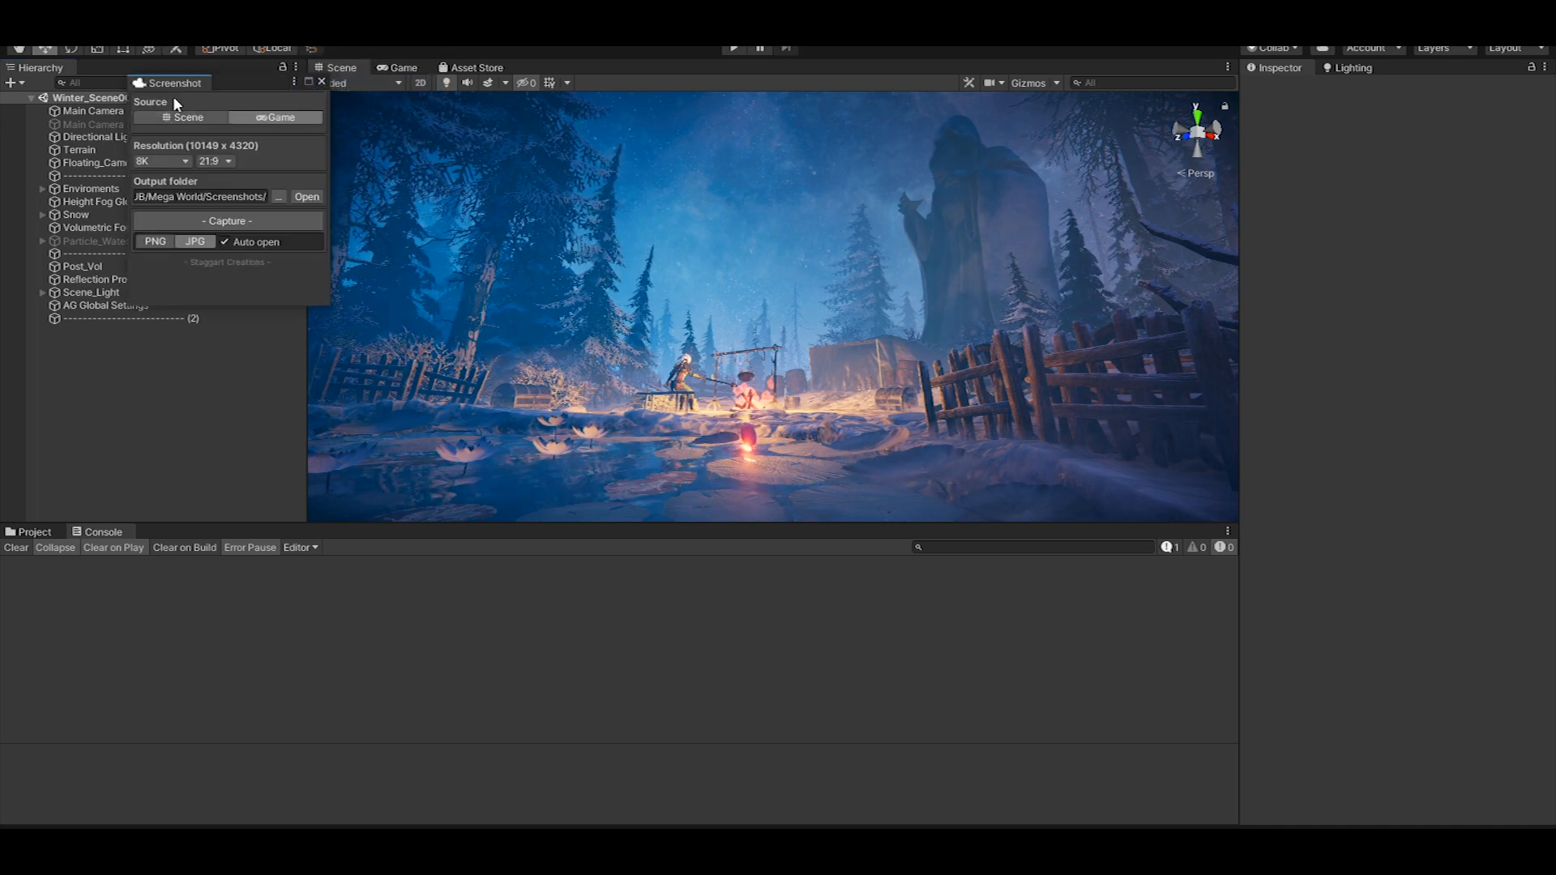
left_click_drag(219, 85, 820, 186)
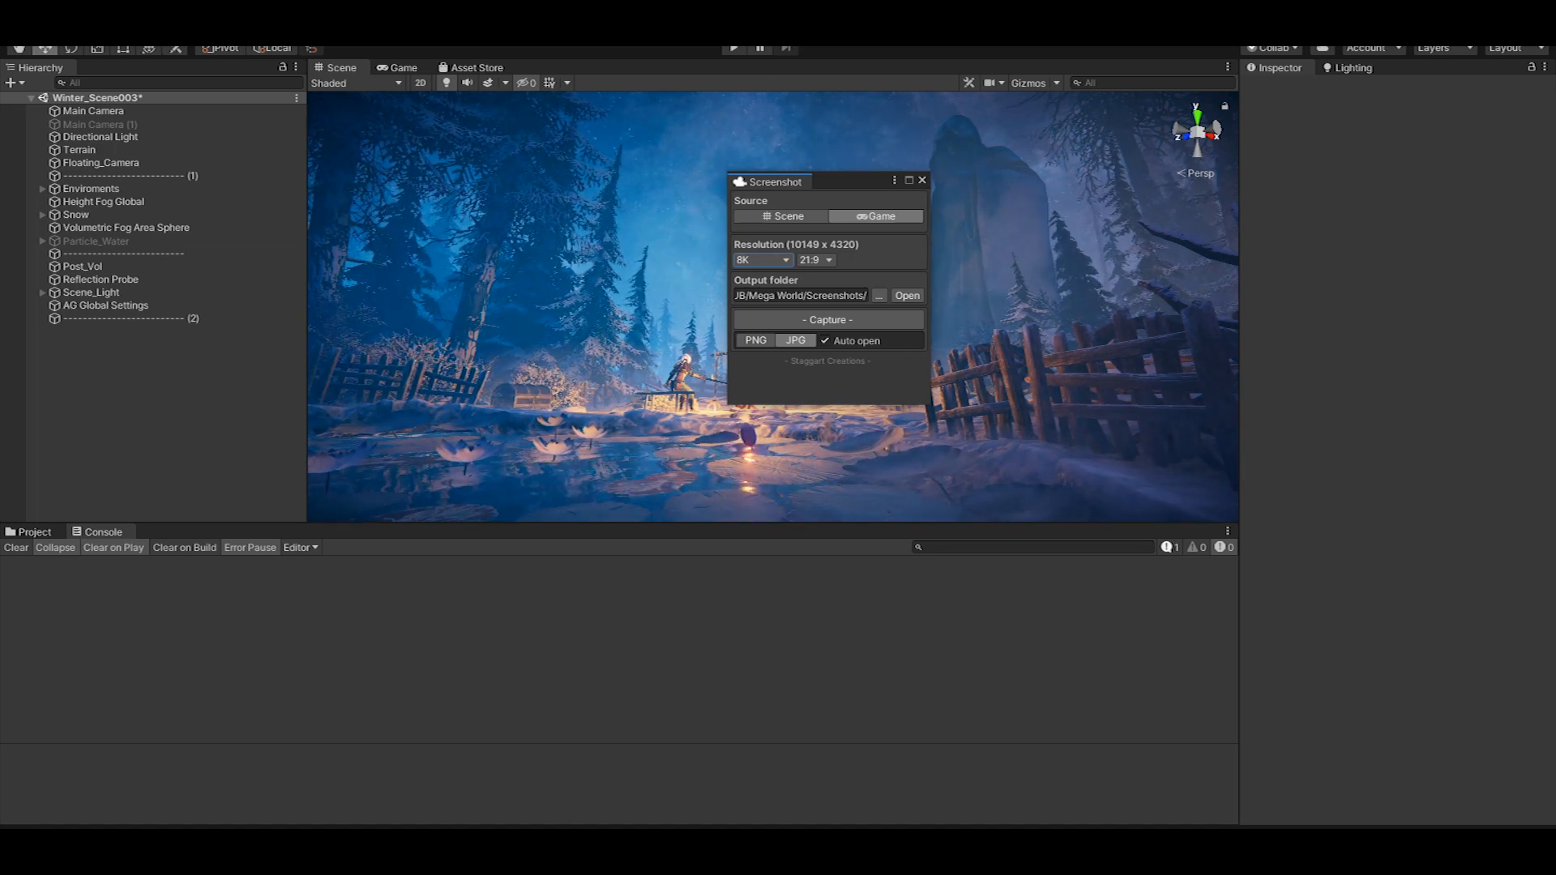
Switch to Photoshop and place 4.png from the PNG folder into the Untitled-1 document
mouse_move(616, 850)
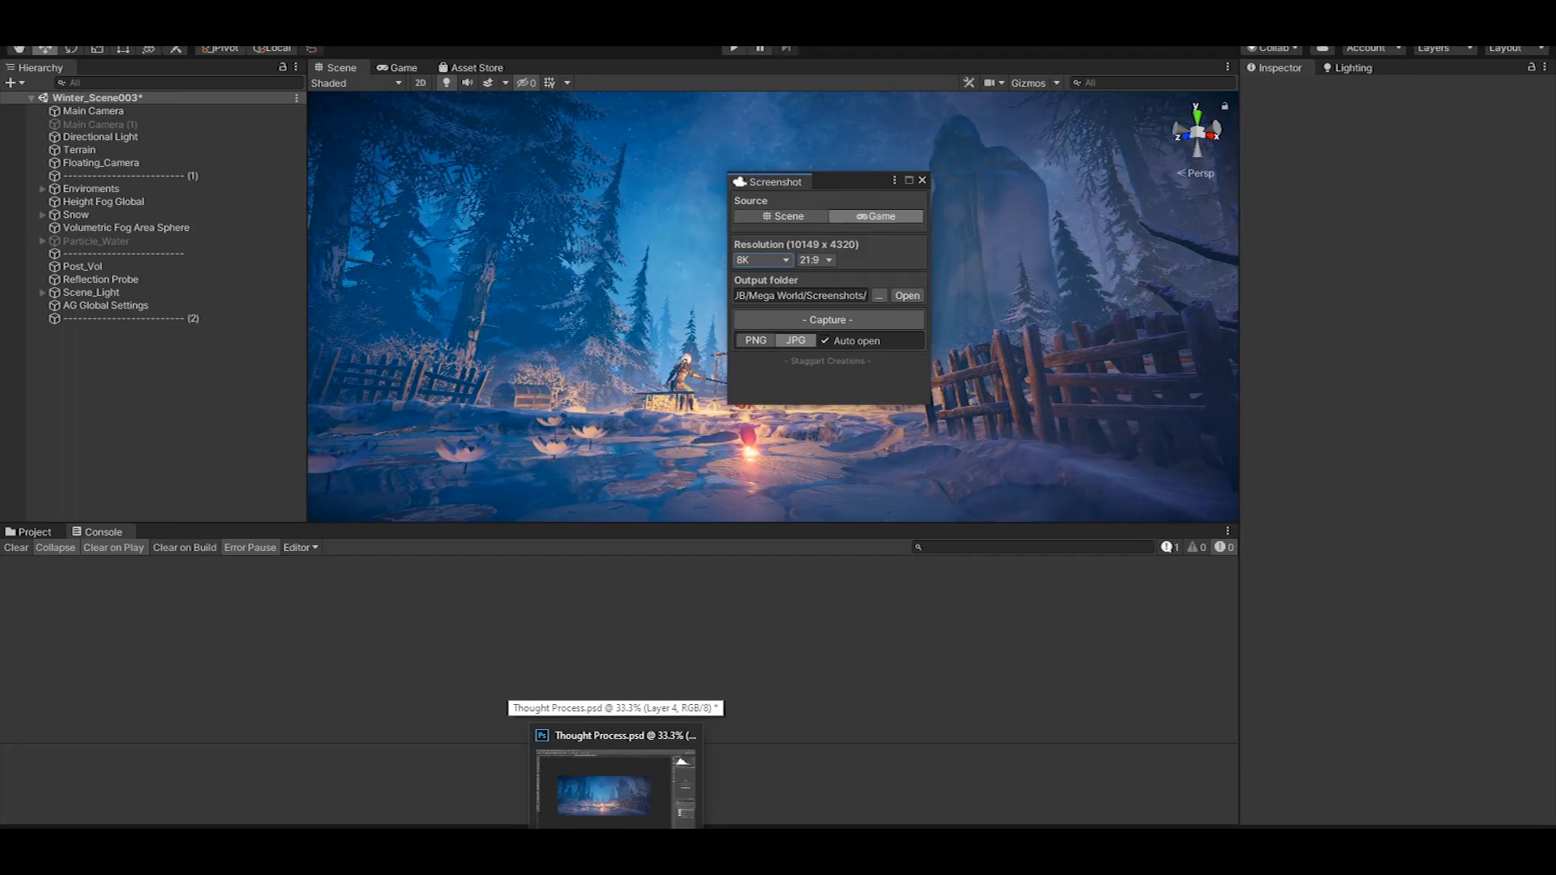
left_click(614, 785)
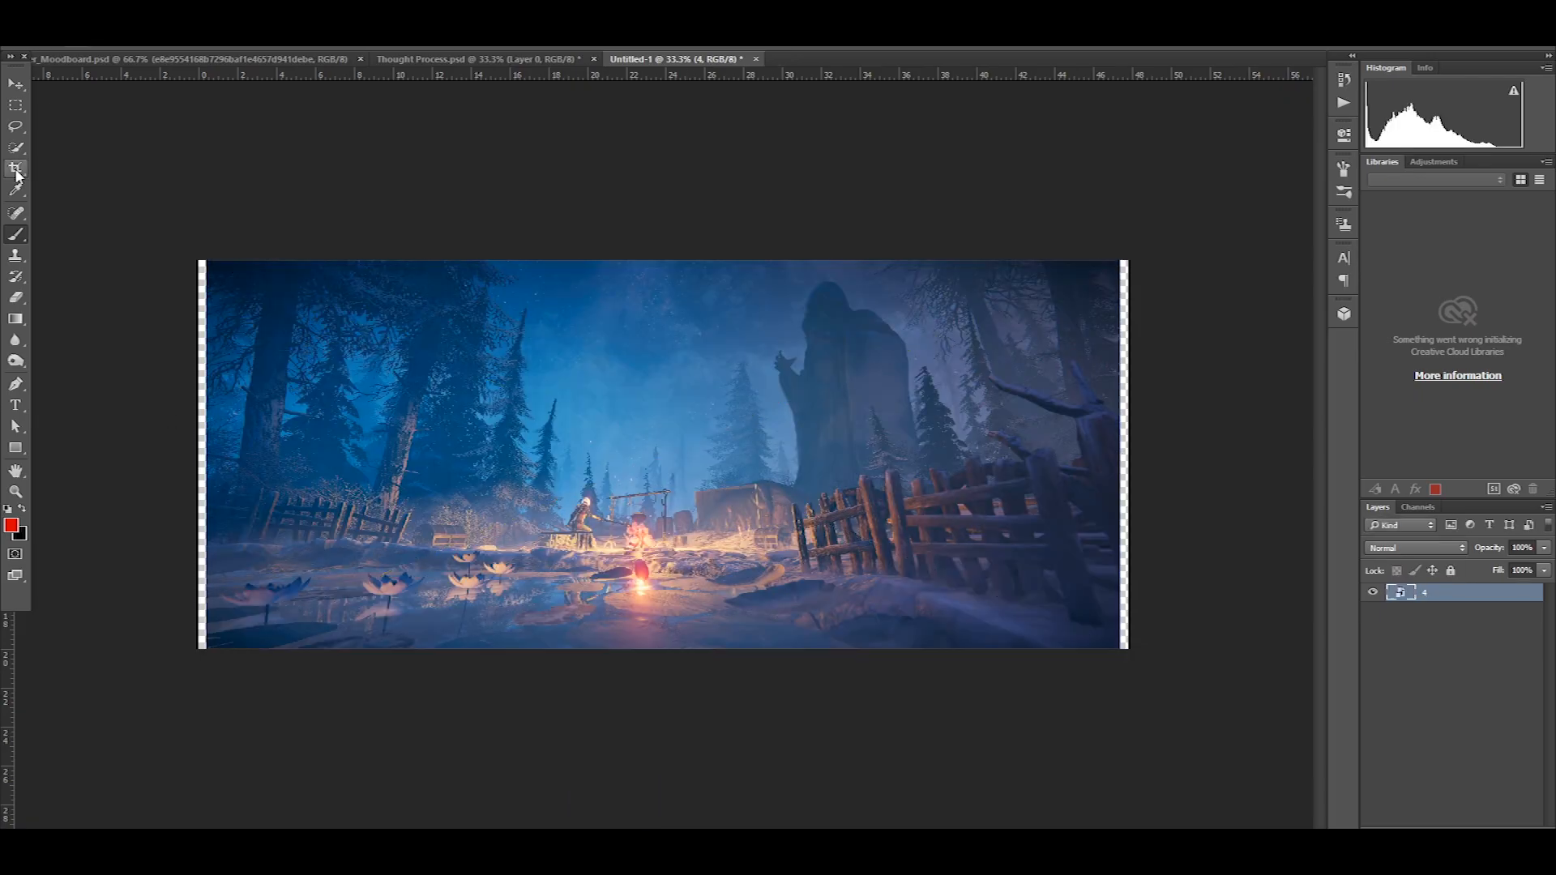
key("Return")
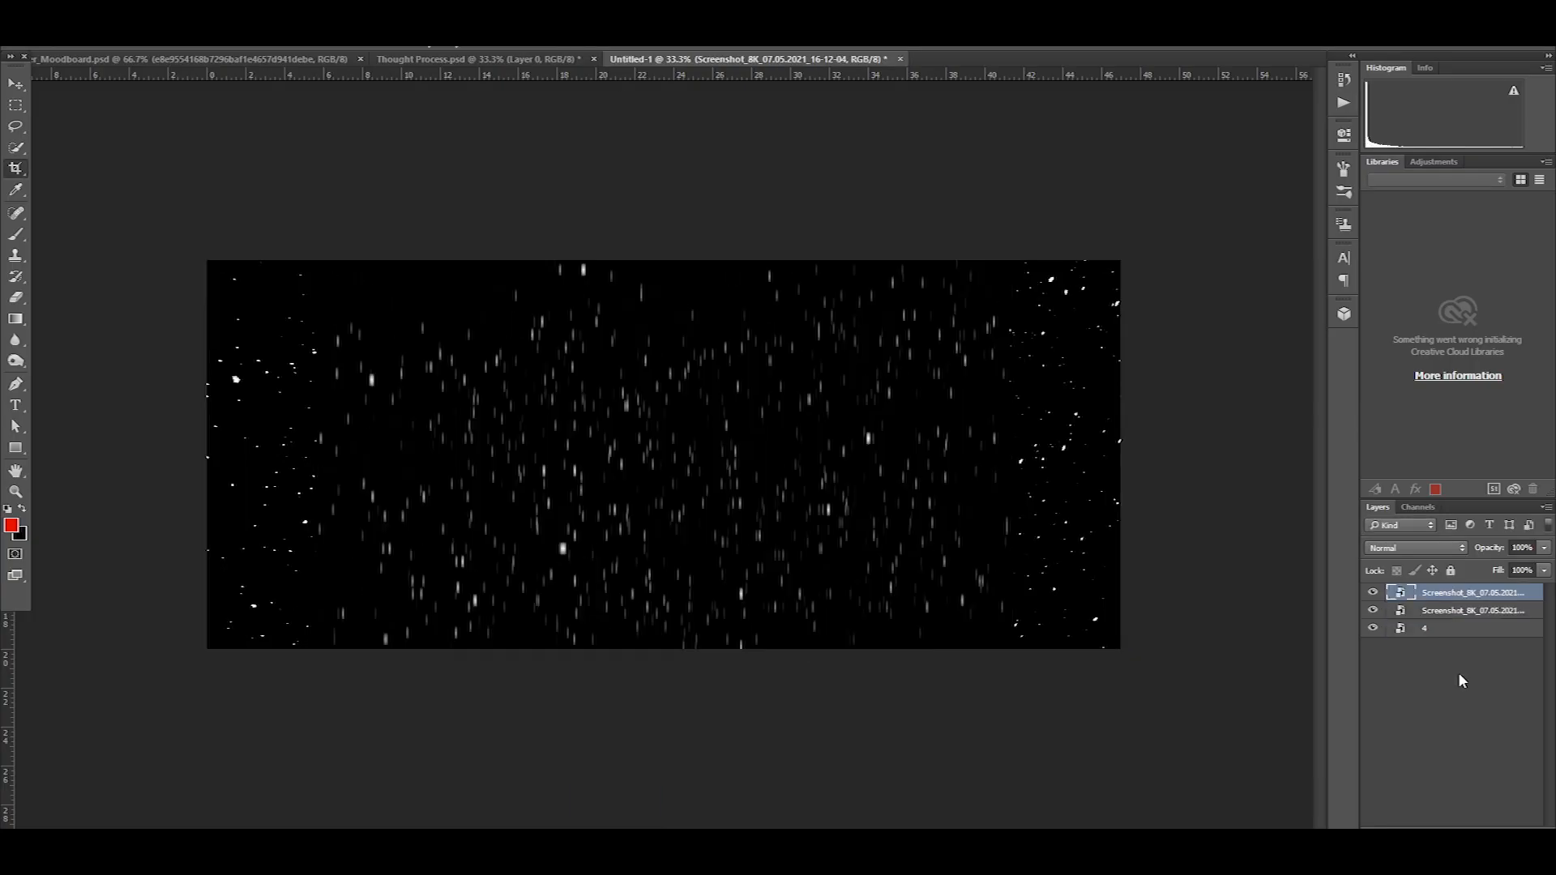
Place the 16-12-04 and 16-12-43 snow screenshots above the scene image, stretching the 16-12-04 one to cover the canvas
left_click(1458, 629, "shift")
left_click(1462, 681)
key("v")
left_click(1400, 594)
left_click_drag(1011, 455, 1163, 455, "alt")
key("Return")
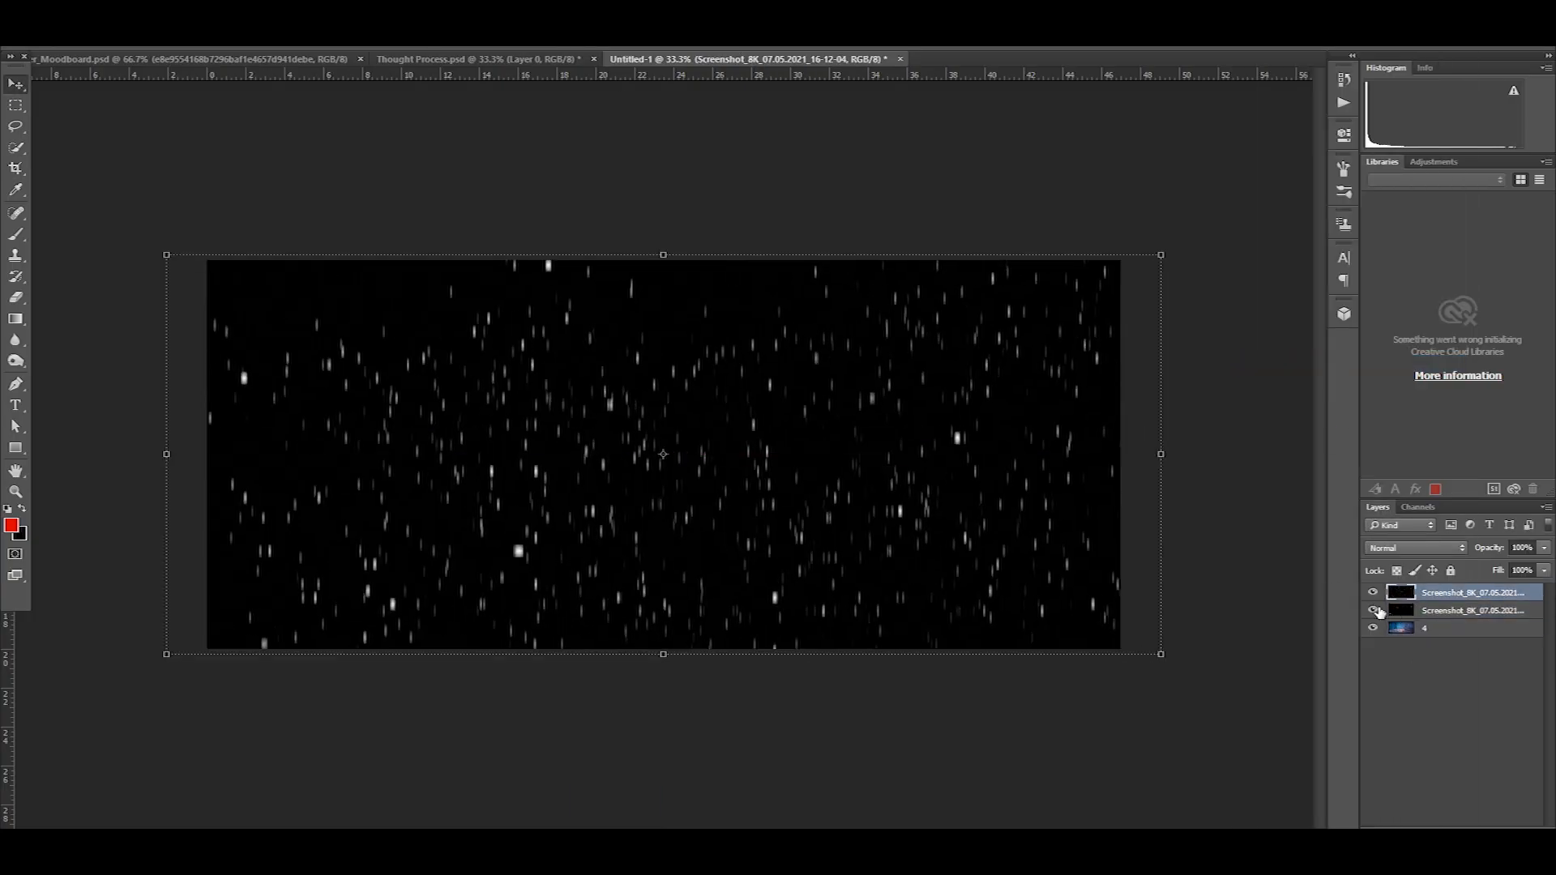
Duplicate layer 4 three times, lock the original, and hide both the original and 4 copy 3
left_click(1388, 628)
left_click(1450, 571)
key("ctrl+j")
key("ctrl+j")
key("ctrl+j")
left_click(1372, 628)
left_click(1442, 682)
left_click(1372, 681)
Try to clear the black background of a snow overlay using a Color Range selection
left_click(1446, 594)
left_click(1460, 610)
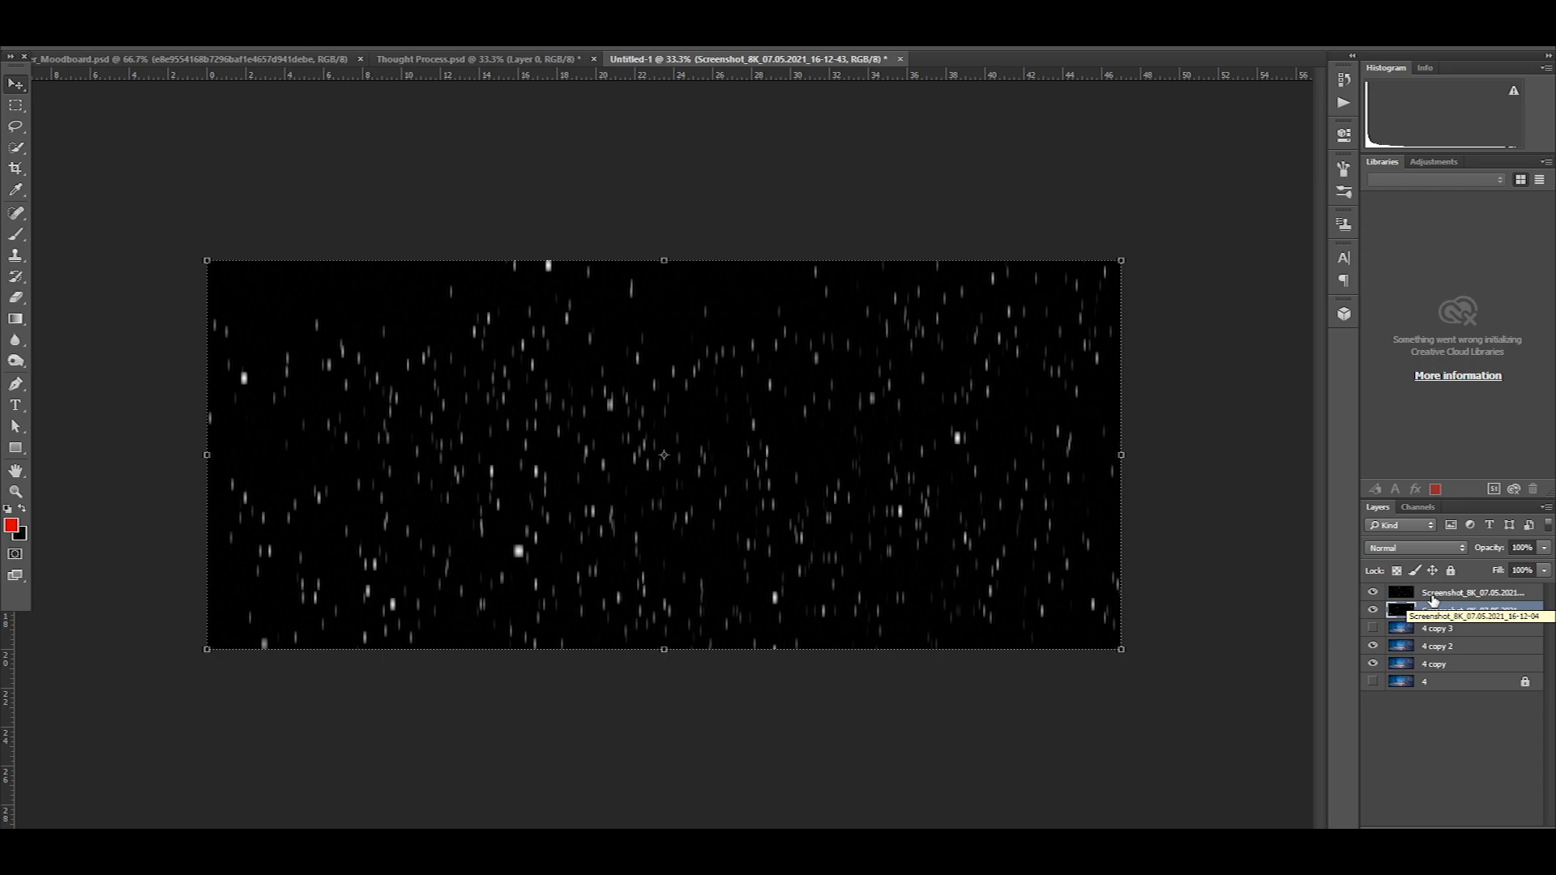
left_click(215, 12)
left_click(247, 167)
key("Delete")
key("ctrl+z")
left_click(1372, 592)
key("Delete")
left_click(1372, 592)
Toggle the scene copies and top snow layer to inspect the cutout, and revert its background removal through the history
left_click(1372, 645)
left_click(1372, 663)
left_click(1458, 594)
key("ctrl+d")
left_click(1373, 593)
left_click(1373, 592)
left_click(1344, 80)
left_click(1231, 256)
left_click(1232, 219)
Hide the 16-12-43 layer and delete the 16-12-04 layer's black background using Color Range and Refine Edge
left_click(1373, 610)
left_click(216, 12)
left_click(247, 167)
key("ctrl+shift+i")
Invert the selection, fill the 16-12-04 snowflakes with white, deselect, and show 4 copy 2
key("ctrl+shift+i")
key("Delete")
key("ctrl+z")
key("ctrl+alt+r")
left_click(1411, 647)
key("Delete")
left_click(22, 508)
key("ctrl+shift+i")
key("alt+Delete")
key("ctrl+d")
left_click(1372, 645)
Show the 16-12-43 snow layer and select its black background by sampling it with Color Range
left_click(1499, 611)
left_click(1372, 610, "alt")
left_click(216, 12)
left_click(247, 167)
left_click(924, 385)
left_click(1288, 143)
Refine the edge of the Color Range selection, delete the black background from the 16-12-43 layer, and deselect
key("Delete")
left_click(1372, 646)
left_click(1222, 255)
key("ctrl+alt+r")
left_click(1410, 647)
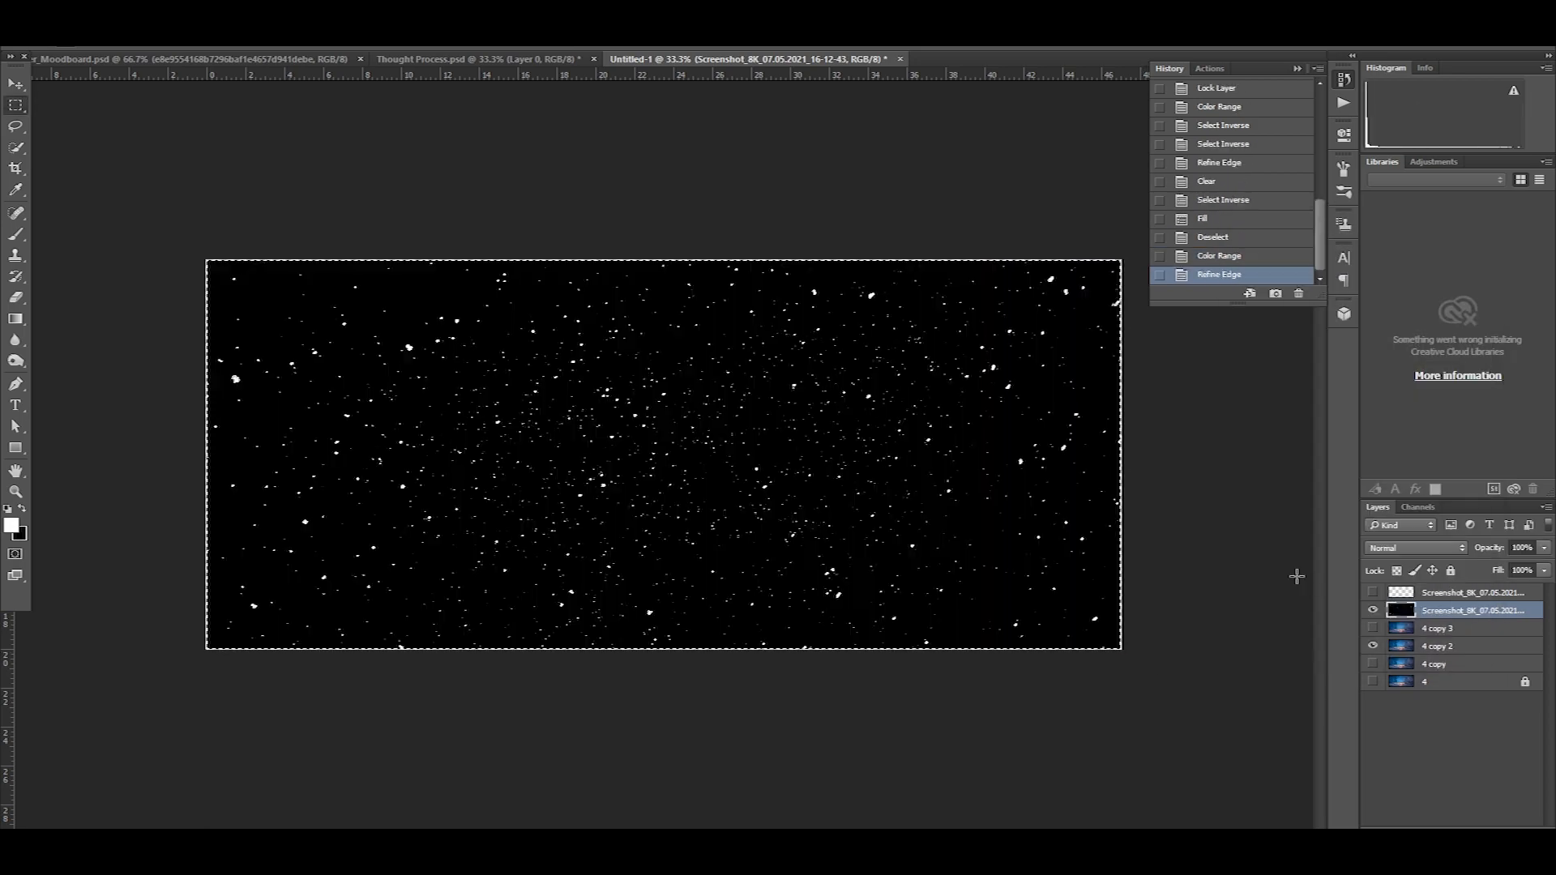
key("Delete")
key("ctrl+d")
Show the 16-12-04 snow layer and duplicate it
left_click(1373, 593)
left_click(1454, 594)
key("ctrl+j")
Apply Motion Blur at a 45° angle and 15 pixels distance to the 16-12-04 snow copy, and reduce its opacity
left_click(249, 13)
mouse_move(279, 188)
left_click(510, 281)
left_click(1251, 509)
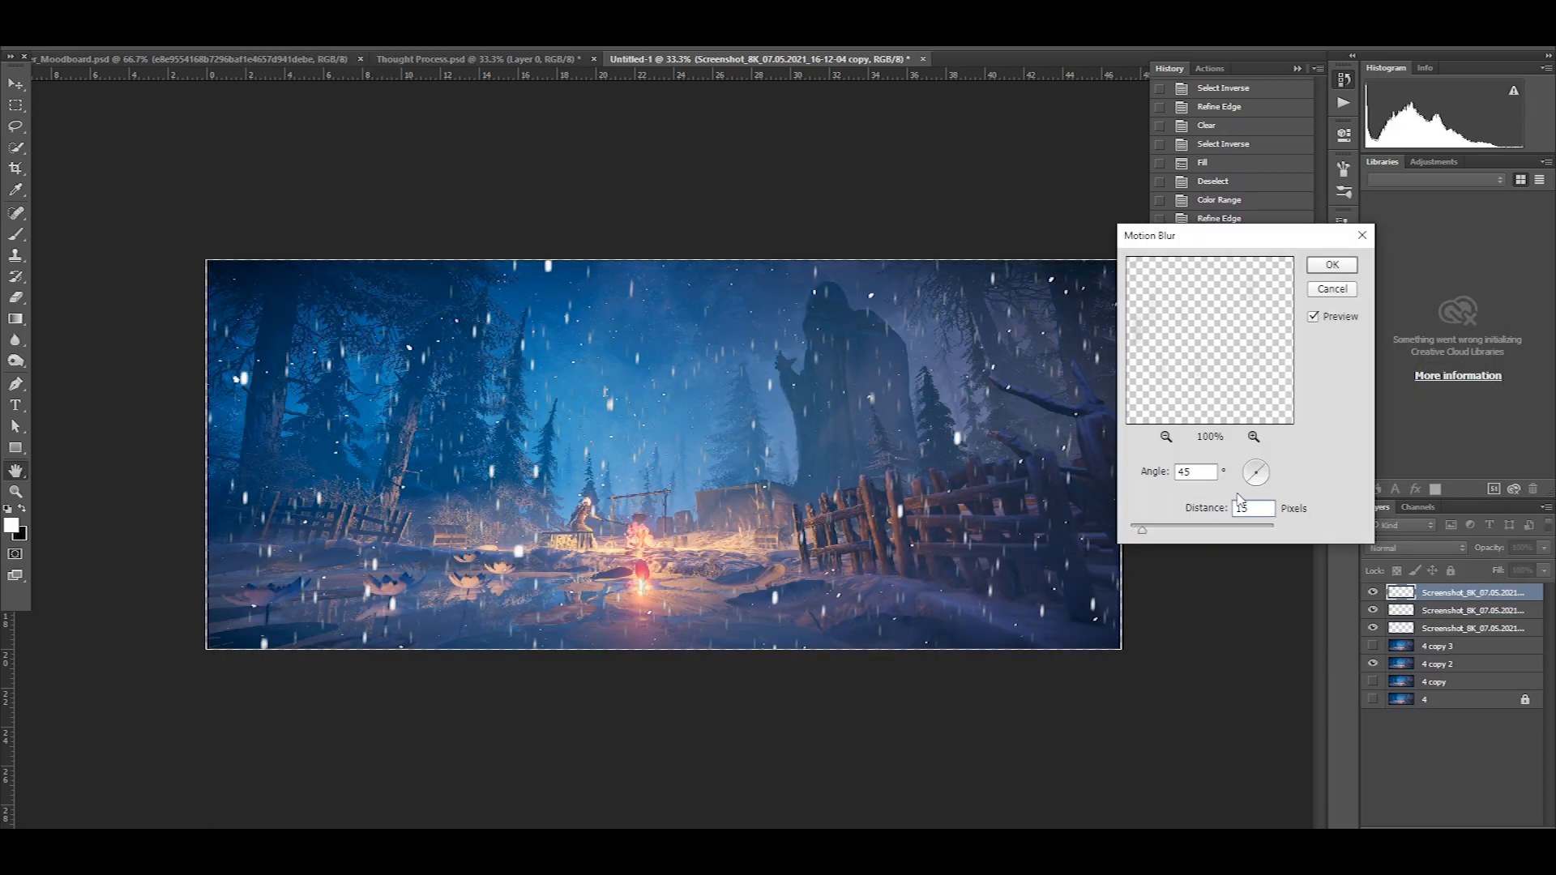
left_click(1344, 271)
left_click_drag(1491, 547, 1501, 566)
Apply the same Motion Blur to the original 16-12-04 snow layer and adjust its opacity
left_click(1472, 611)
left_click(250, 13)
left_click(510, 282)
left_click(1336, 267)
left_click(1491, 548)
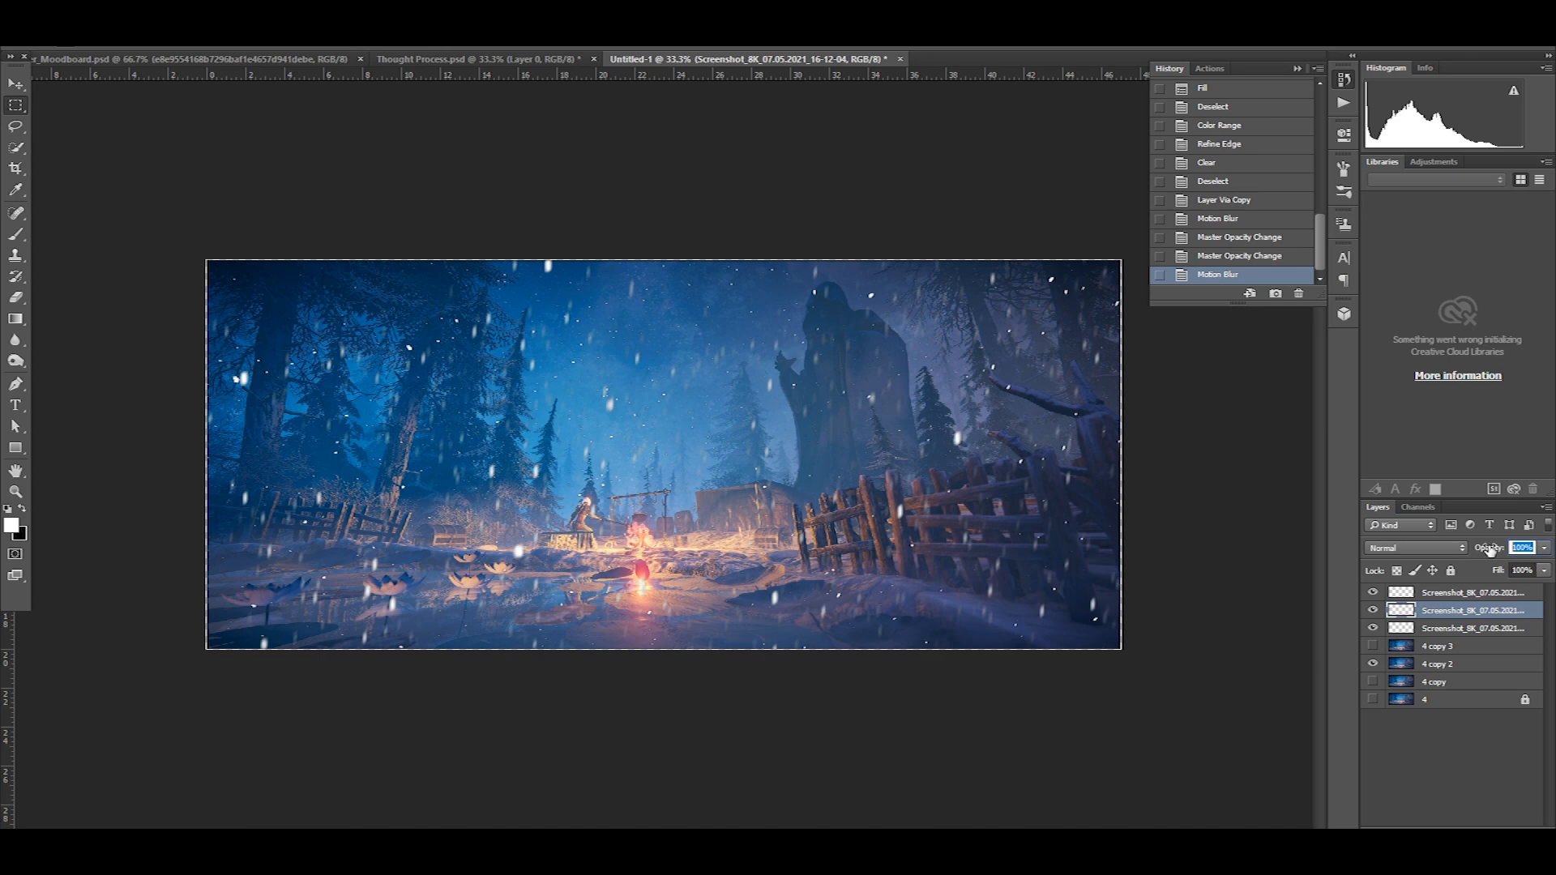
Apply Motion Blur with a distance of 20 pixels to the 16-12-43 snow layer
left_click(1431, 631)
left_click(249, 12)
left_click(511, 282)
left_click(1203, 514)
type("20")
left_click(1330, 267)
Lower the opacity of the 16-12-04 snow layers so the snowfall looks subtler
left_click(1451, 614)
left_click_drag(1493, 548, 1479, 568)
left_click(1454, 594)
Apply Motion Blur to the 4 copy 2 scene layer and move it beneath 4 copy
left_click(1386, 684)
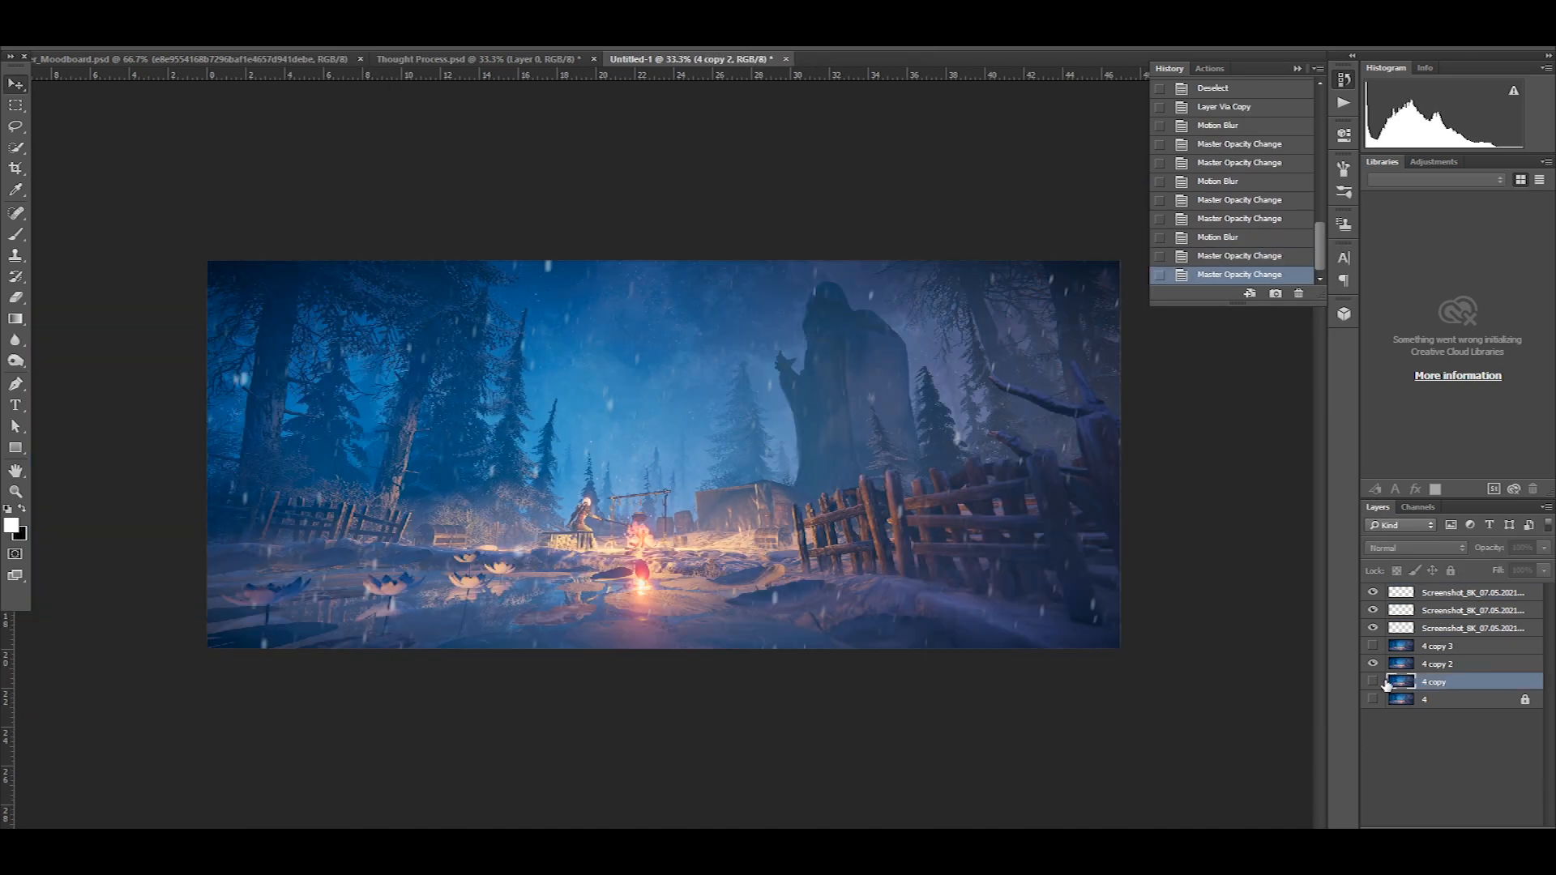
left_click(1436, 664)
left_click(249, 12)
left_click(510, 281)
double_click(1244, 508)
left_click(1330, 267)
left_click_drag(1402, 664, 1402, 679)
Erase the 4 copy layer across the surroundings and over the foreground water lilies to reveal the blurred layer beneath
left_click(1402, 664)
key("e")
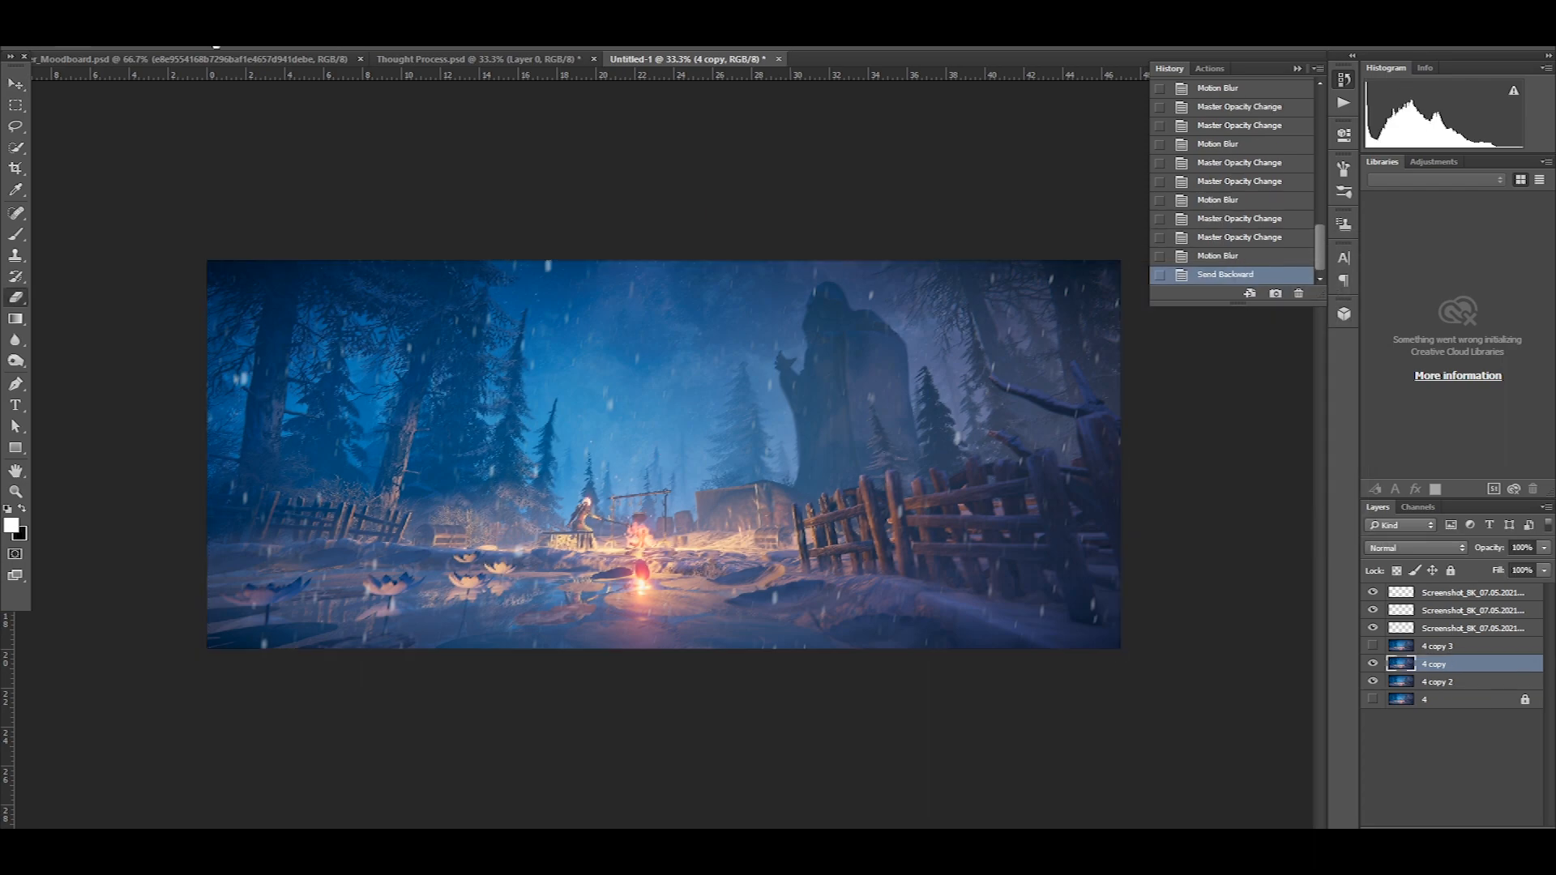
key("ctrl+plus")
key("bracketright")
key("bracketright")
key("bracketright")
key("bracketright")
key("bracketright")
key("bracketright")
key("bracketright")
key("bracketright")
key("bracketright")
key("bracketright")
key("bracketright")
key("bracketleft")
key("bracketleft")
key("bracketleft")
key("bracketleft")
mouse_move(455, 528)
left_mouse_down()
mouse_move(792, 313)
mouse_move(1124, 451)
left_mouse_up()
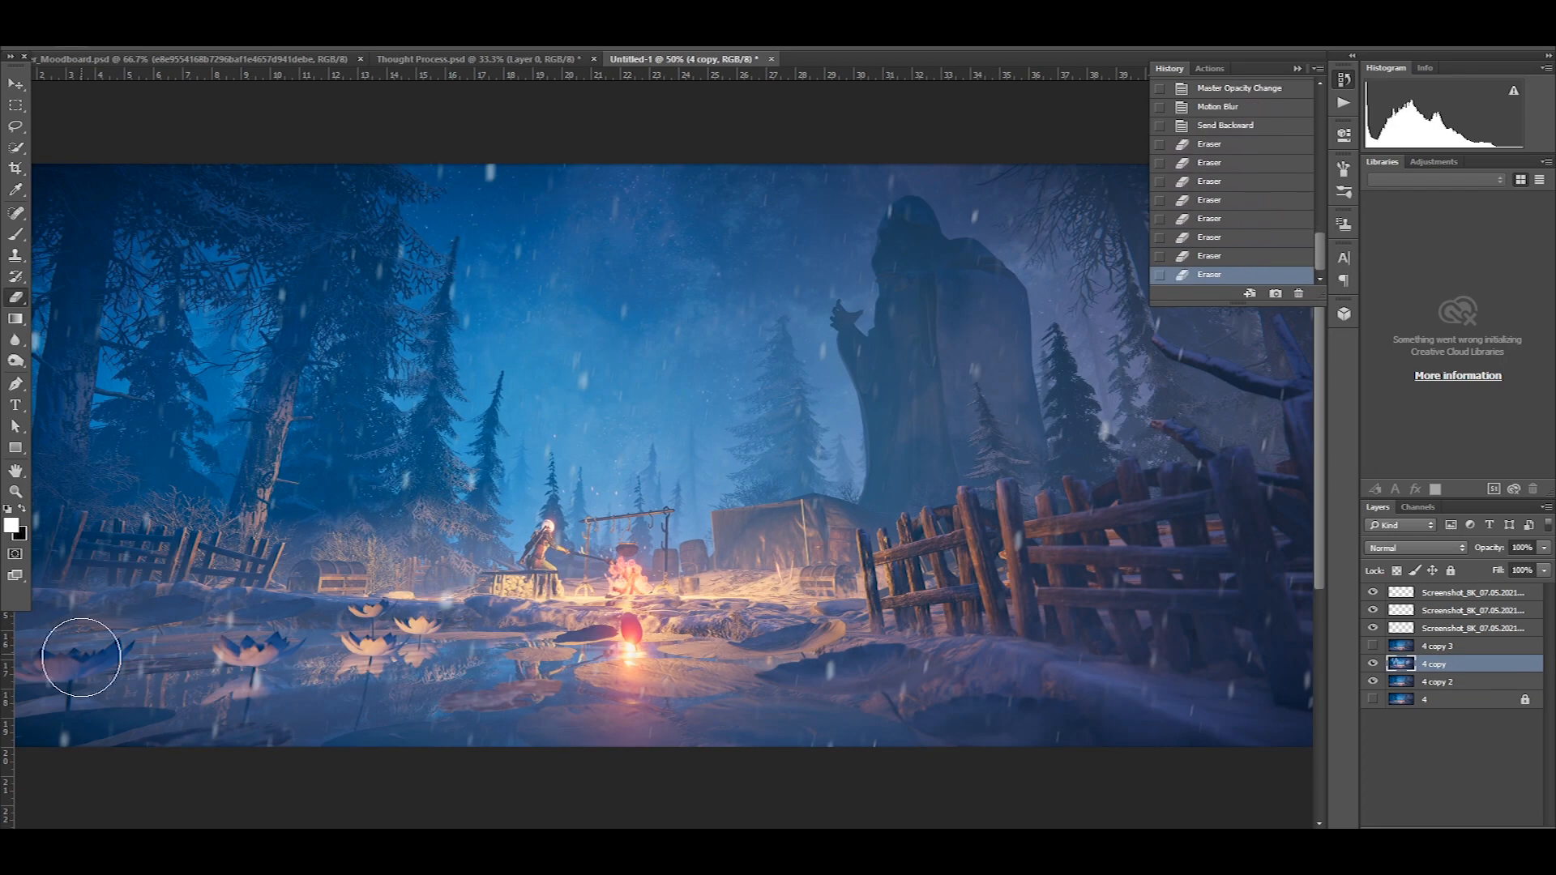
left_click_drag(81, 657, 243, 632)
key("ctrl+minus")
key("ctrl+plus")
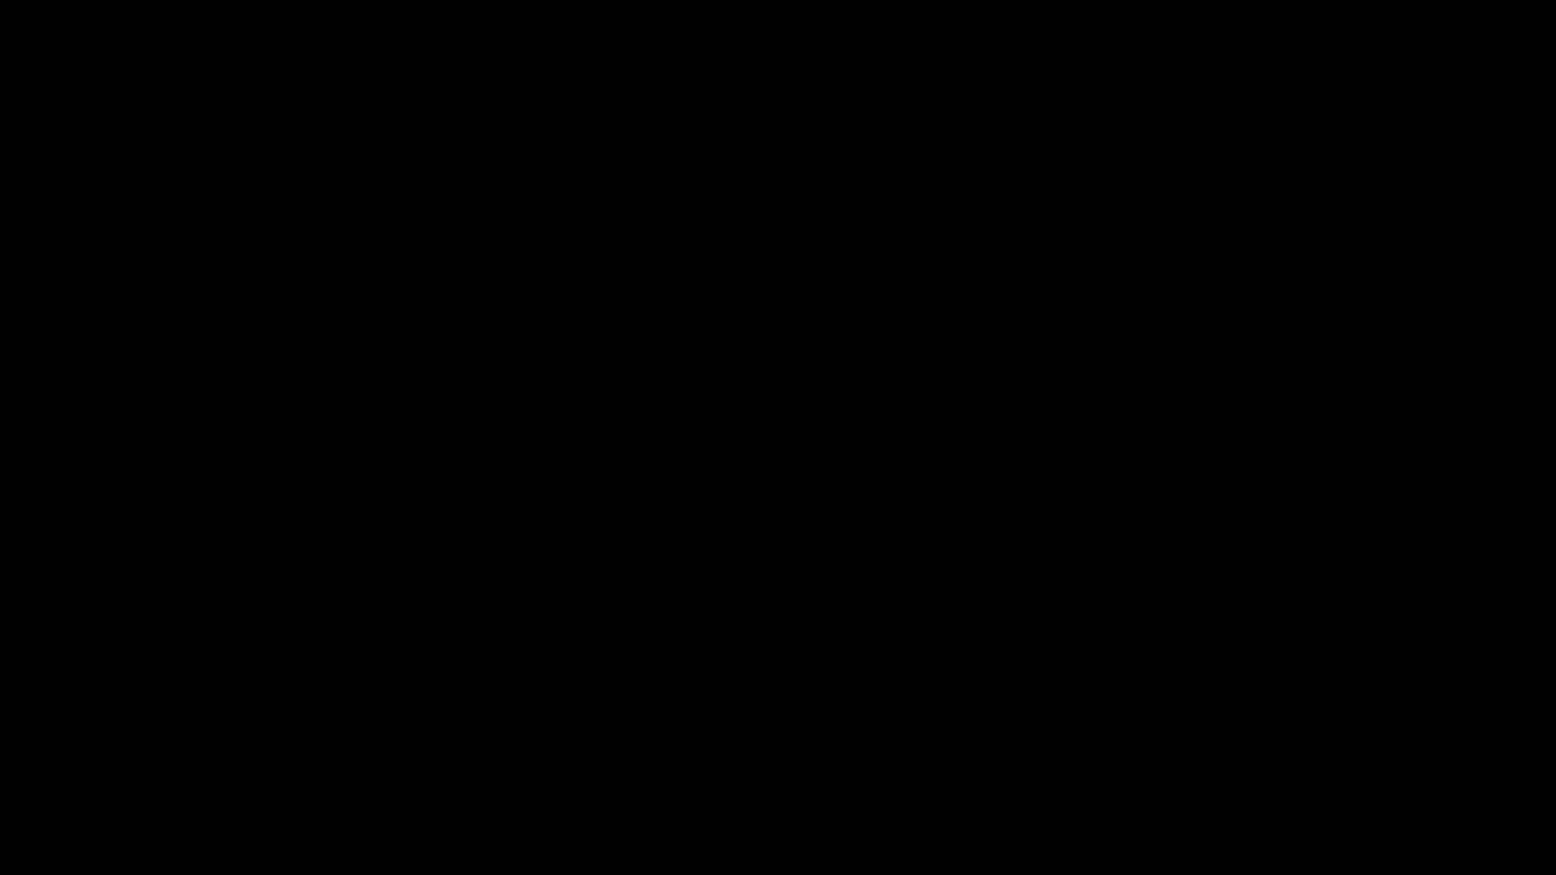